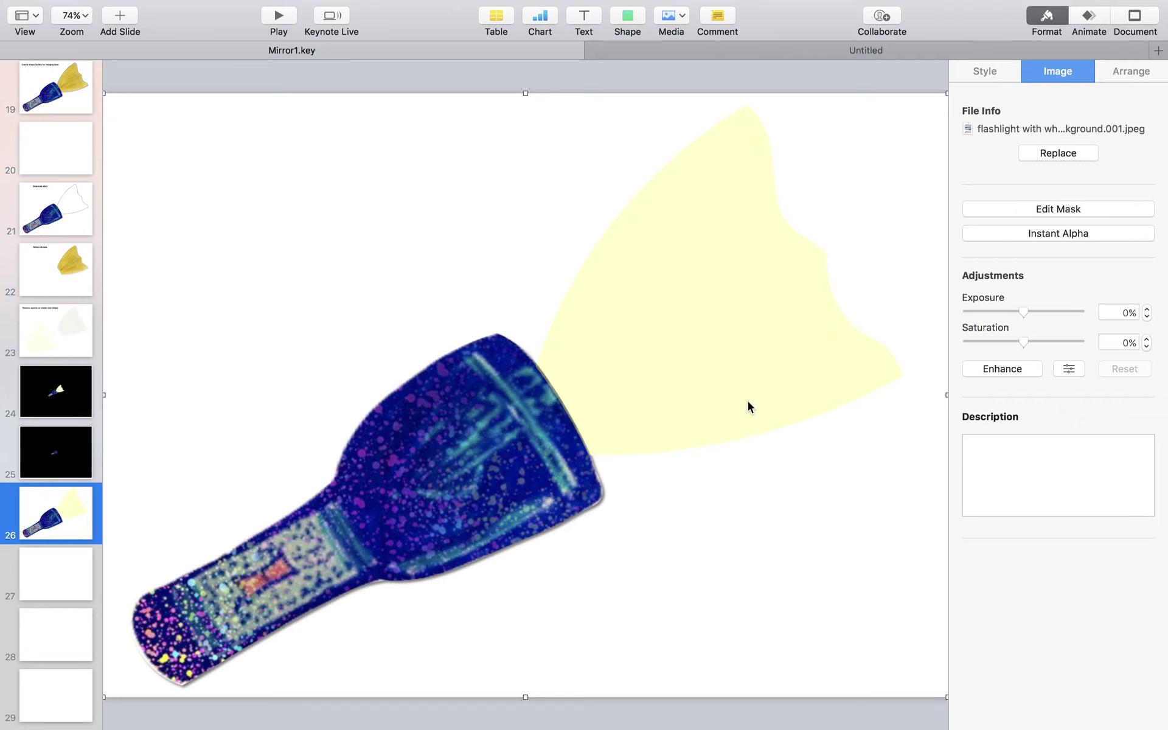
Use Instant Alpha on the slide 26 image to make the pale yellow light beam transparent
click(1001, 237)
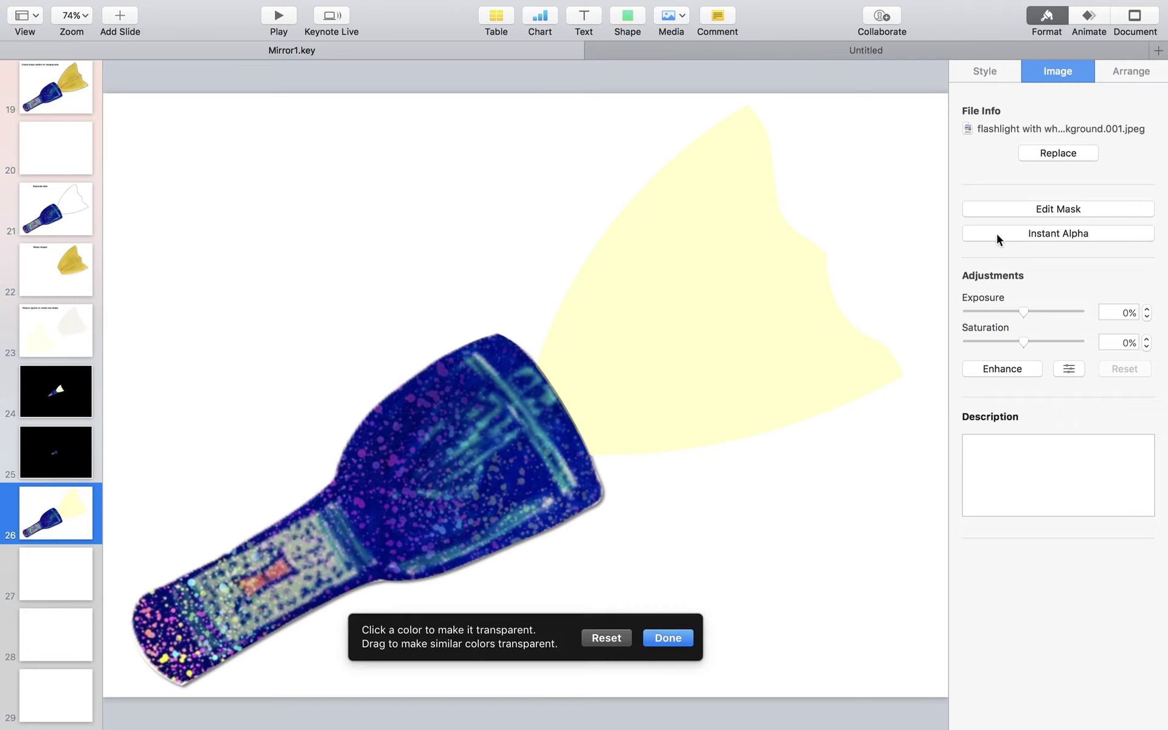
drag(735, 348, 749, 338)
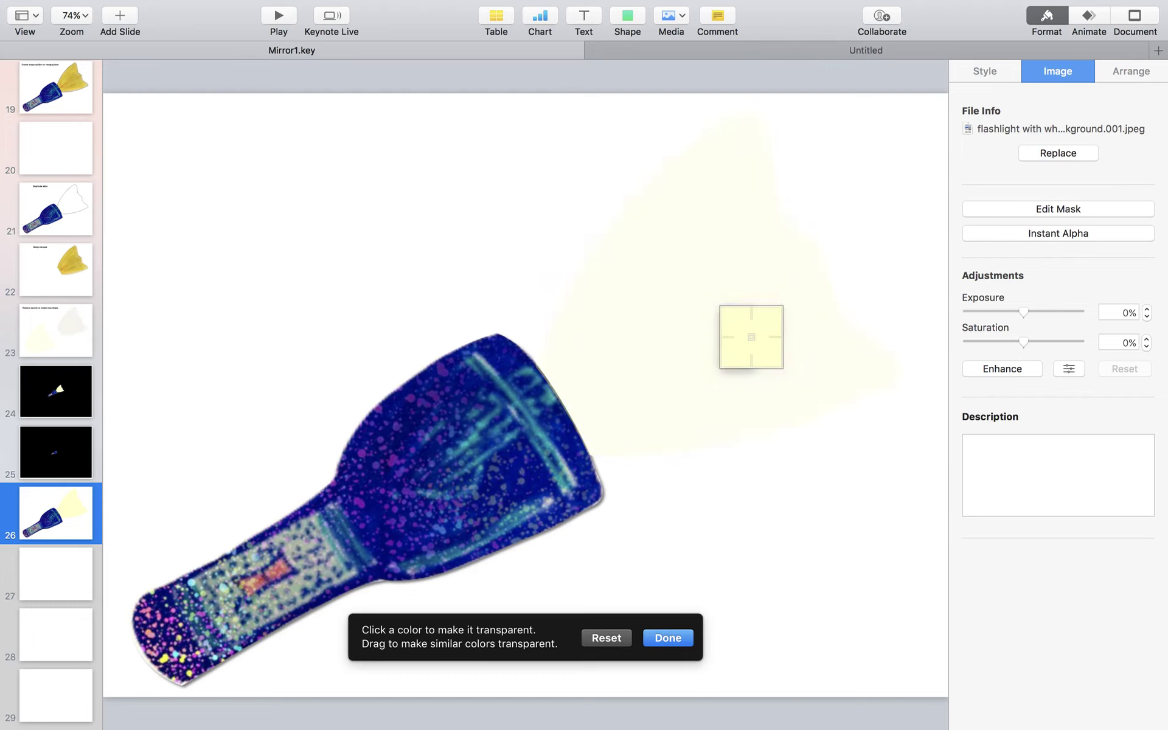
click(680, 634)
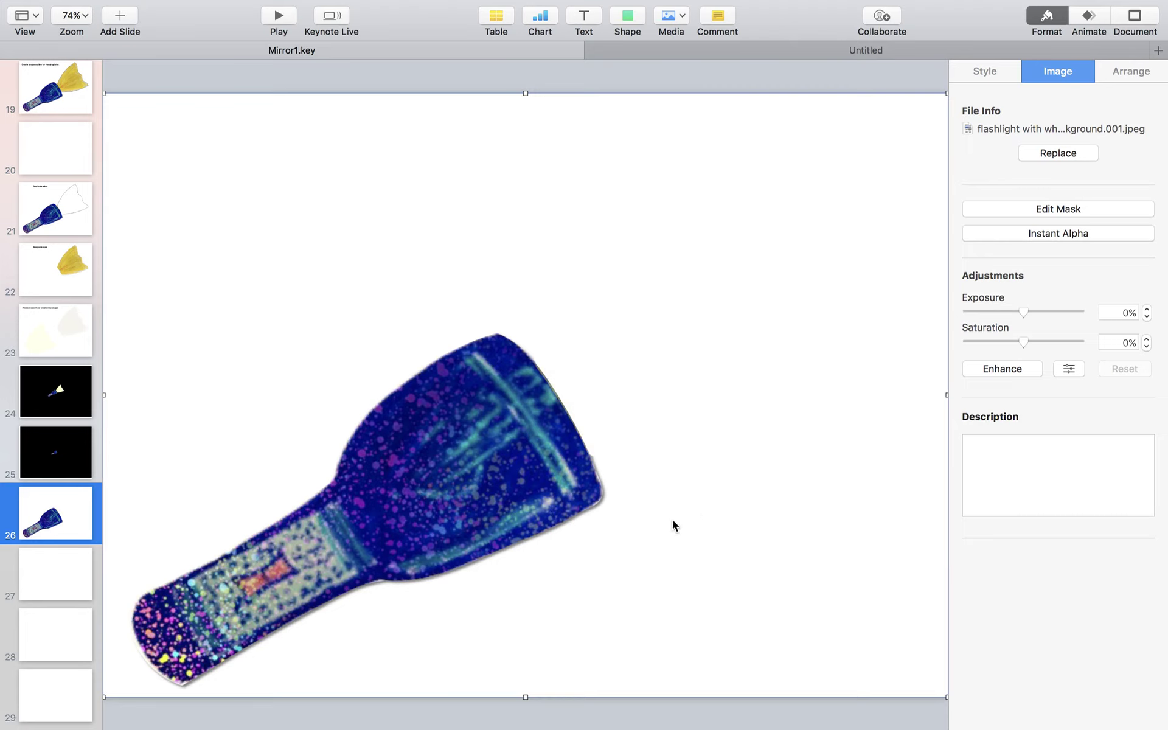
Make the white background around the flashlight transparent with Instant Alpha
mouse_move(418, 493)
mouse_down()
mouse_move(524, 384)
mouse_move(412, 465)
mouse_move(441, 439)
mouse_move(465, 366)
mouse_move(430, 365)
mouse_move(420, 481)
mouse_up()
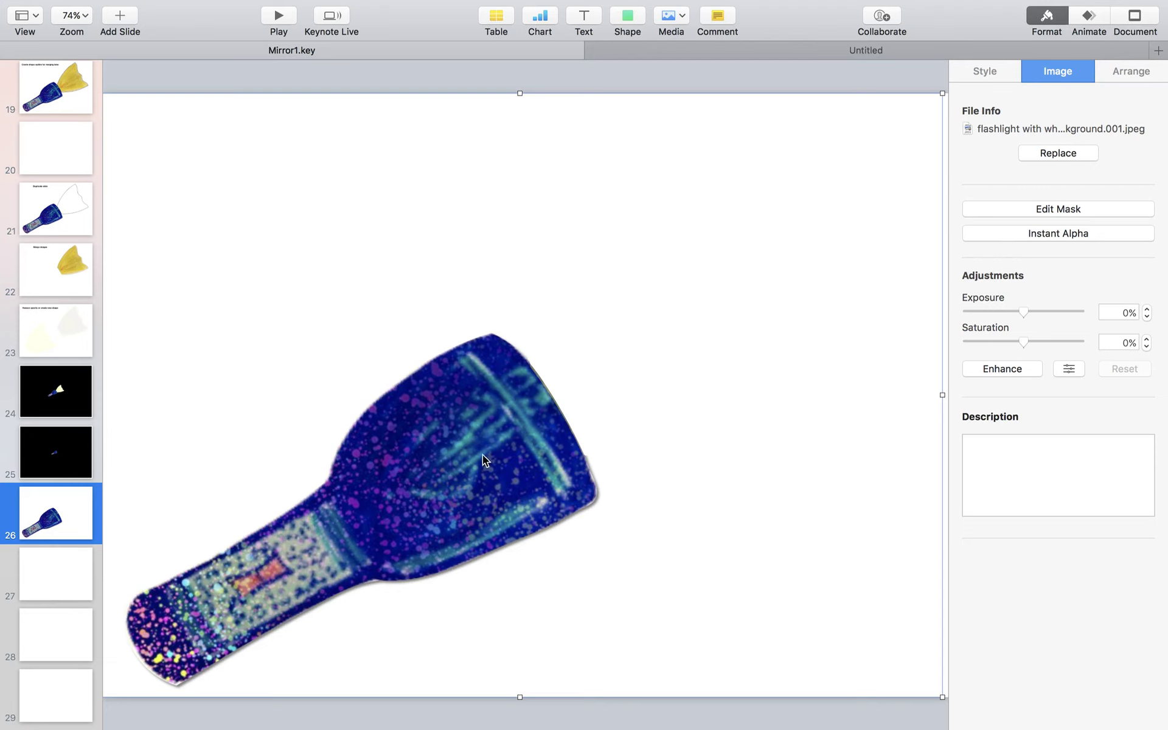
click(1001, 232)
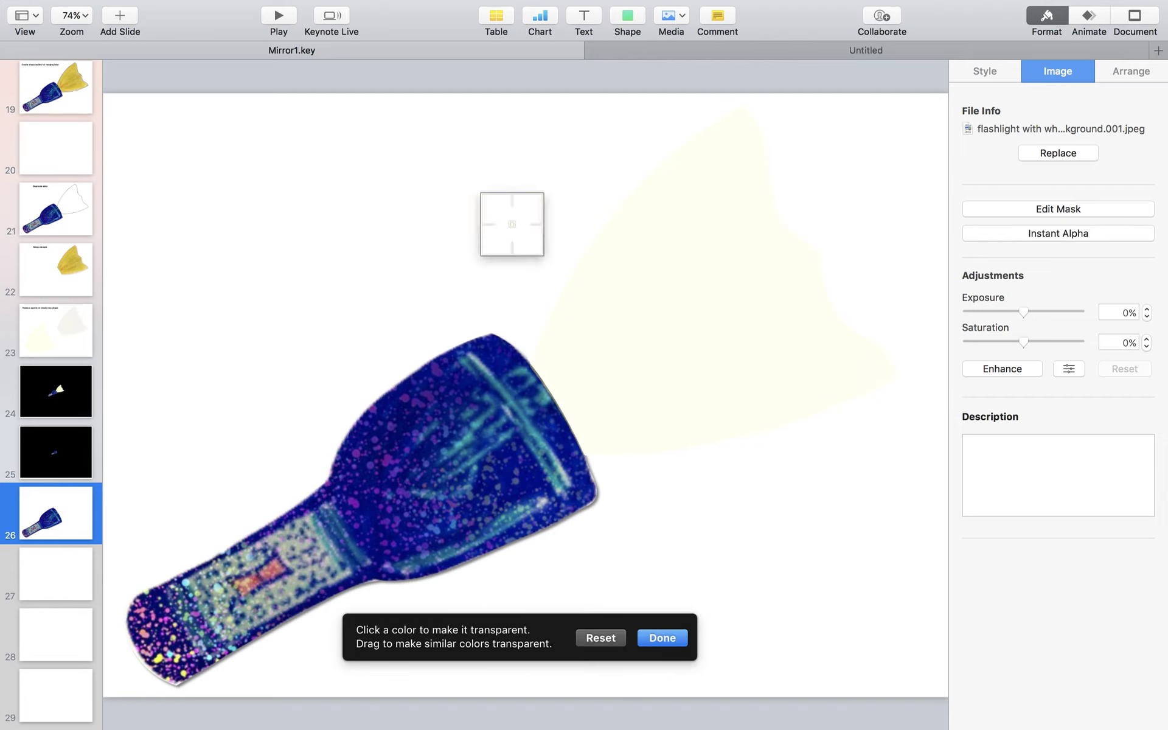
drag(322, 282, 403, 268)
click(651, 625)
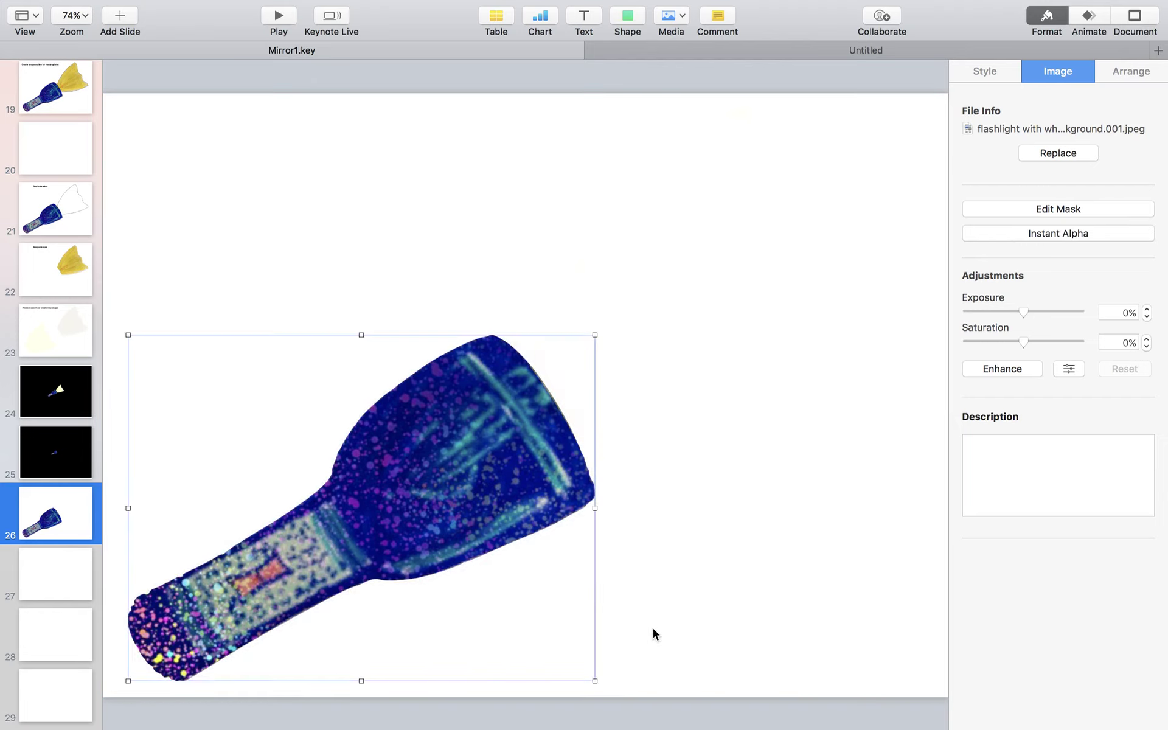
Move the cut-out flashlight toward the slide's centre, enlarge it slightly and deselect it
drag(483, 502, 578, 413)
drag(691, 242, 711, 227)
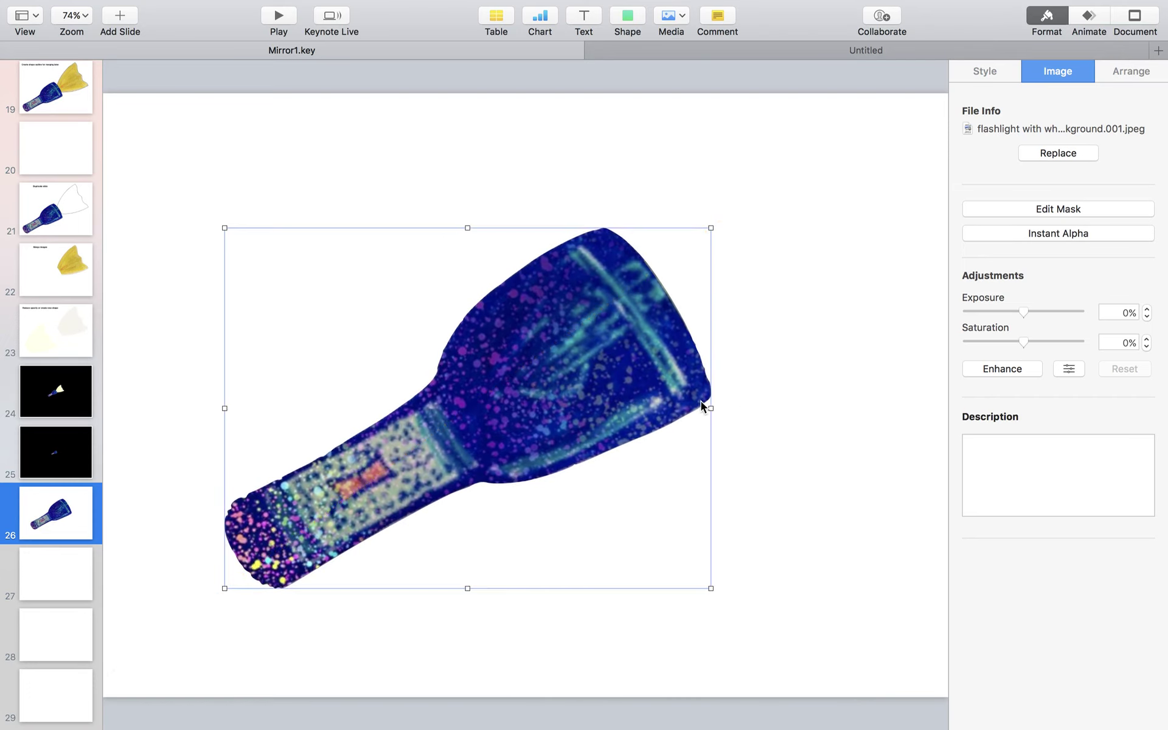
scroll(701, 401, down, 5)
scroll(701, 401, up, 4)
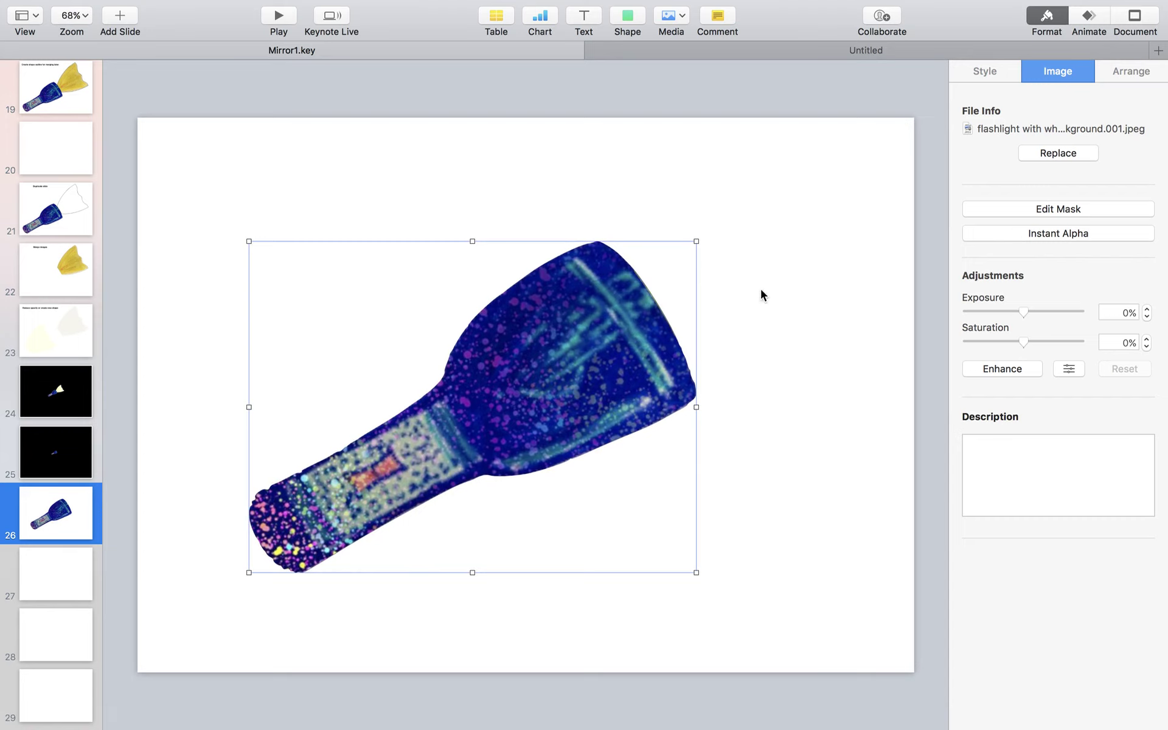
click(798, 330)
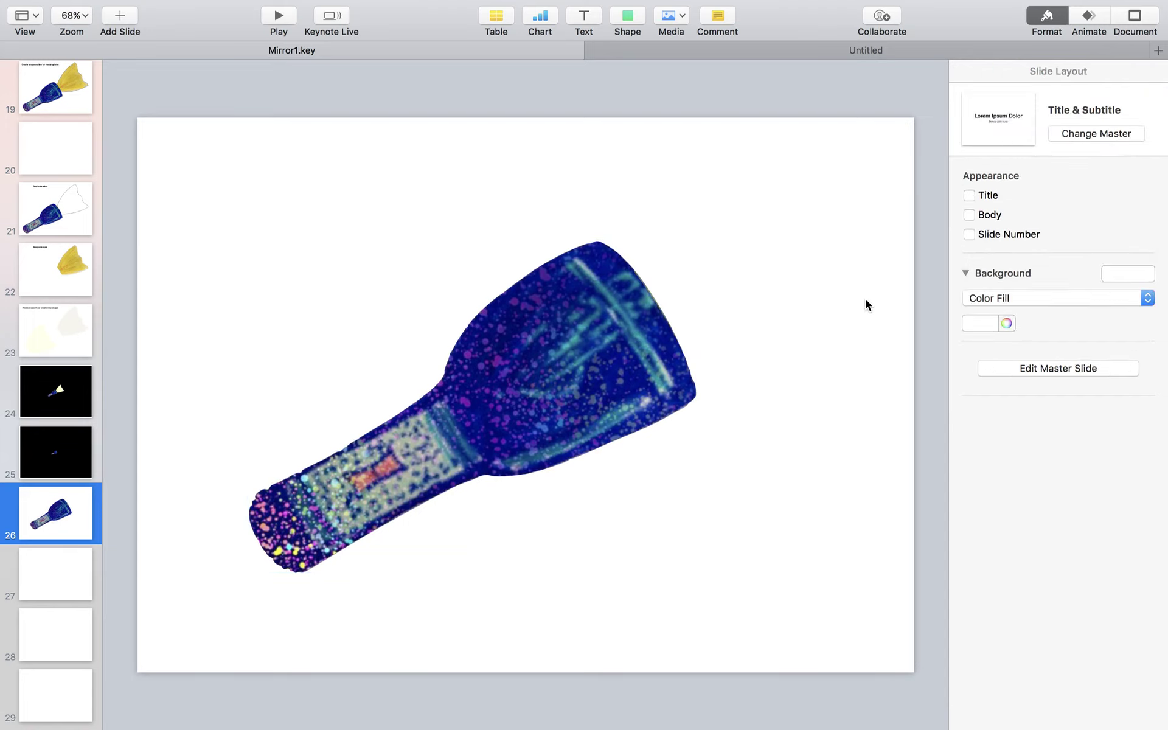
Check the slide size in the document settings, and enlarge the flashlight until it nearly fills the slide, centred
click(1133, 22)
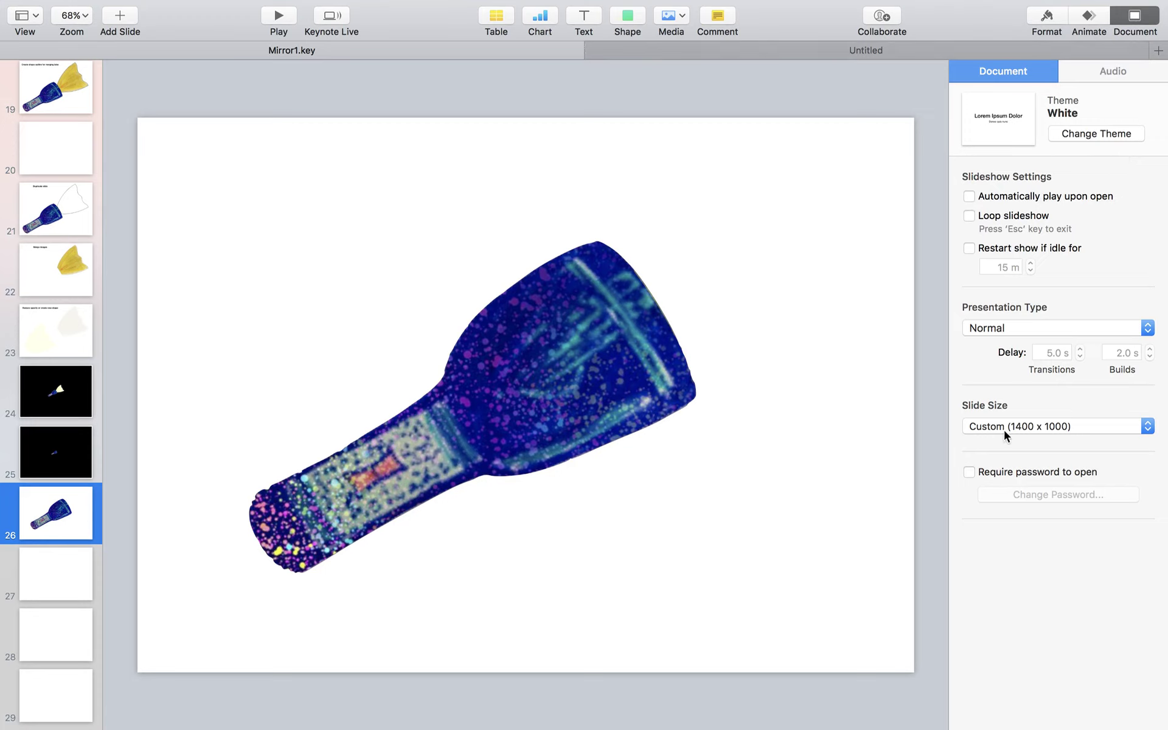
click(872, 479)
drag(561, 374, 615, 362)
drag(750, 229, 928, 97)
drag(760, 284, 682, 341)
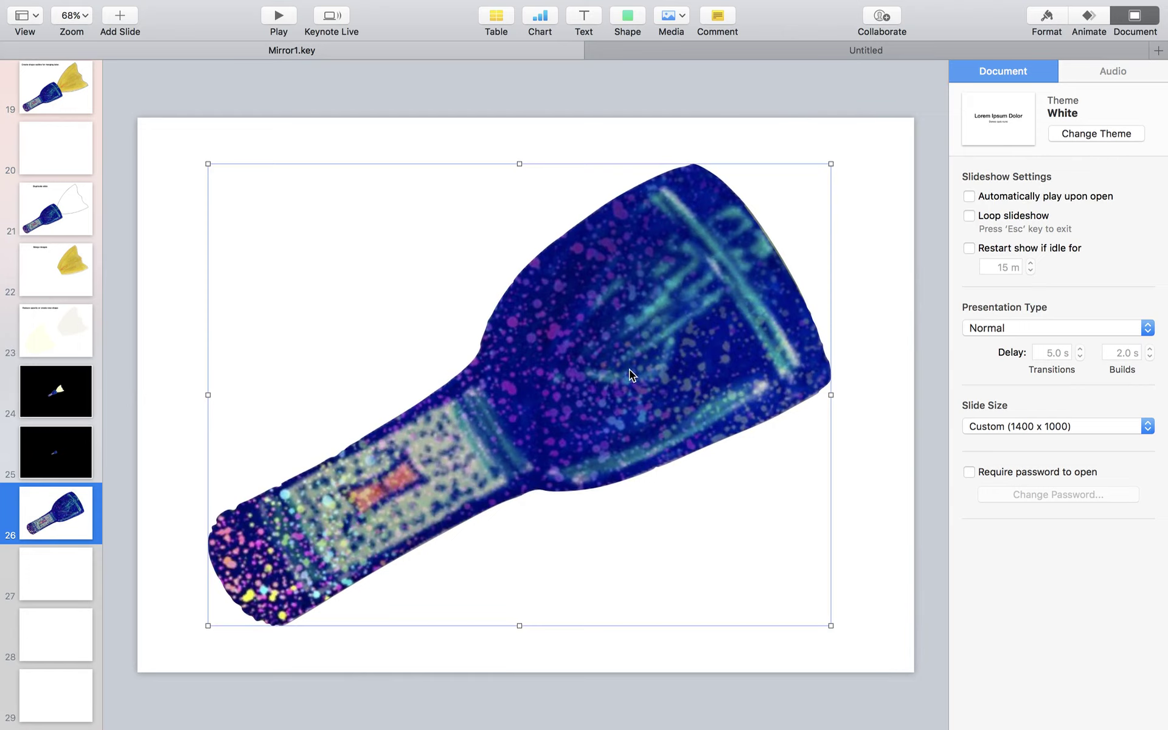
Duplicate slide 26, compare the original with the copy, and open the copy on slide 27
click(81, 518)
key(super+d)
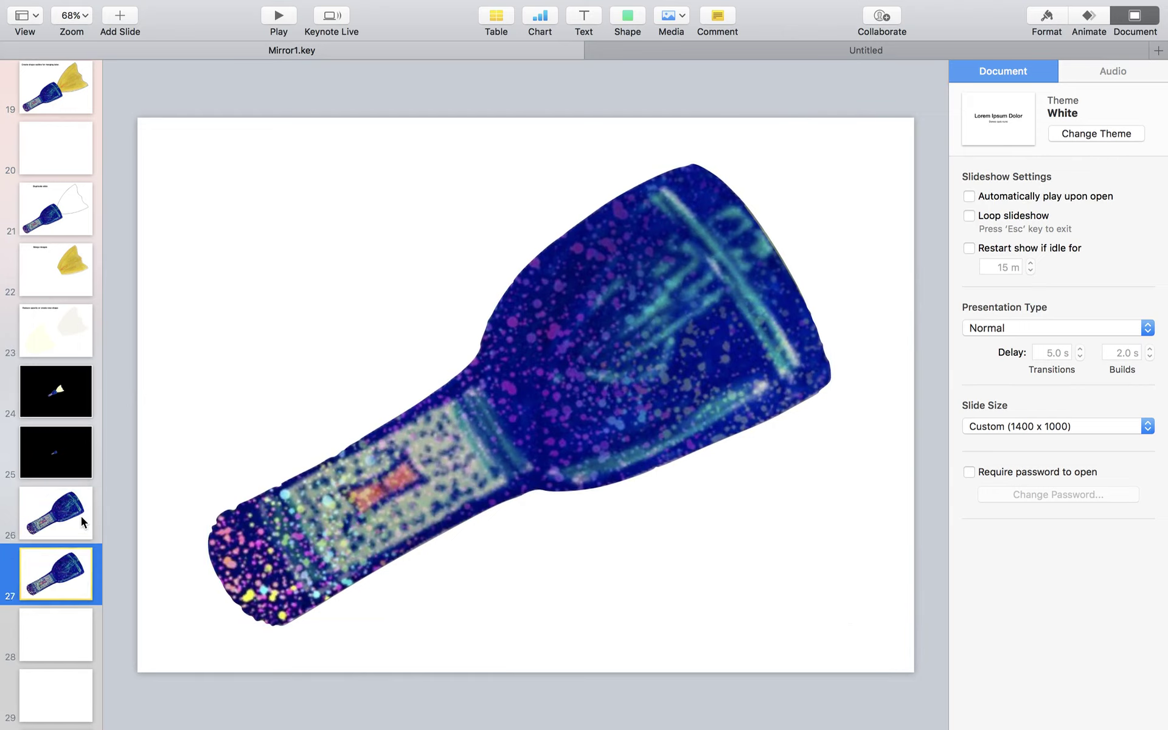
click(83, 522)
click(69, 580)
click(74, 525)
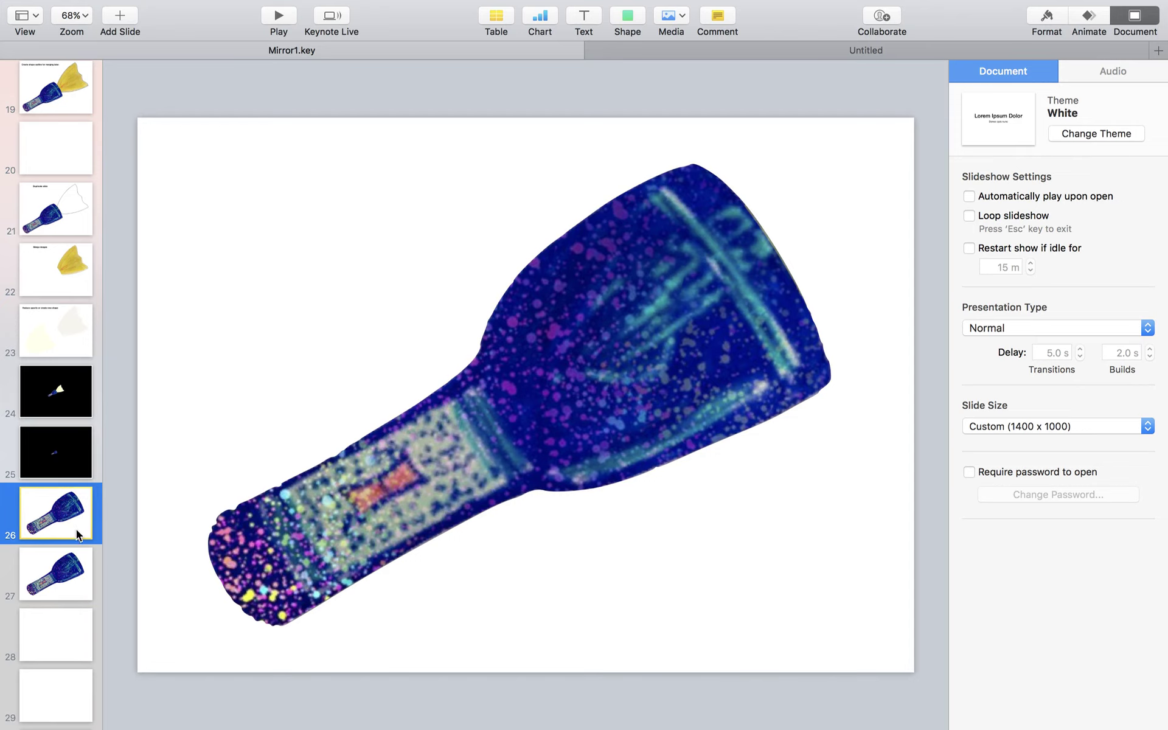
click(76, 572)
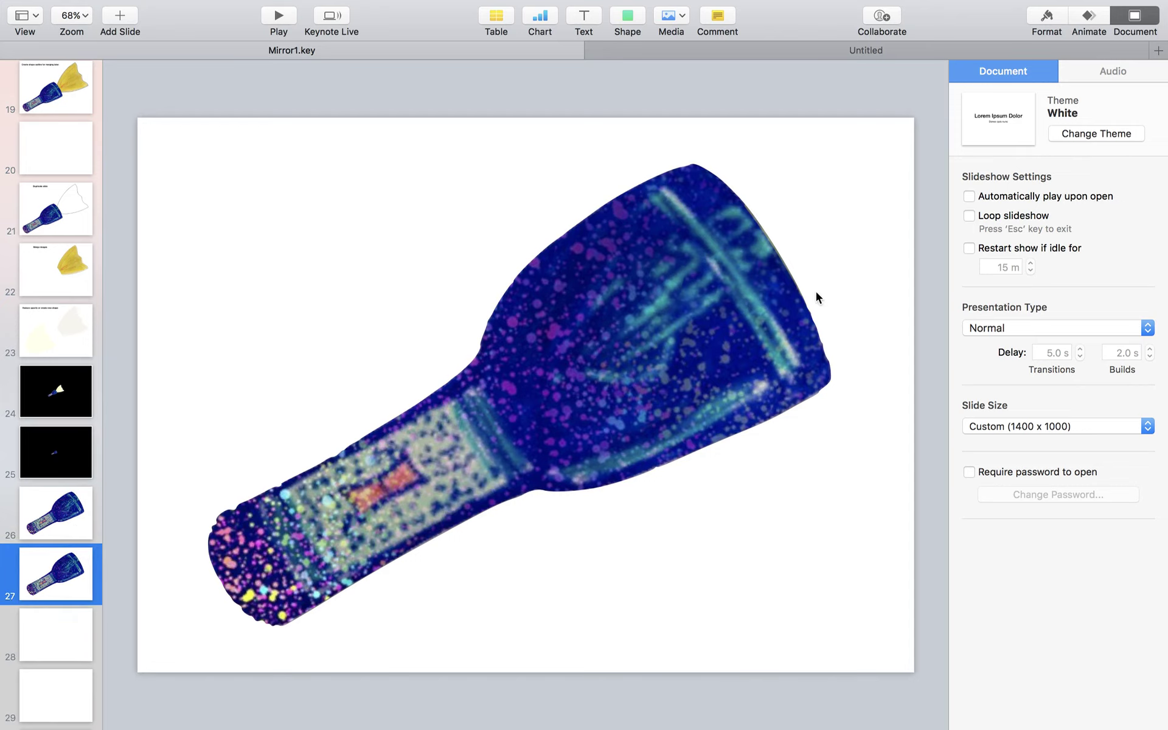
Shrink the flashlight on slide 27 to under half its size in the lower-left area, and consult the beam outline example on slide 19
click(768, 302)
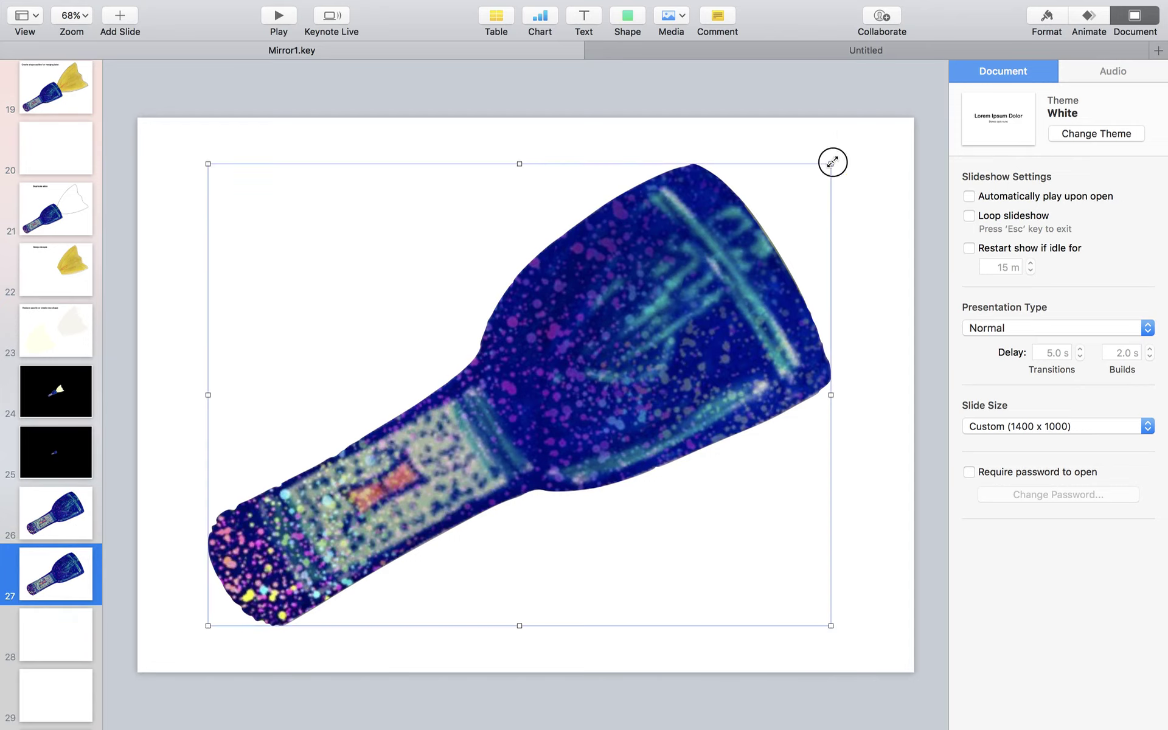
drag(831, 163, 403, 390)
drag(398, 463, 445, 443)
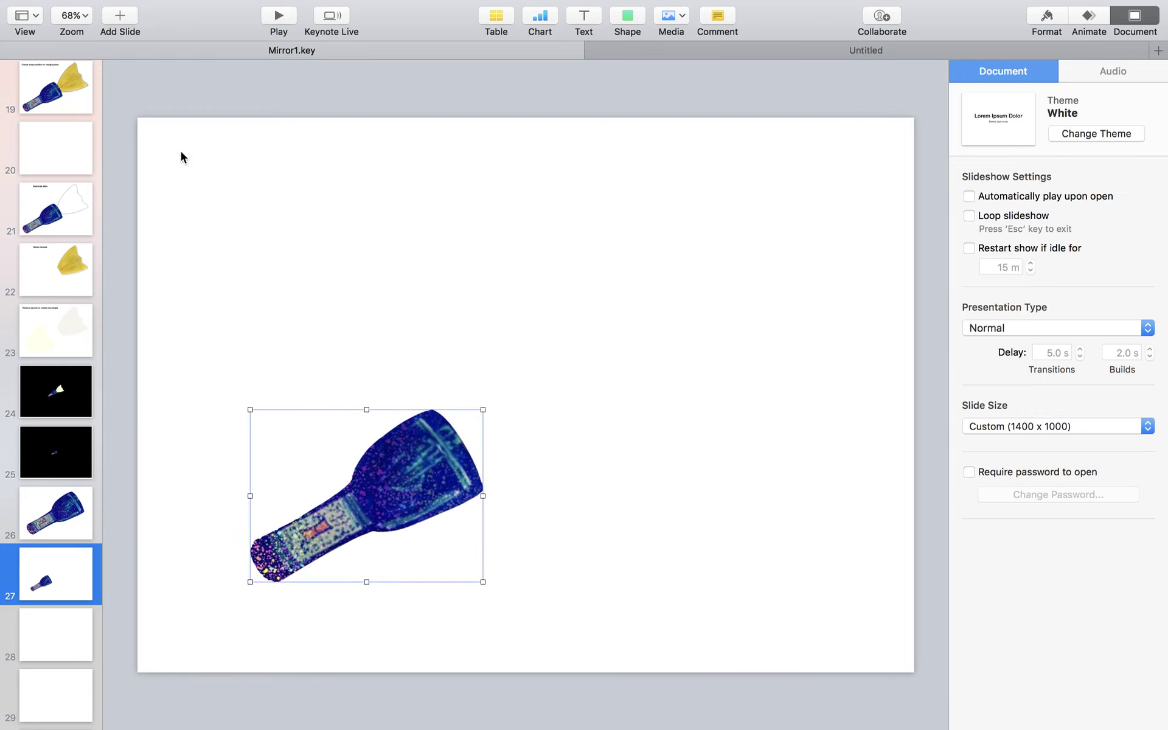
click(73, 99)
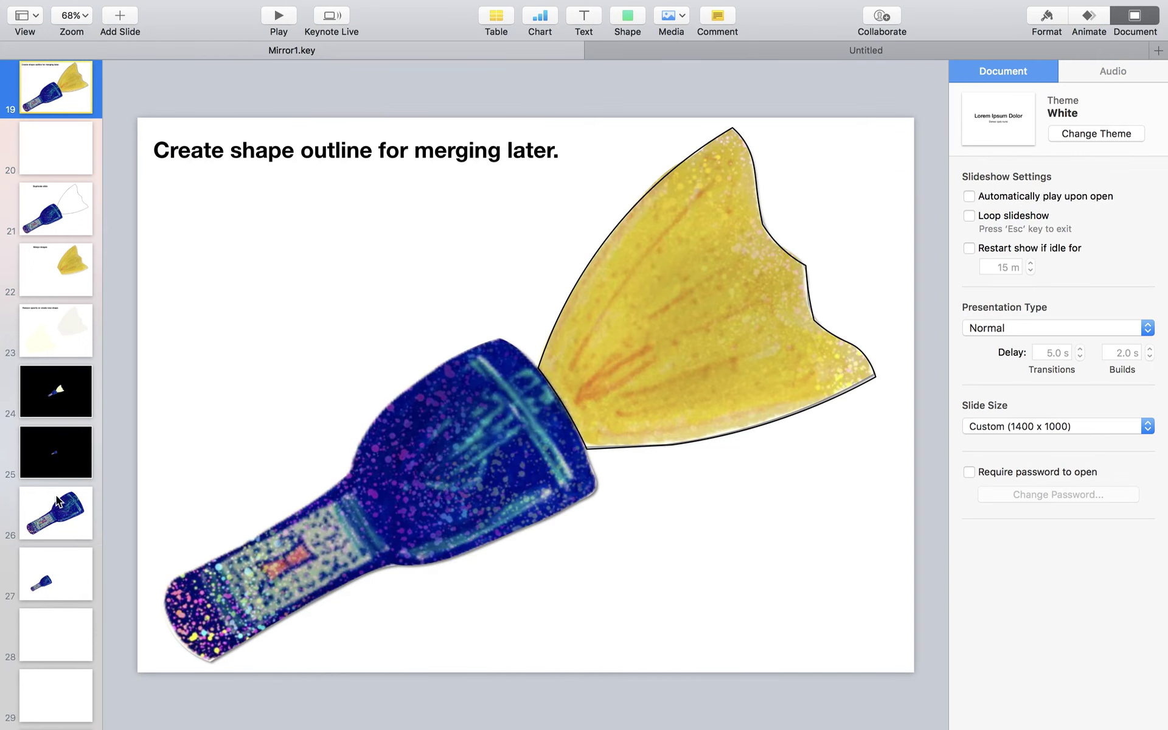
click(40, 522)
click(64, 571)
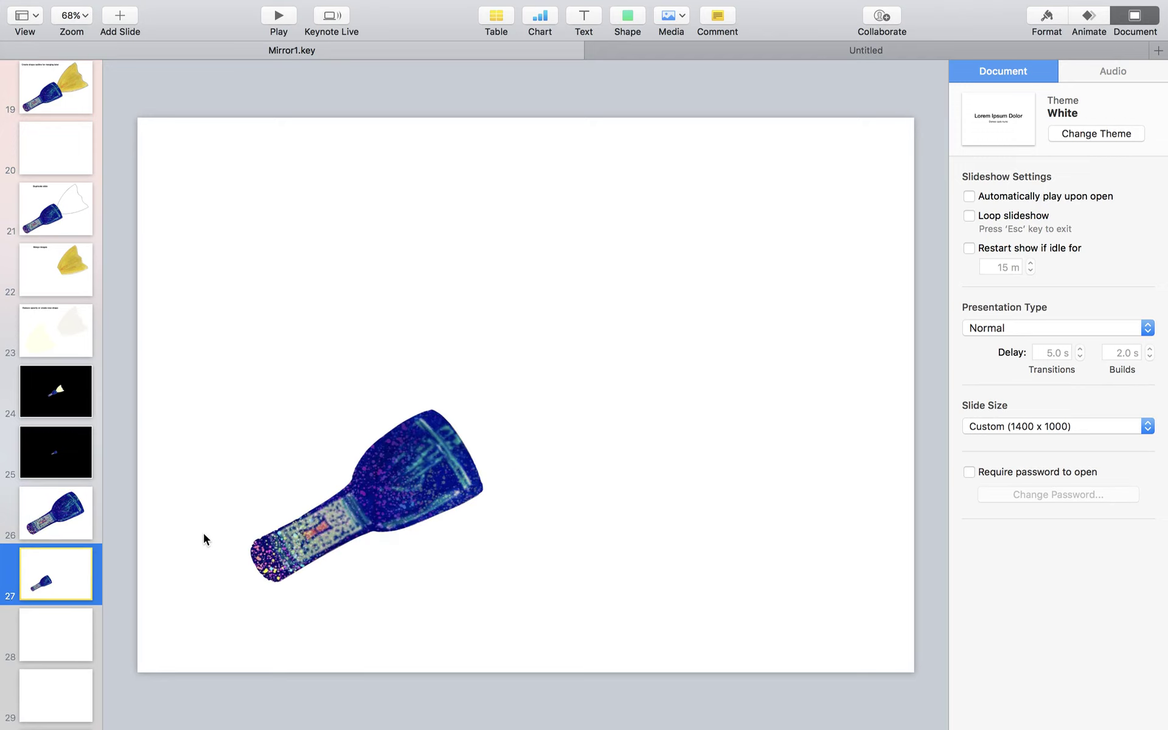
Draw a closed beam outline with the pen from the flashlight's lens rim, giving it a zigzag far edge
scroll(432, 377, up, 3)
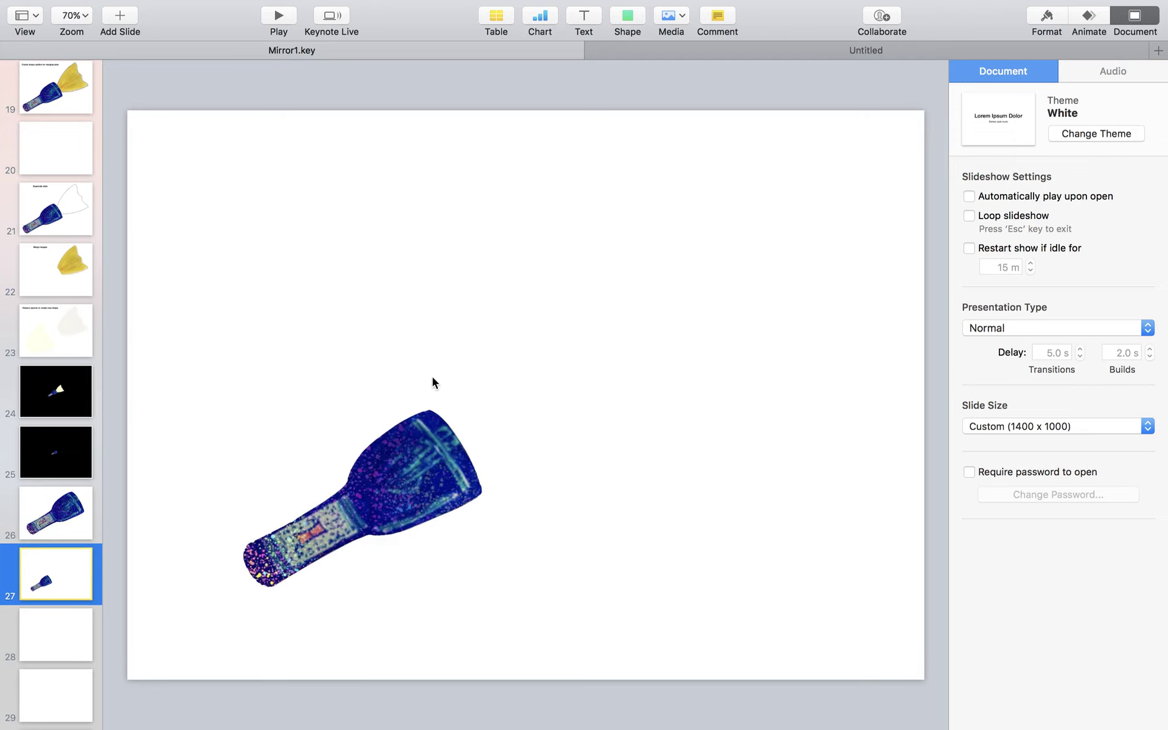
mouse_move(302, 4)
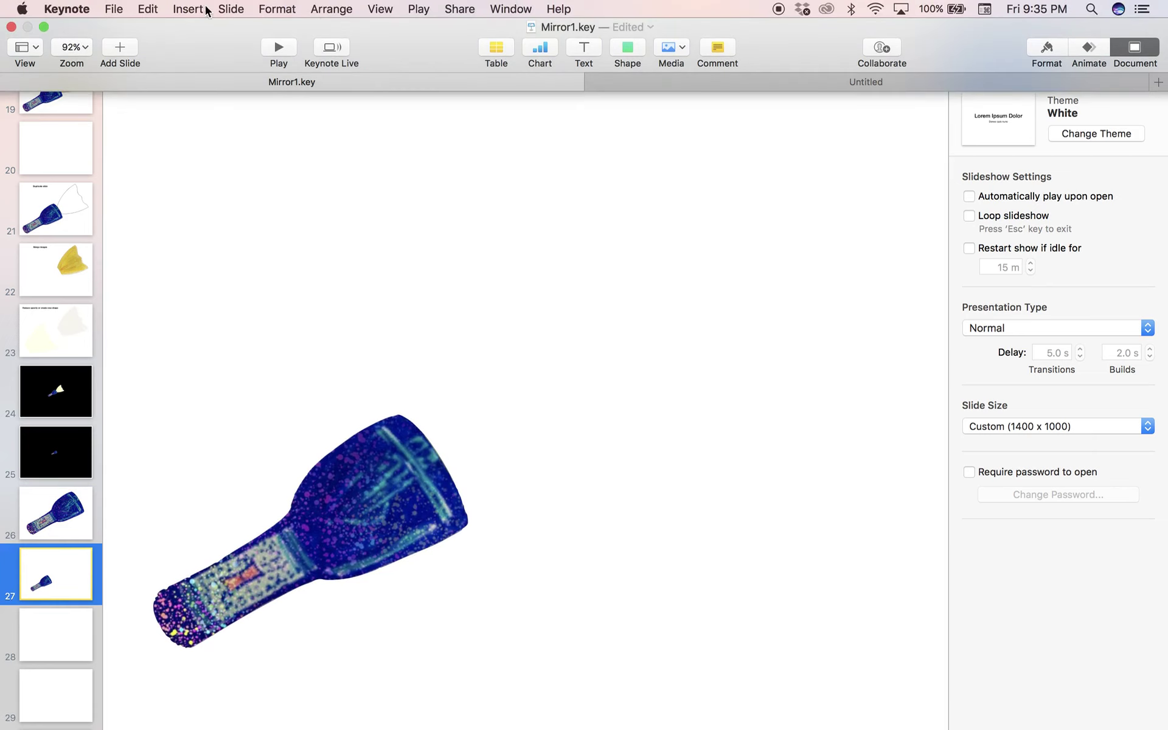
click(188, 9)
mouse_move(217, 122)
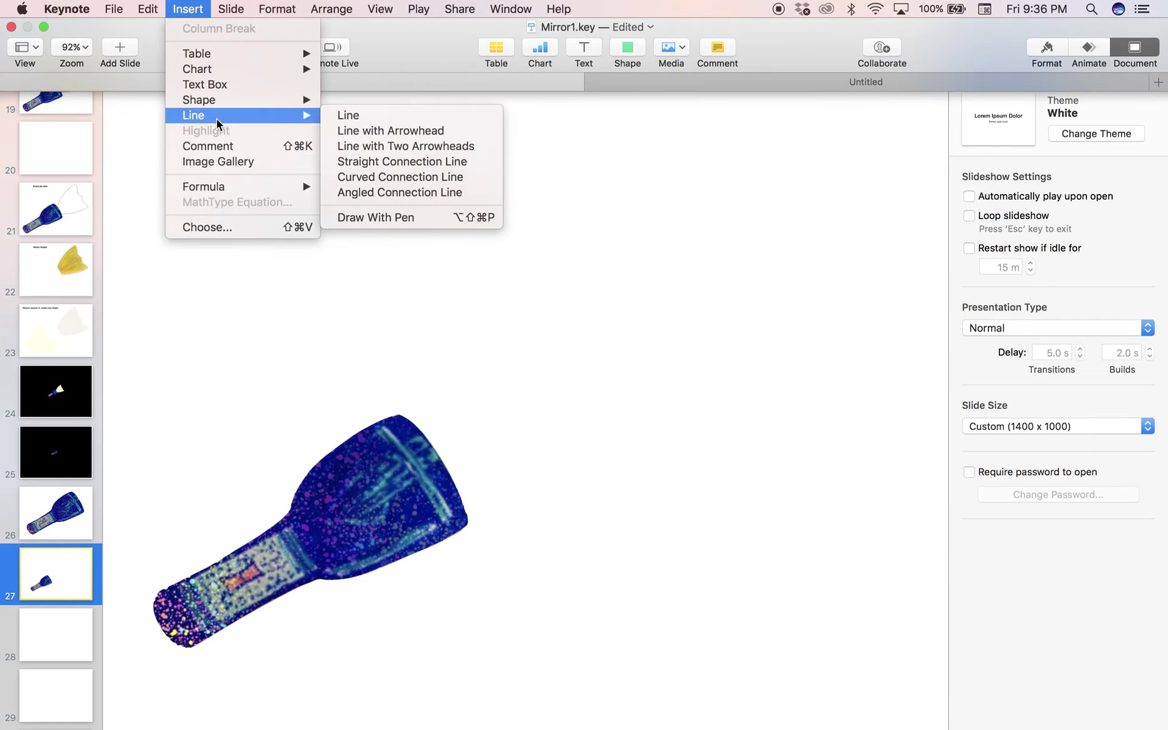
click(365, 217)
click(417, 427)
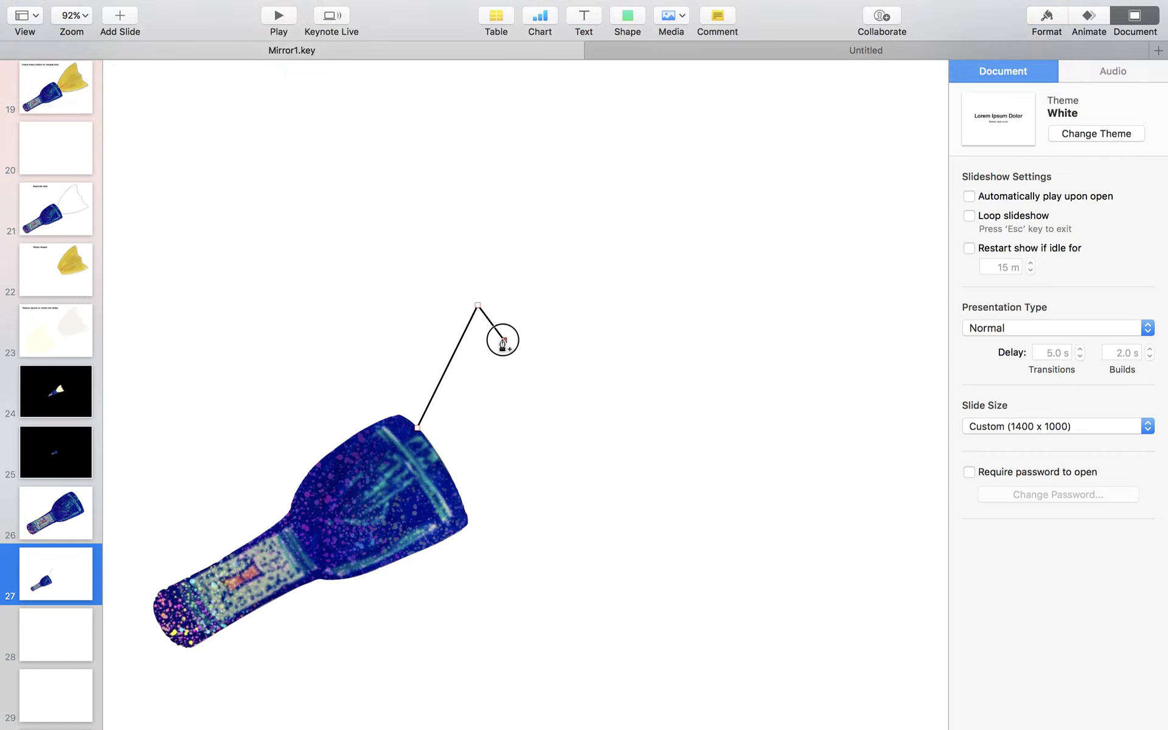
click(503, 341)
click(556, 369)
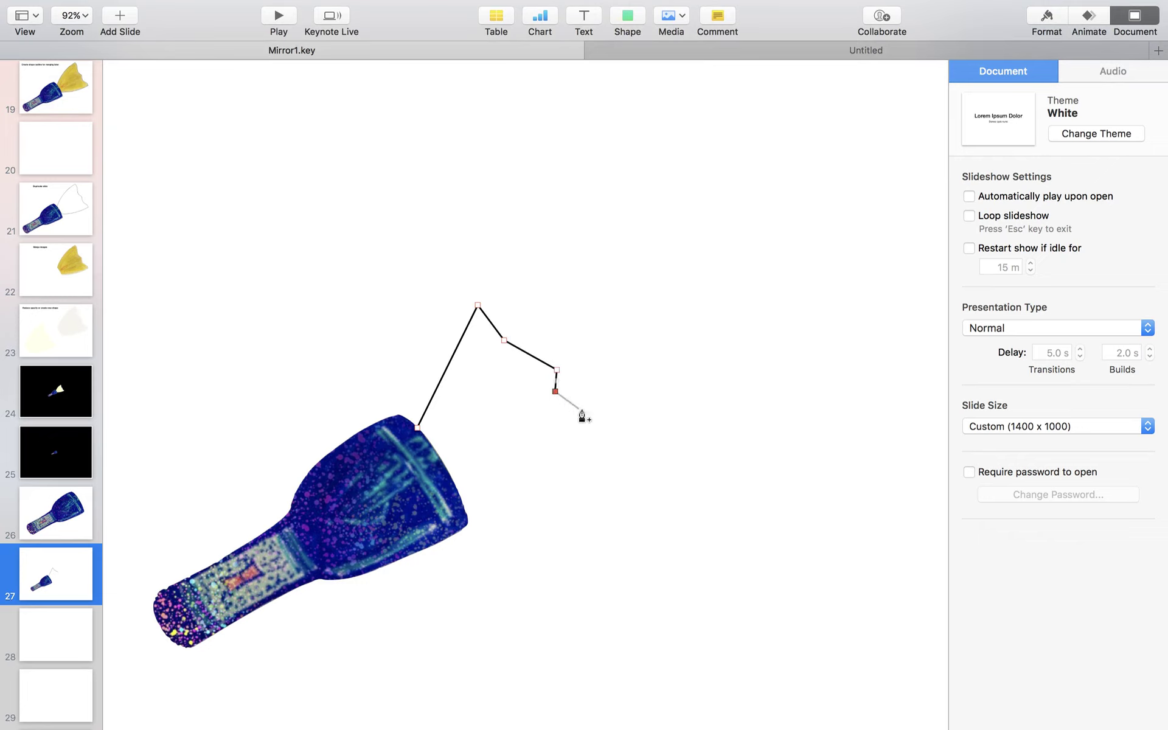
click(601, 432)
click(582, 438)
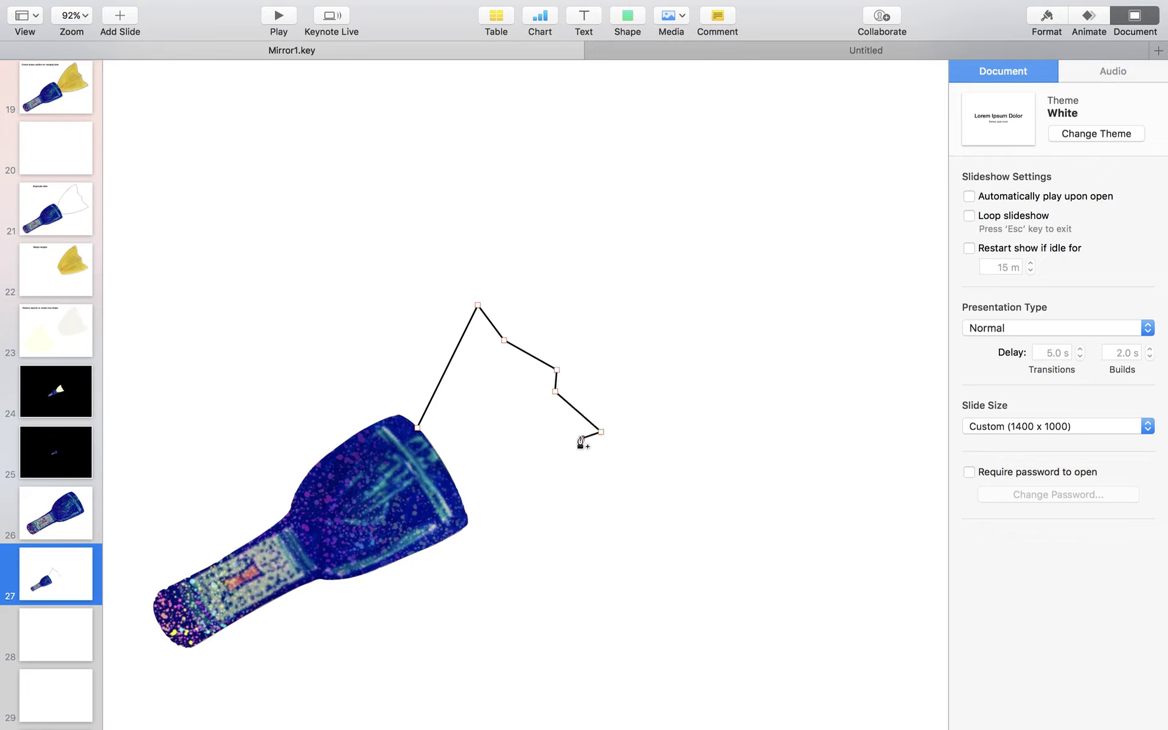
click(613, 488)
click(465, 507)
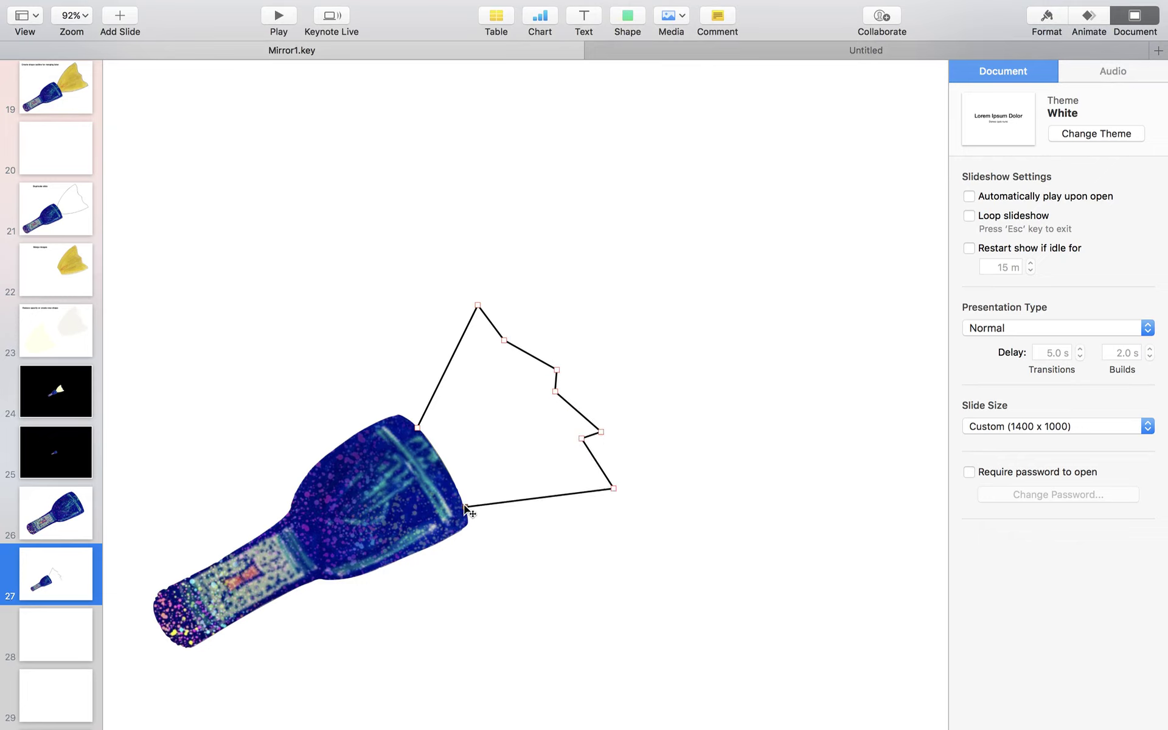
click(417, 428)
Curve the outline's inner edge to follow the flashlight's lens rim and align its lower corner point with the rim
scroll(451, 440, up, 5)
click(432, 490)
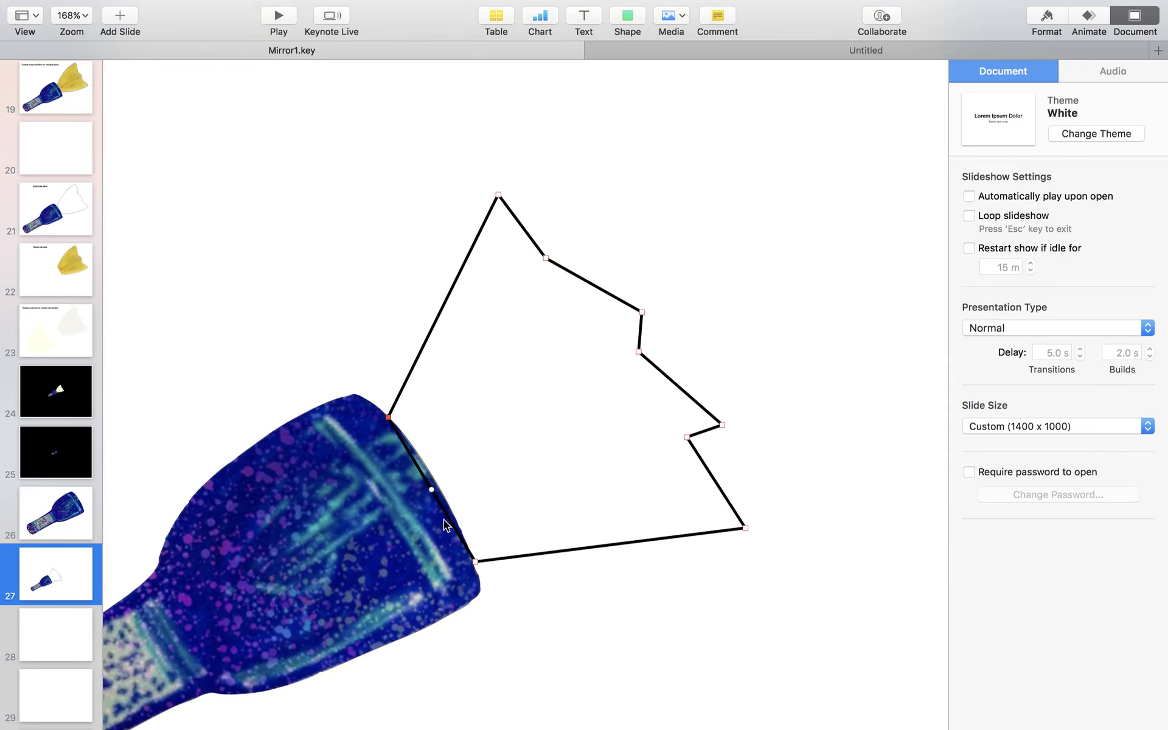
double_click(432, 488)
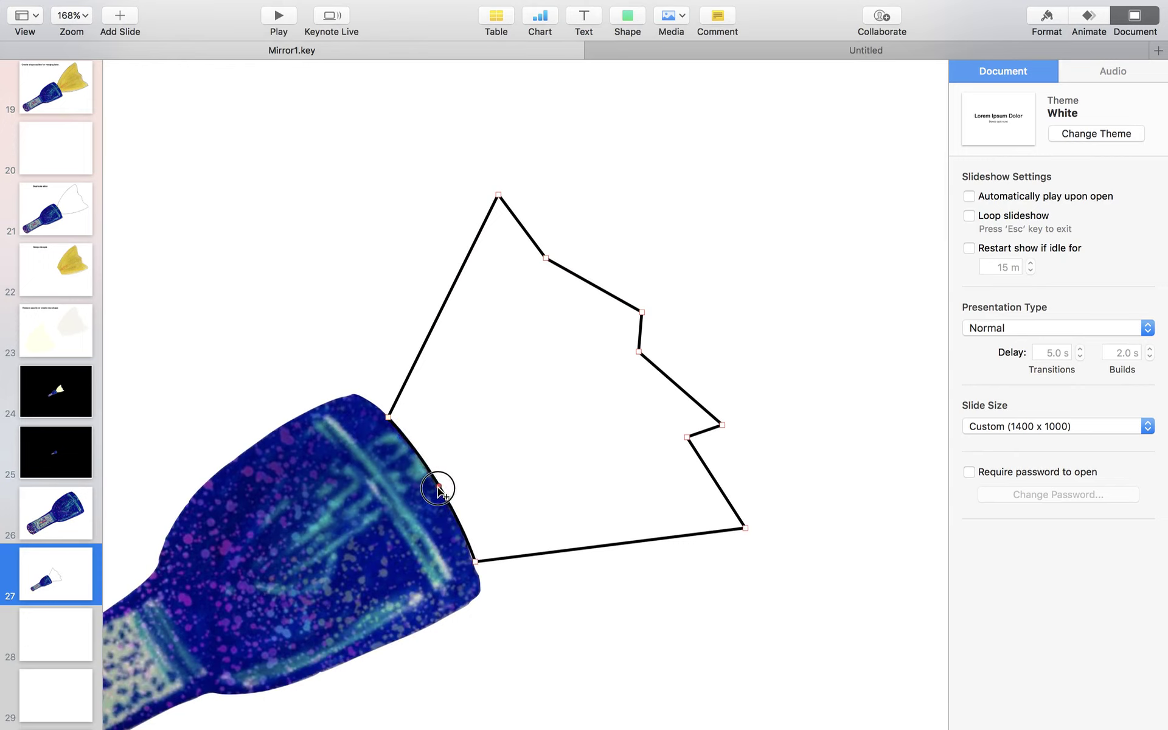
click(476, 563)
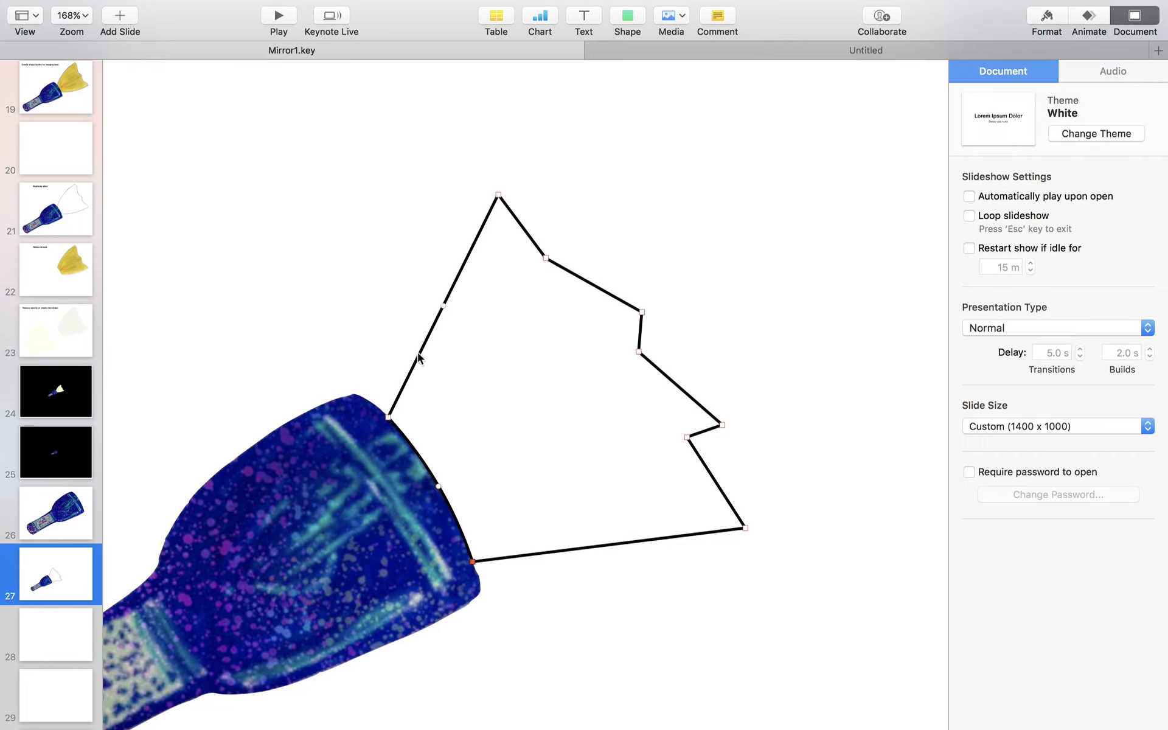
Bow the beam's upper side outward and round the first two segments of its far edge
drag(444, 307, 427, 297)
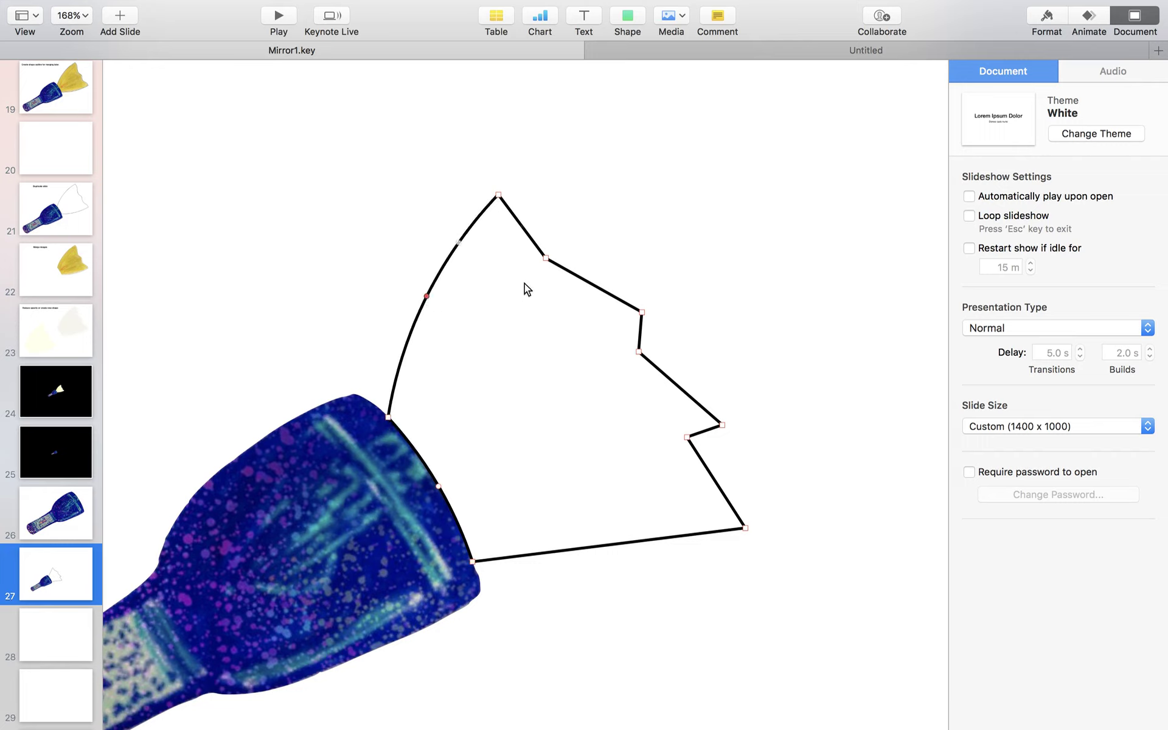
drag(522, 228, 531, 216)
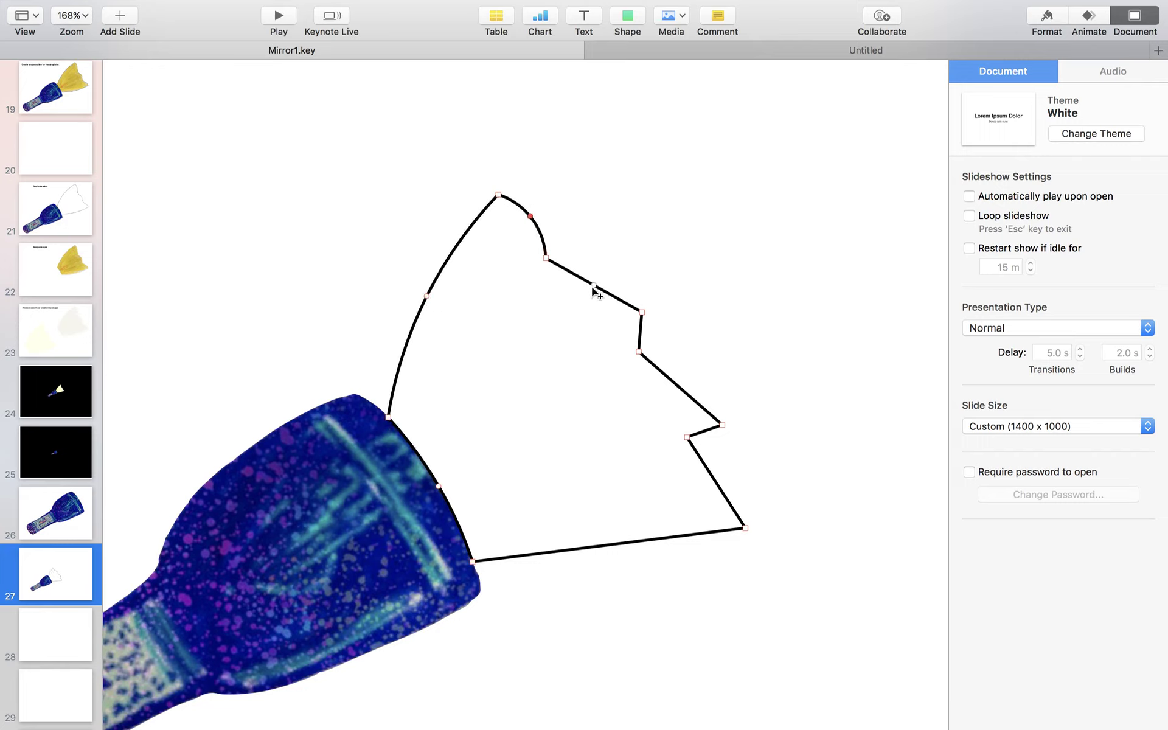
drag(593, 286, 600, 272)
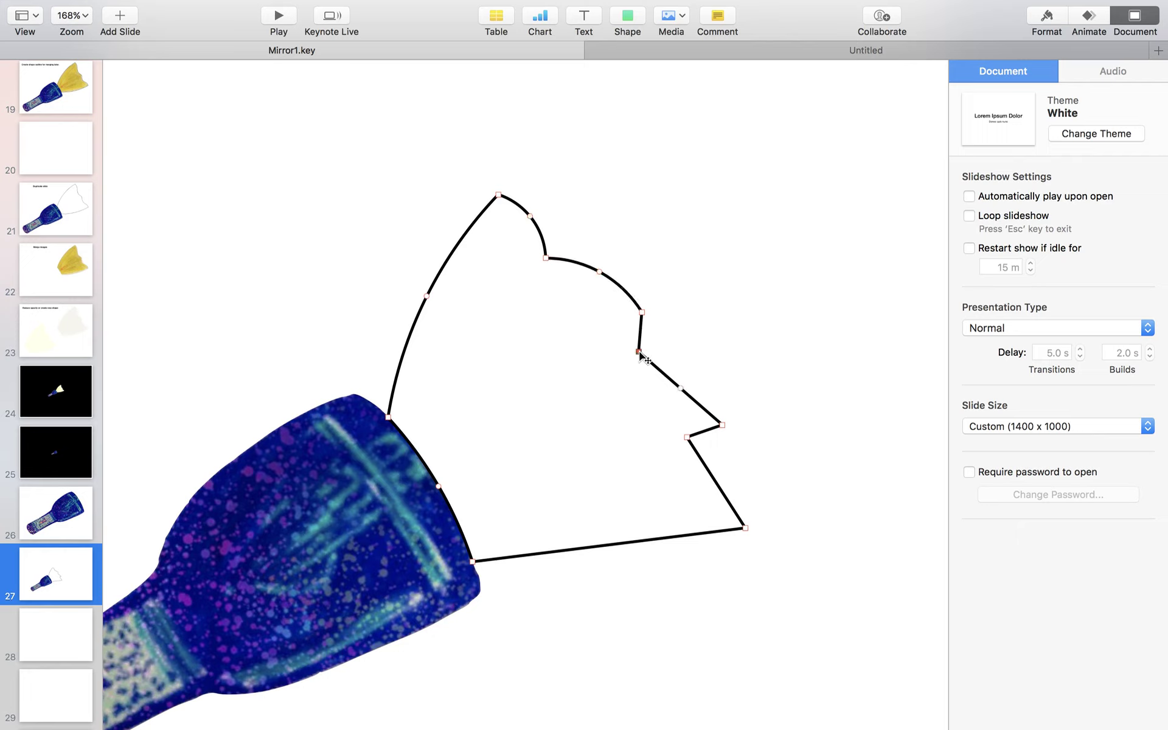
Delete two zigzag points from the far edge, and reshape the remaining lower part into two outward scallops
key(Delete)
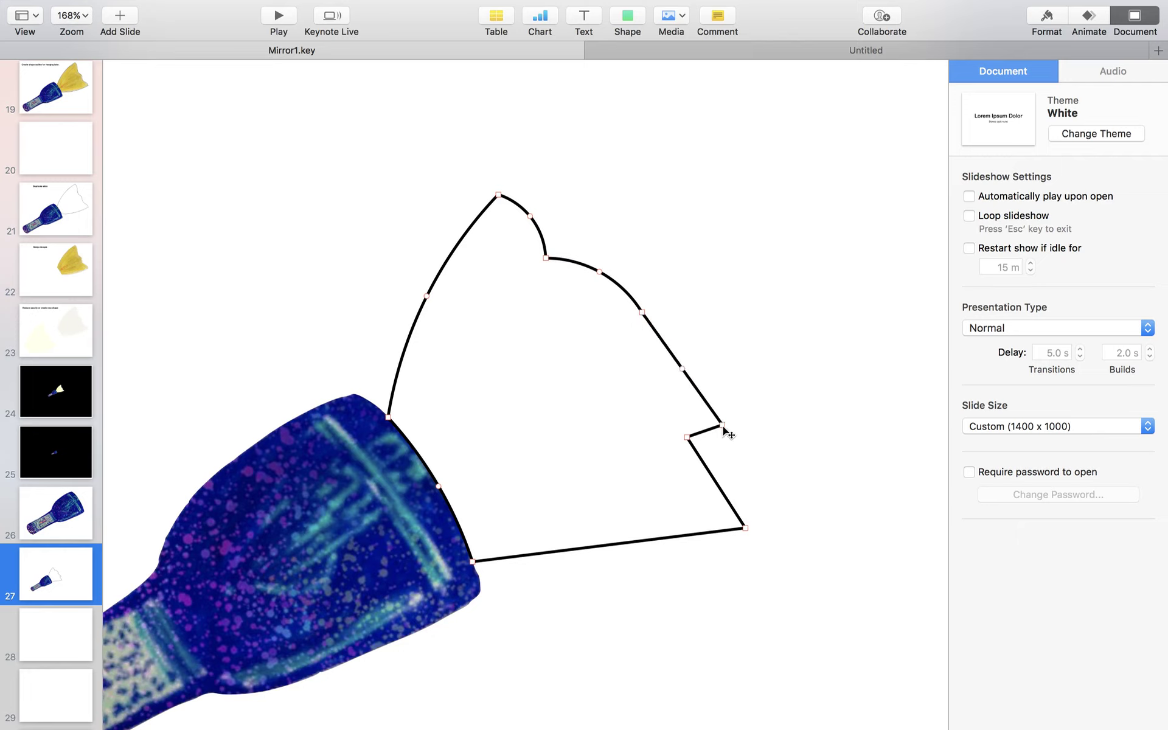
key(Delete)
drag(687, 437, 716, 401)
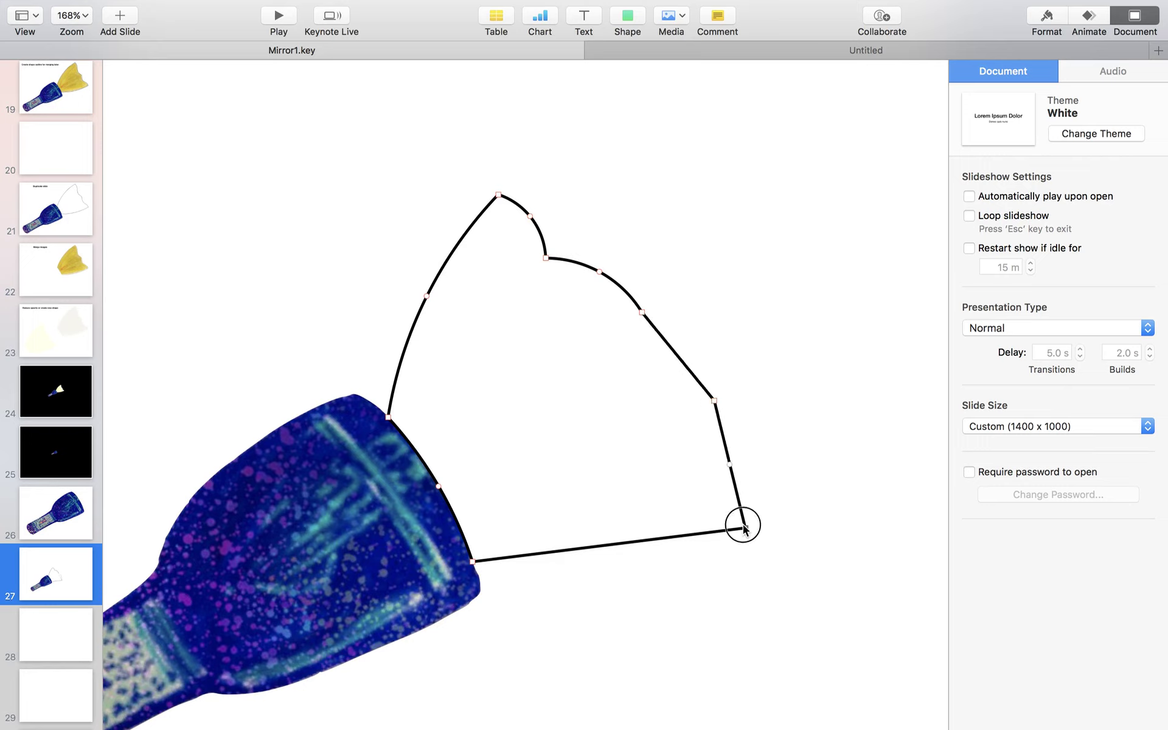
drag(745, 528, 751, 494)
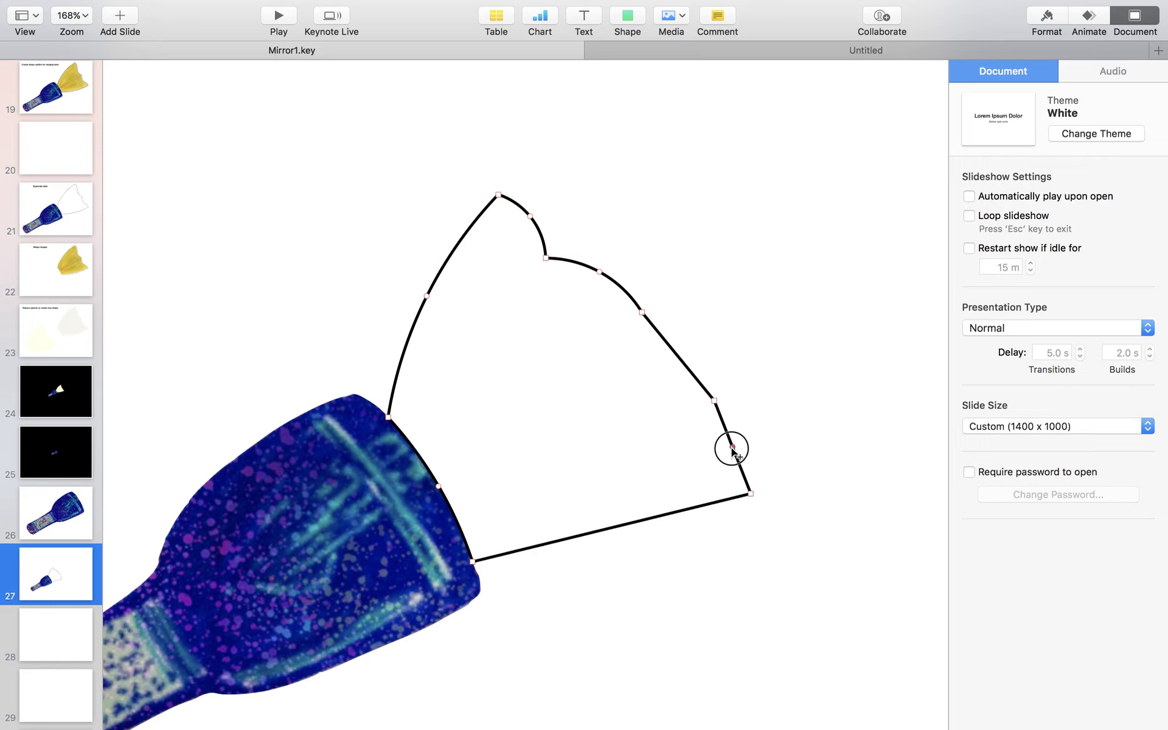
drag(732, 447, 753, 425)
drag(680, 357, 694, 344)
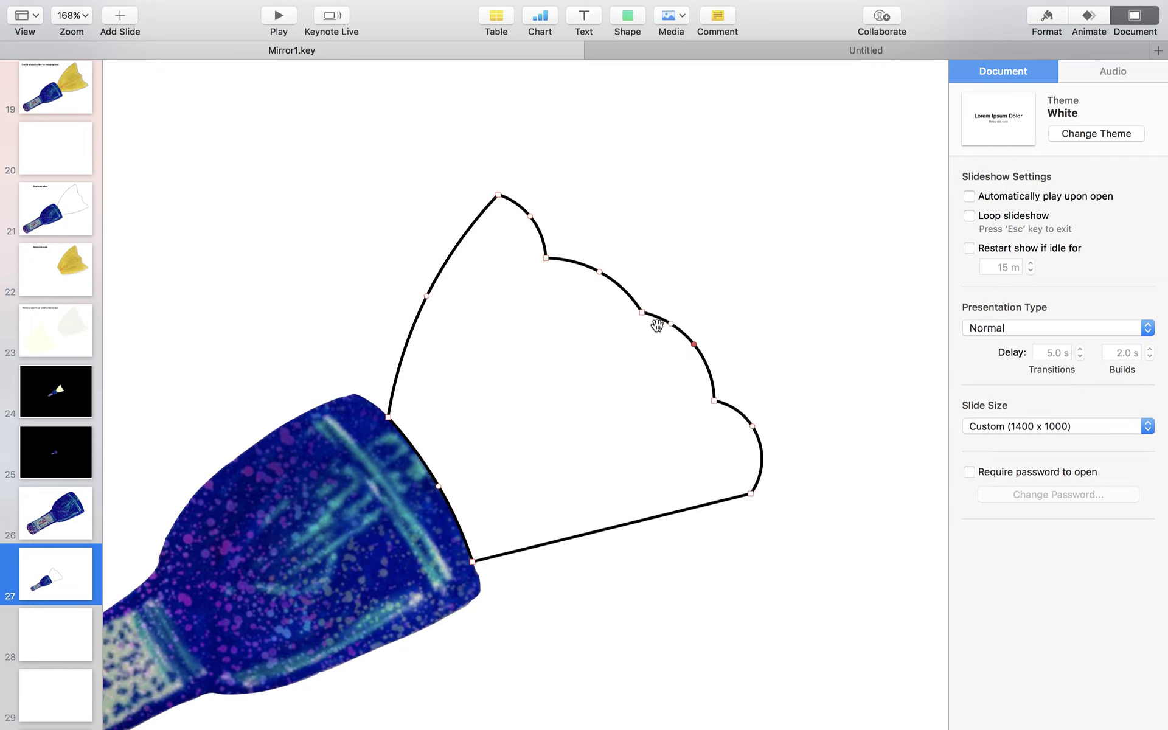
Pull the far edge's two lower notch points and lower end point inward, and remove that end point to round the beam's lower corner
drag(643, 314, 626, 322)
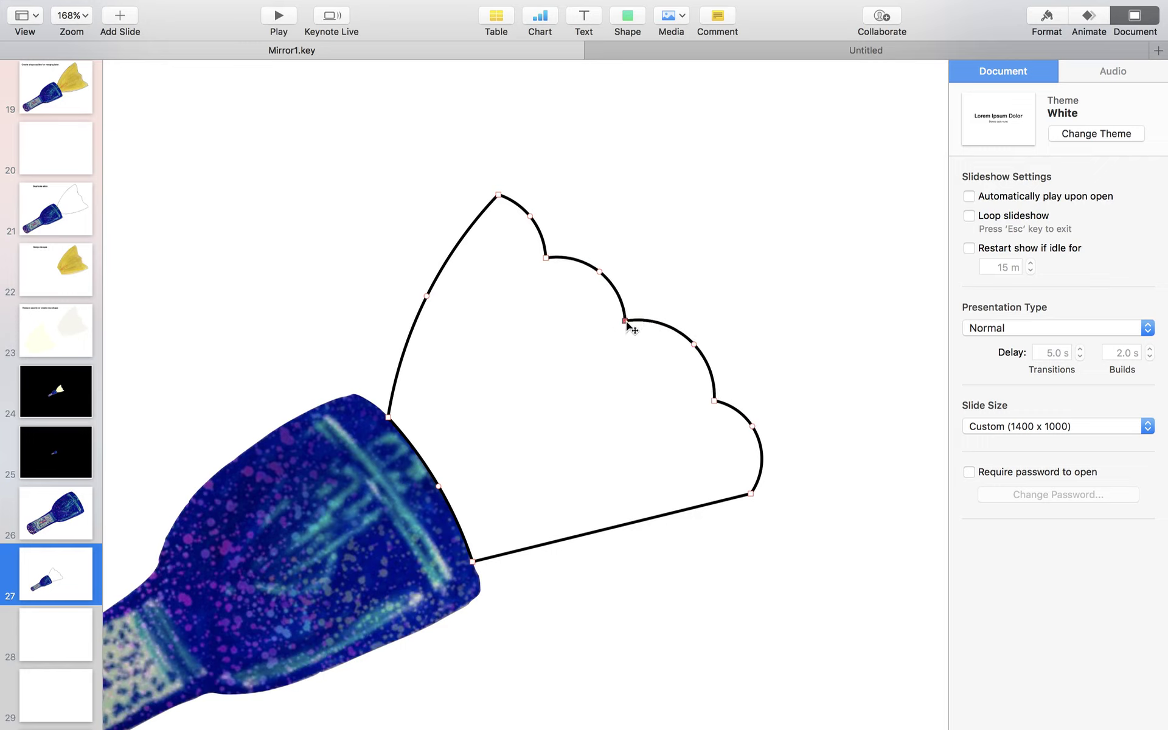
drag(715, 402, 700, 404)
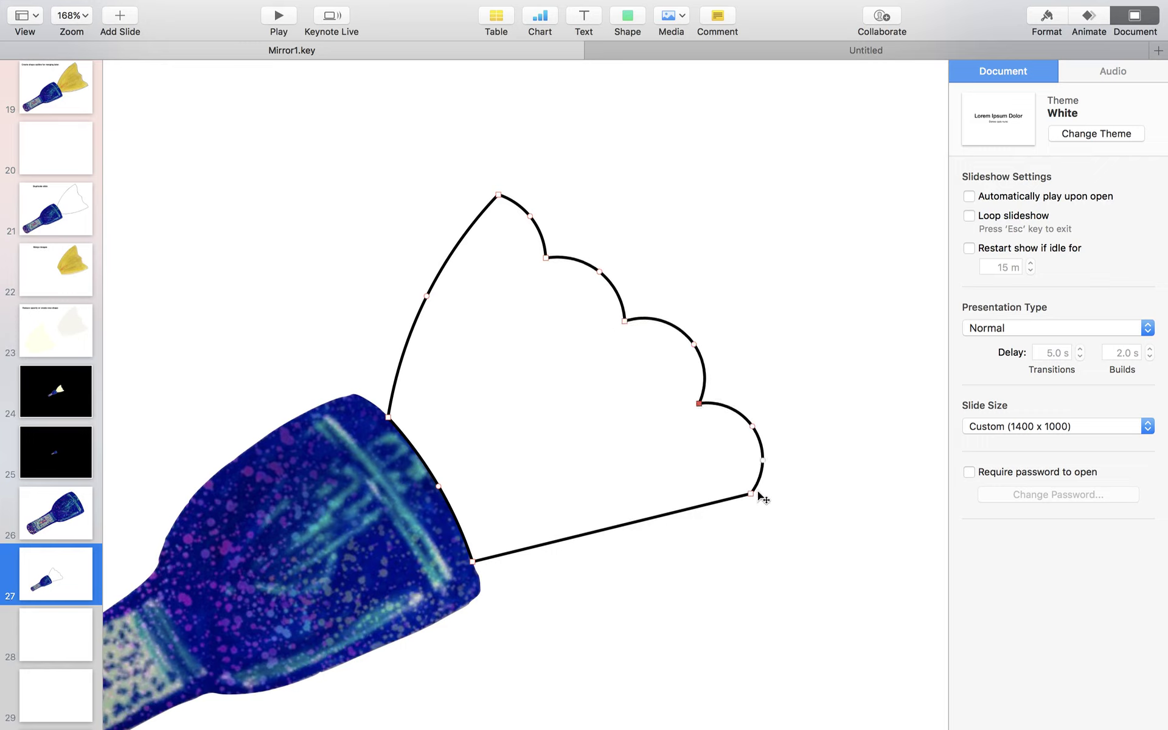
drag(753, 496, 716, 495)
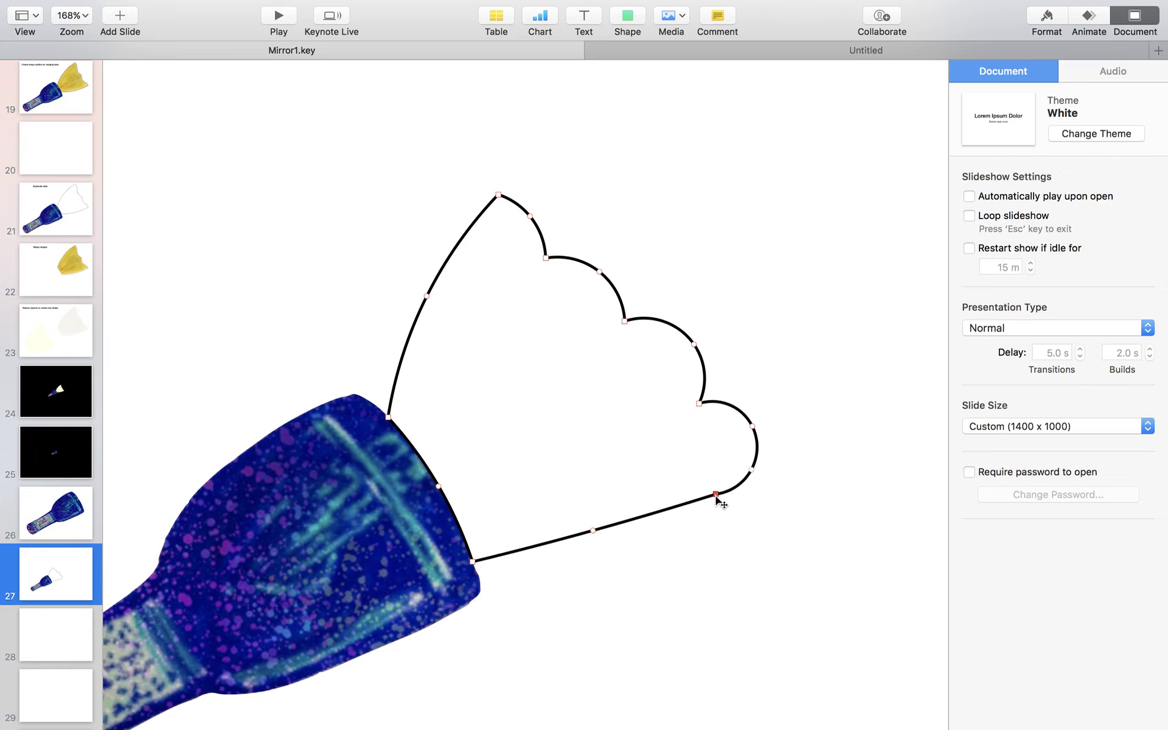
double_click(716, 495)
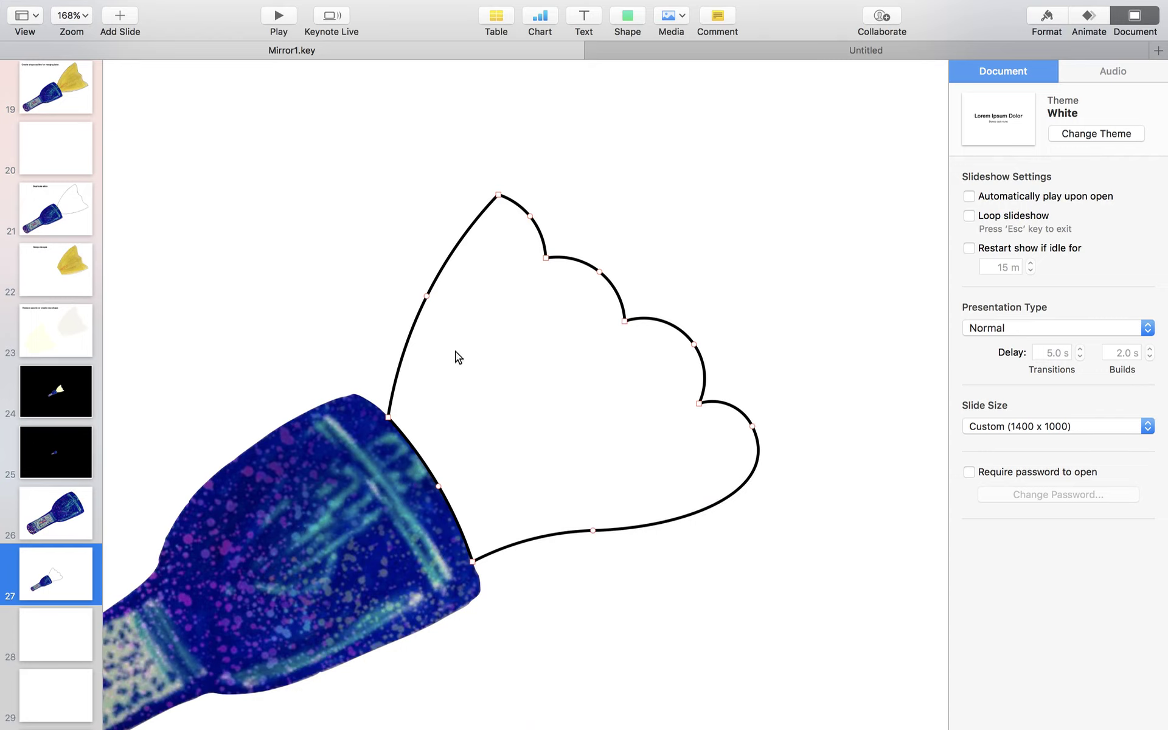
Move the beam's lower rim point up along the flashlight lens, and add a curve point beside it on the lower side
key(super+shift+0)
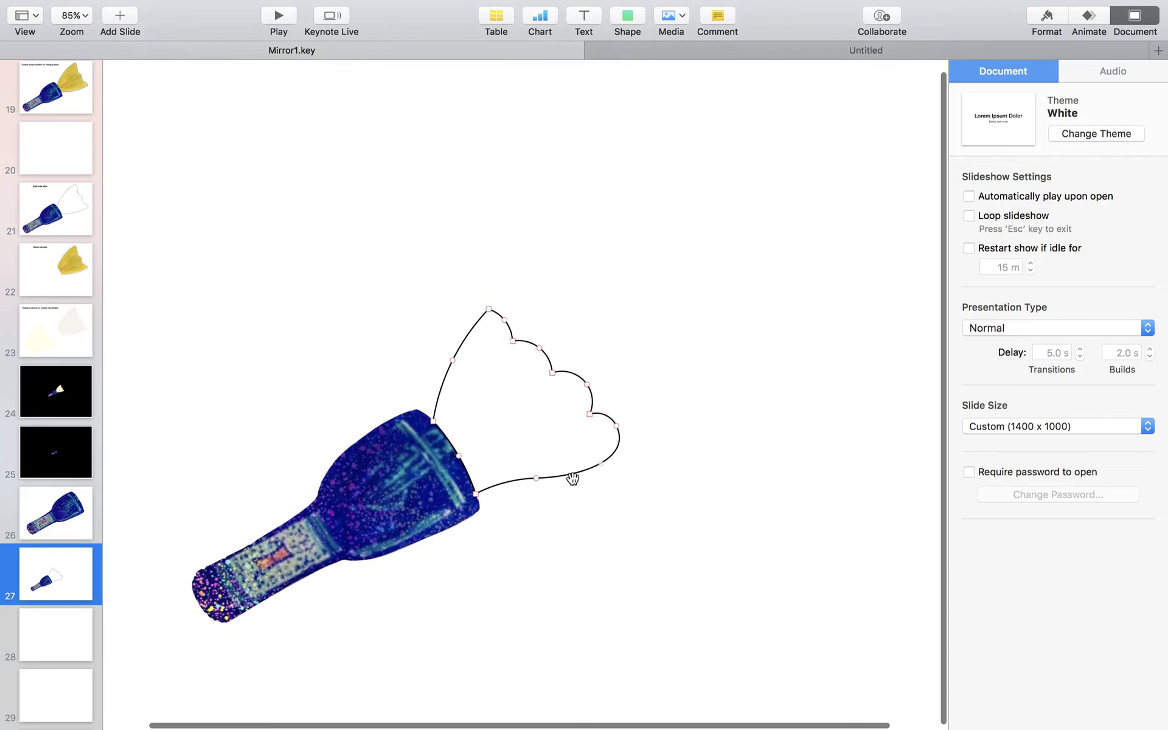
click(476, 494)
drag(477, 494, 473, 483)
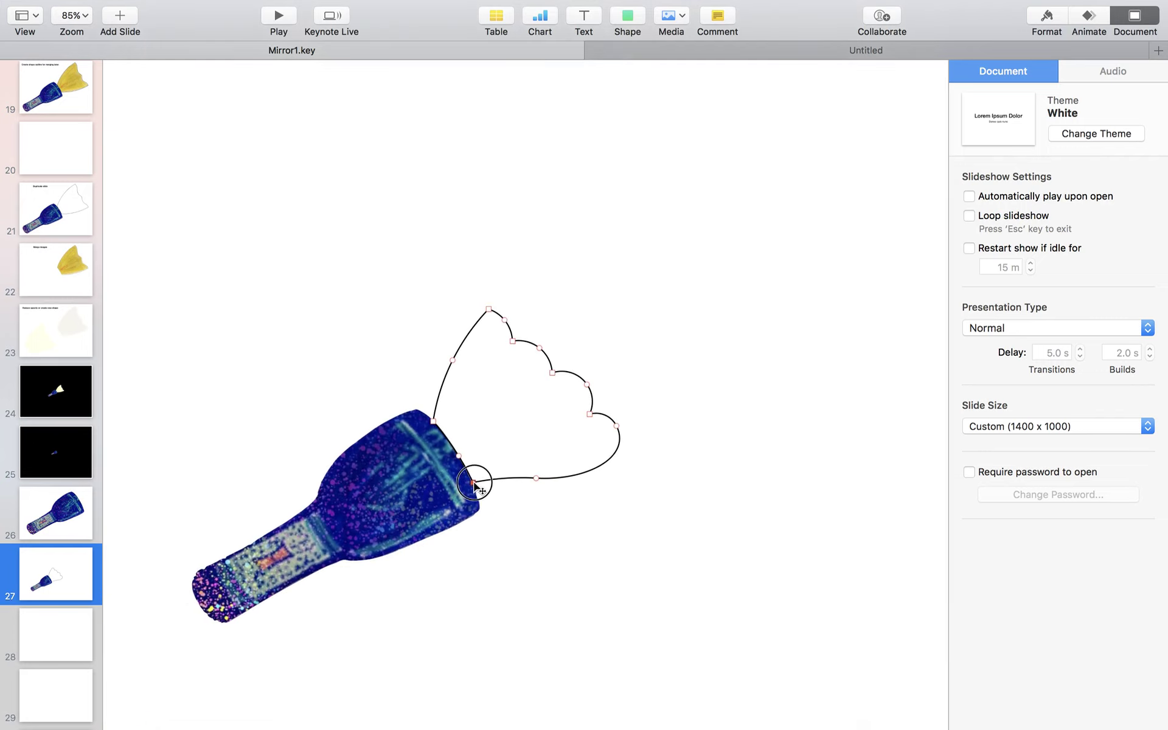
click(509, 482)
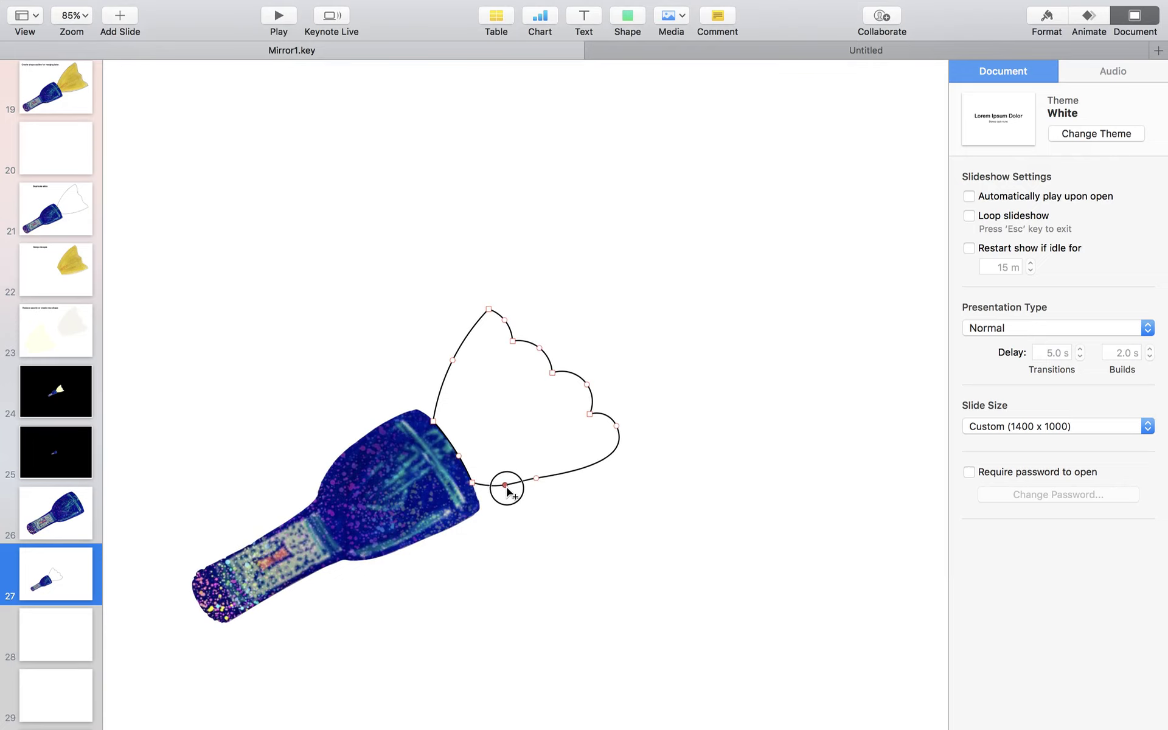
scroll(531, 491, up, 5)
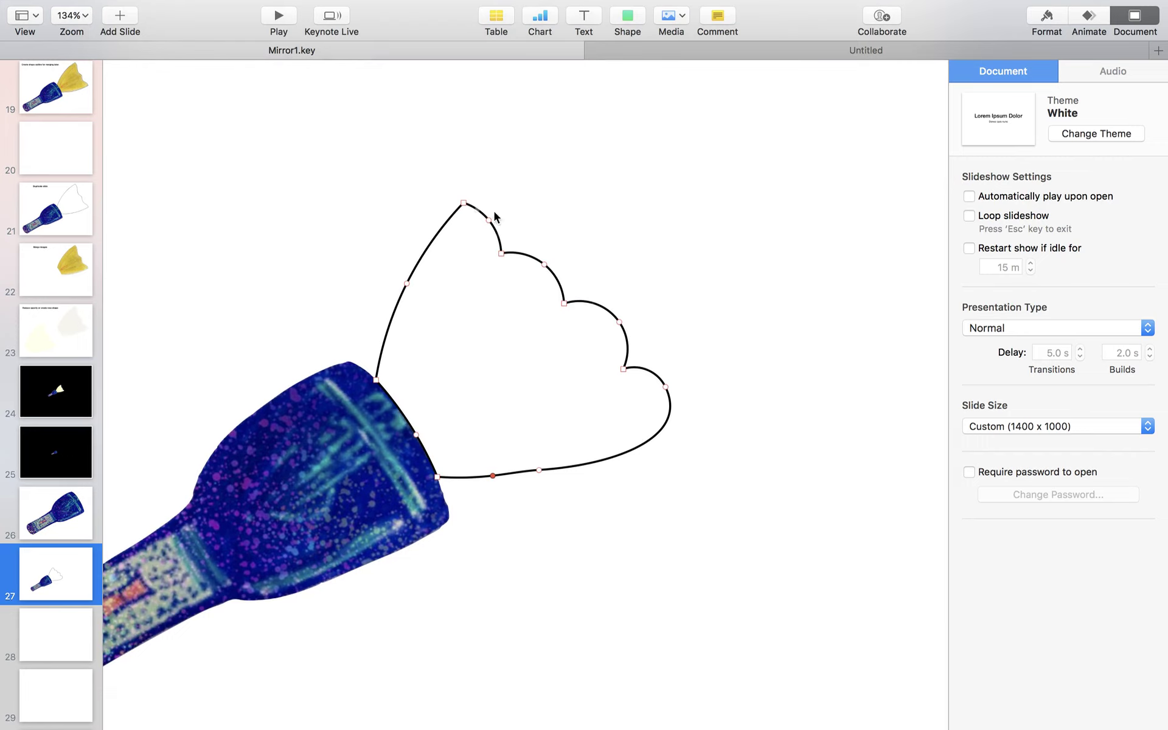
Remove the beam's topmost corner point so the tip becomes a rounded scallop
double_click(464, 203)
click(786, 334)
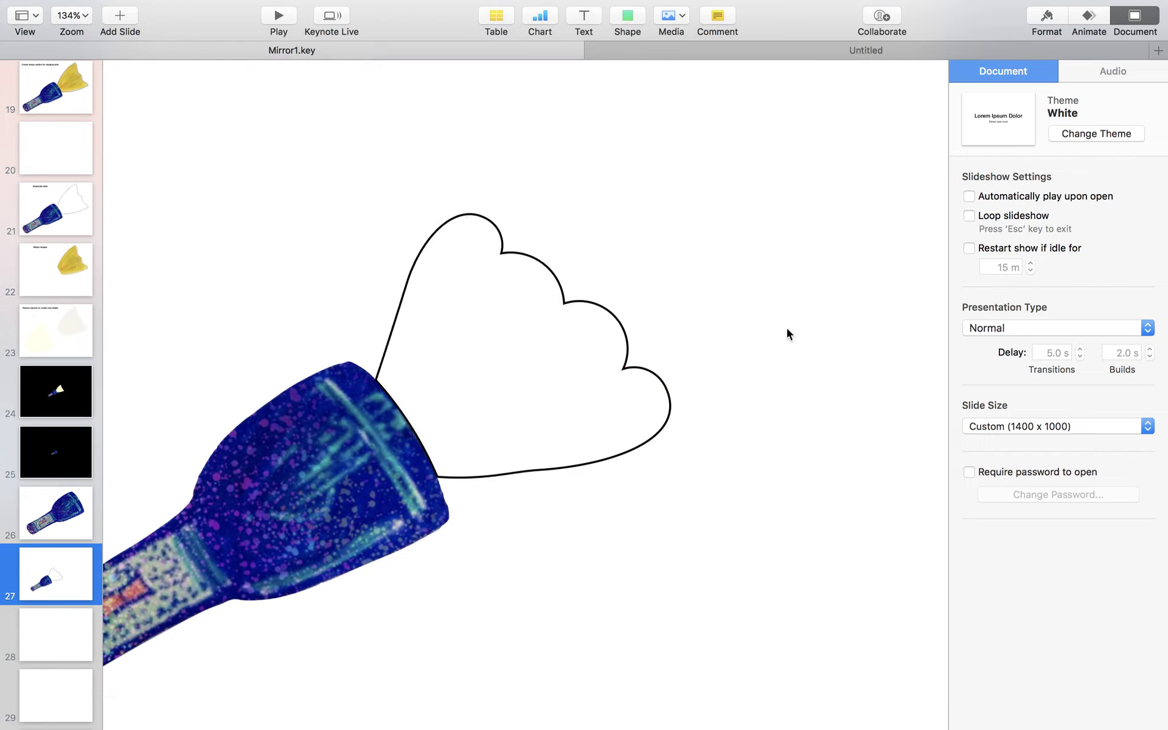
click(502, 225)
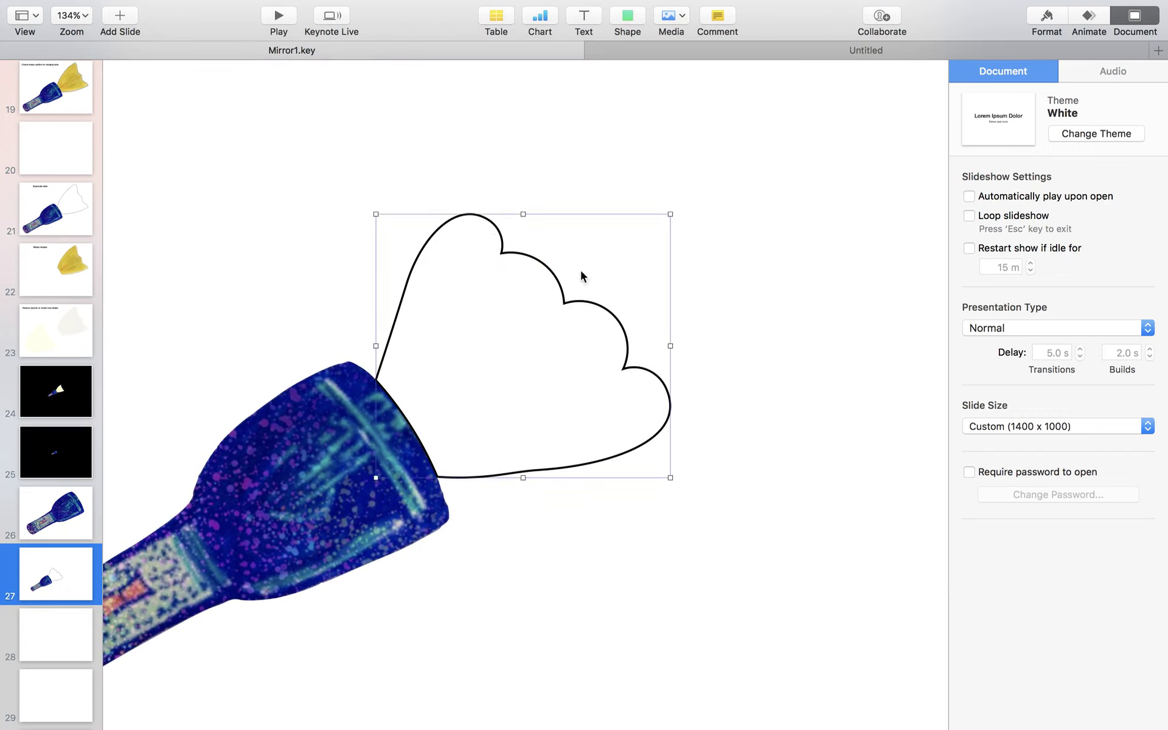
click(762, 460)
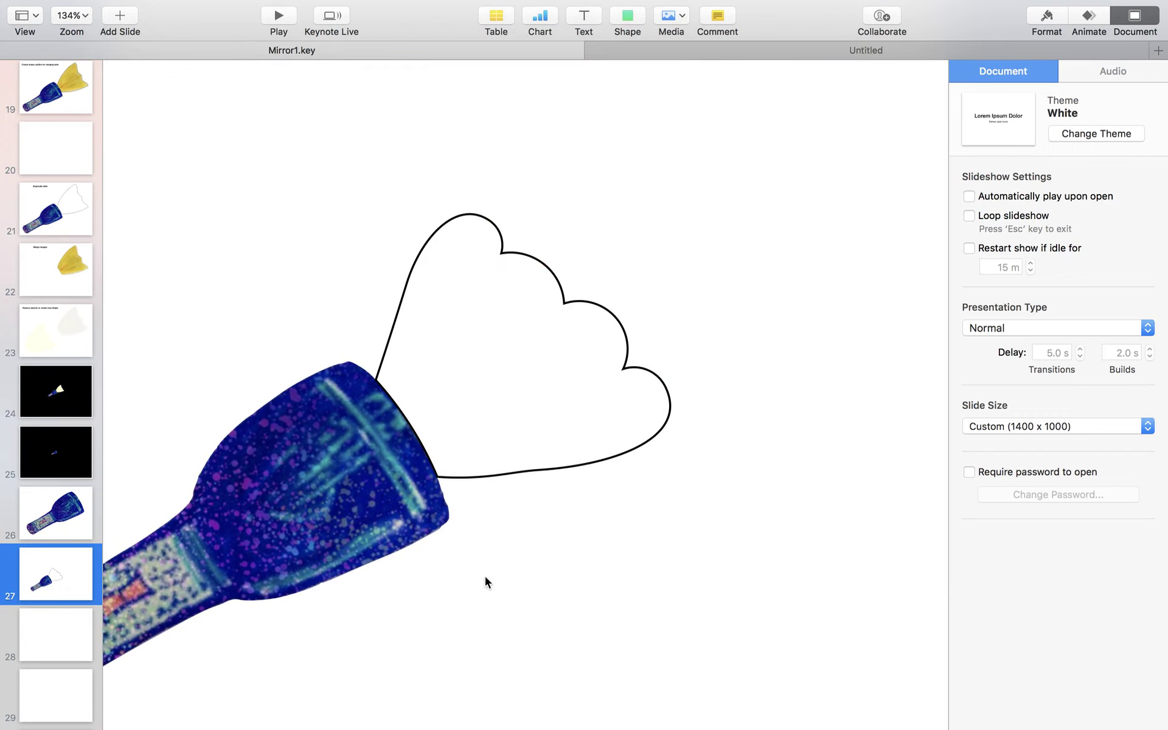
Add a curve point midway between the two existing points on the beam's lower side to smooth that edge
drag(401, 510, 357, 533)
scroll(356, 527, left, 5)
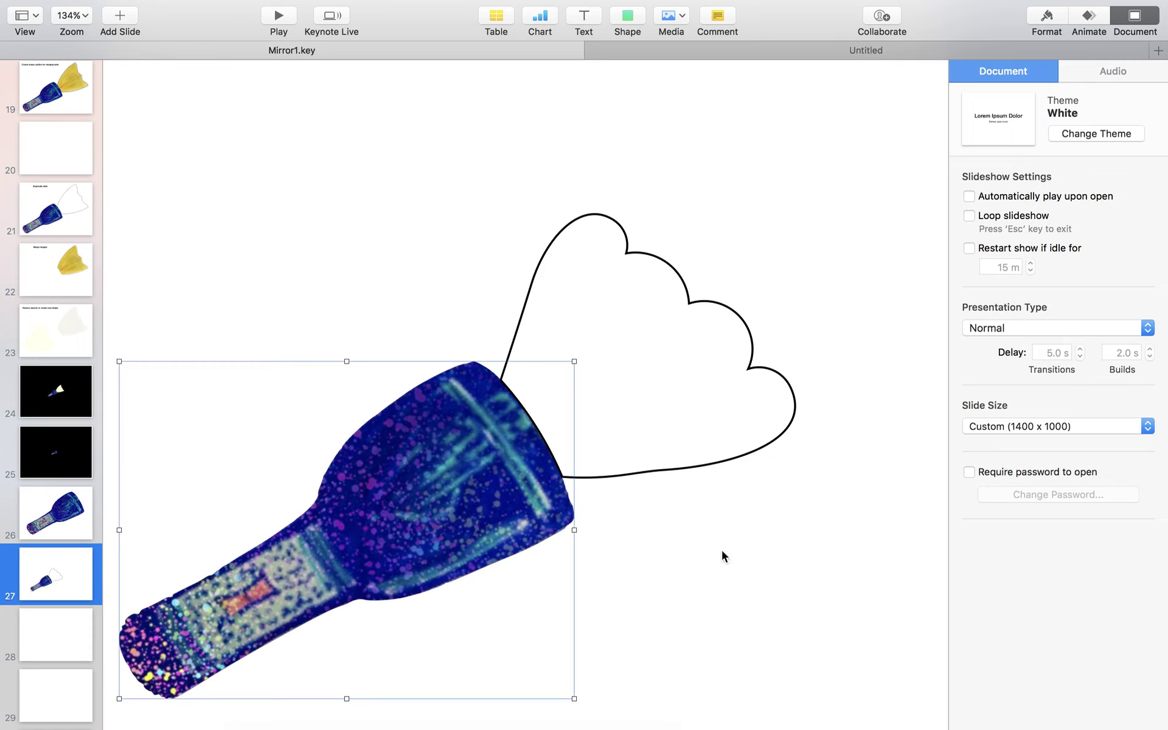
click(705, 536)
click(622, 478)
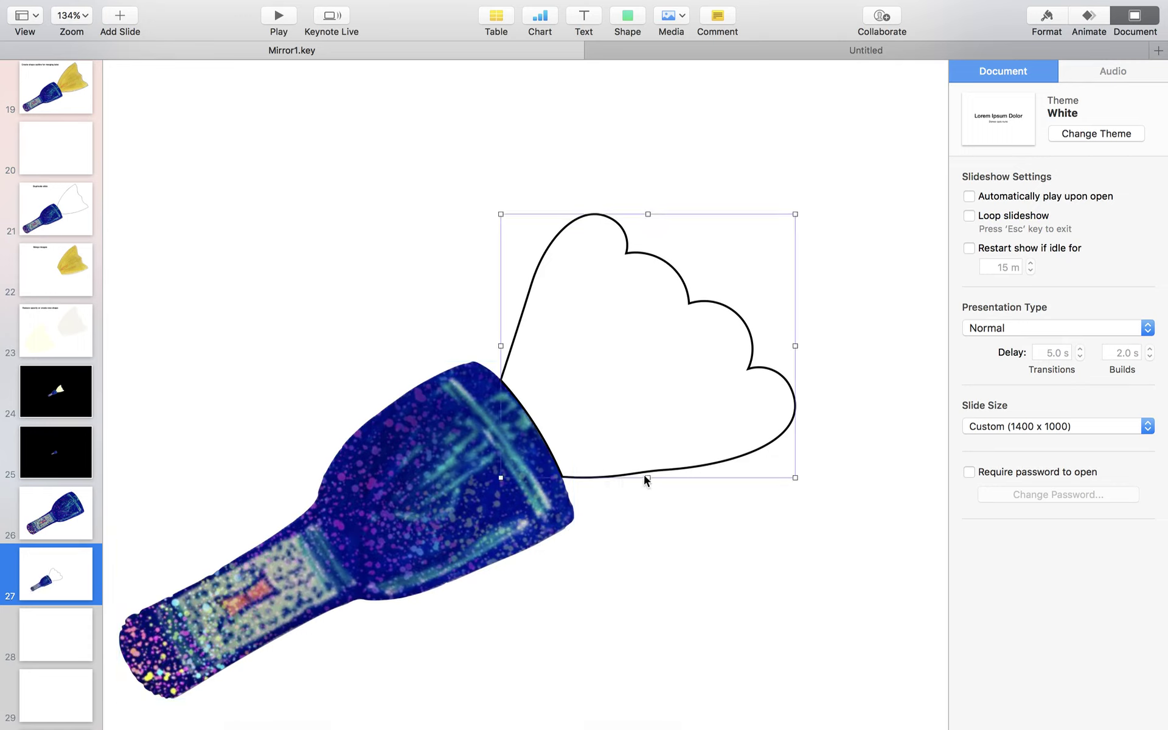
double_click(644, 475)
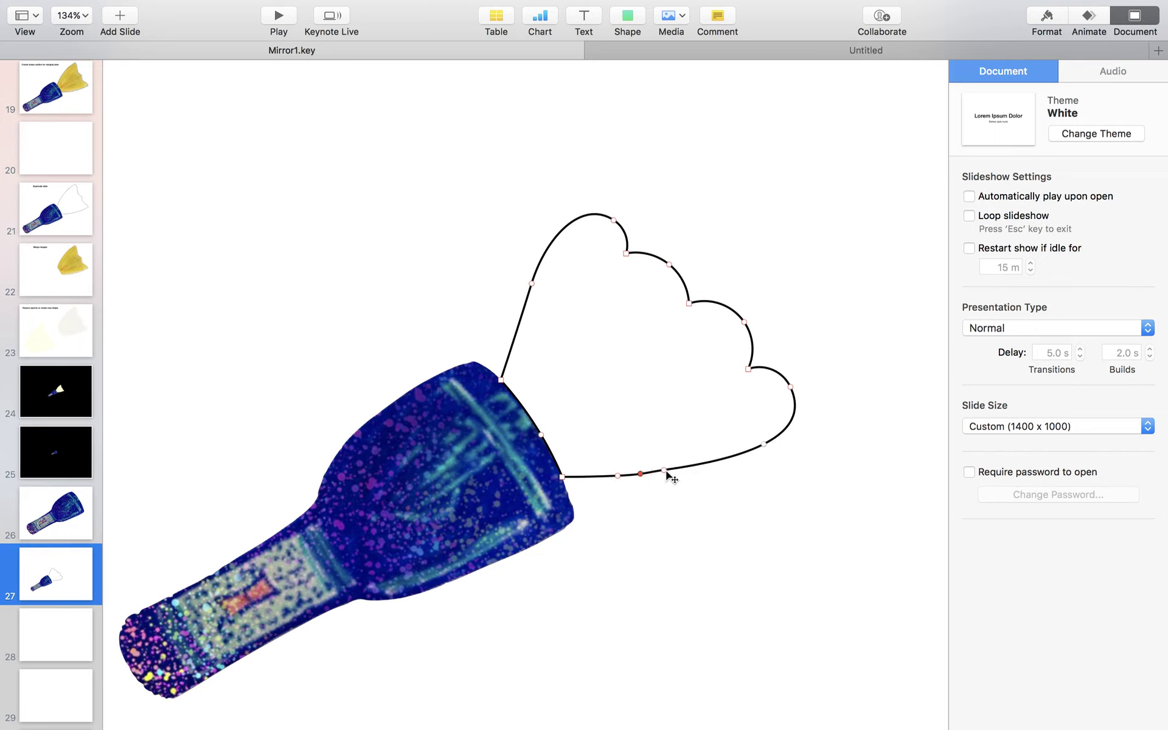
click(850, 497)
Fill the beam shape with the light yellow preset colour
click(1048, 19)
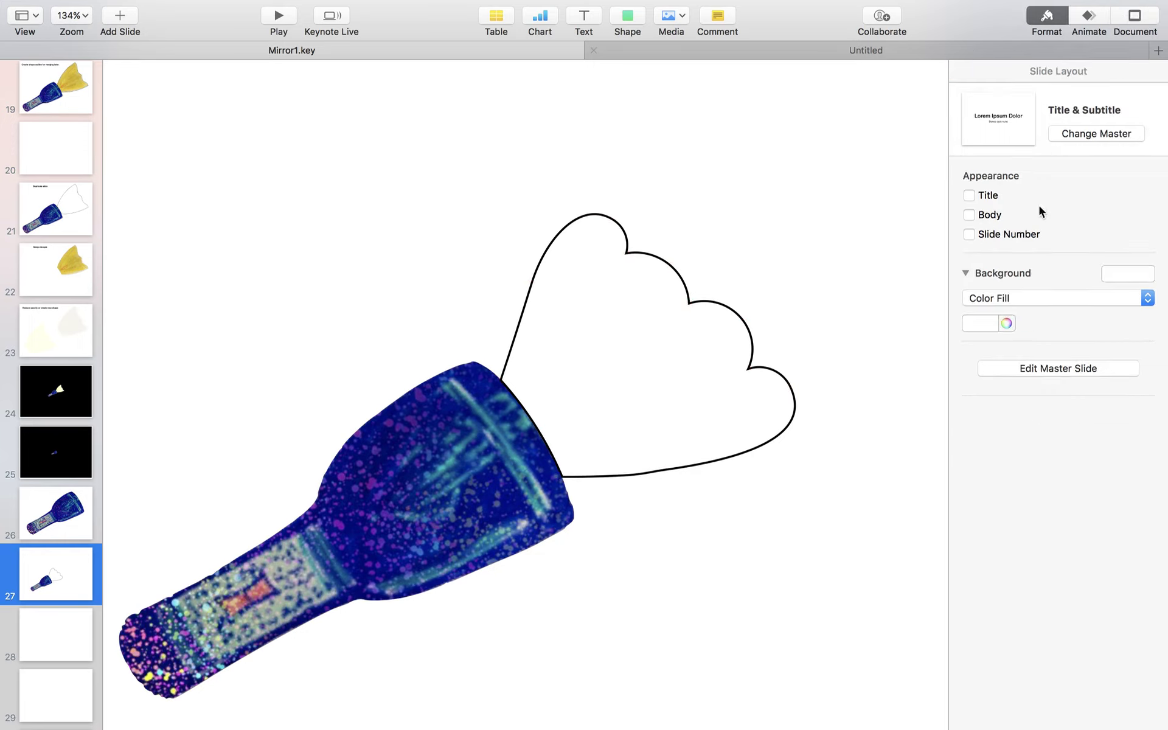
click(767, 439)
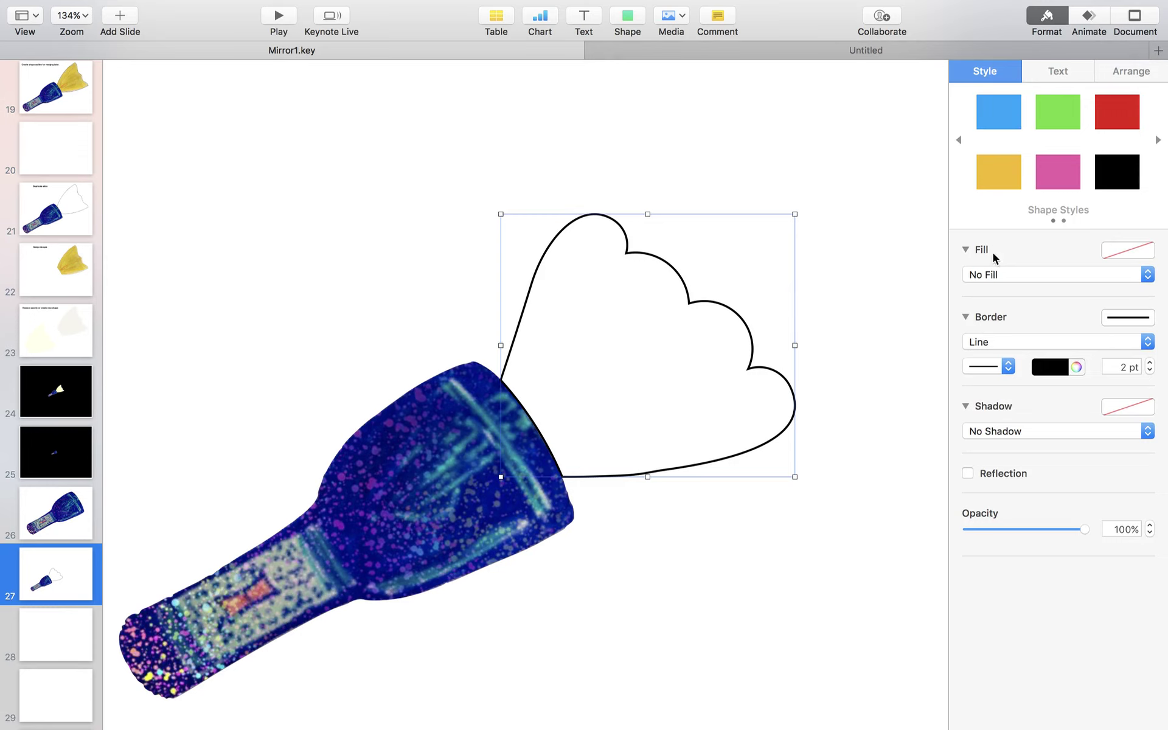
click(1121, 250)
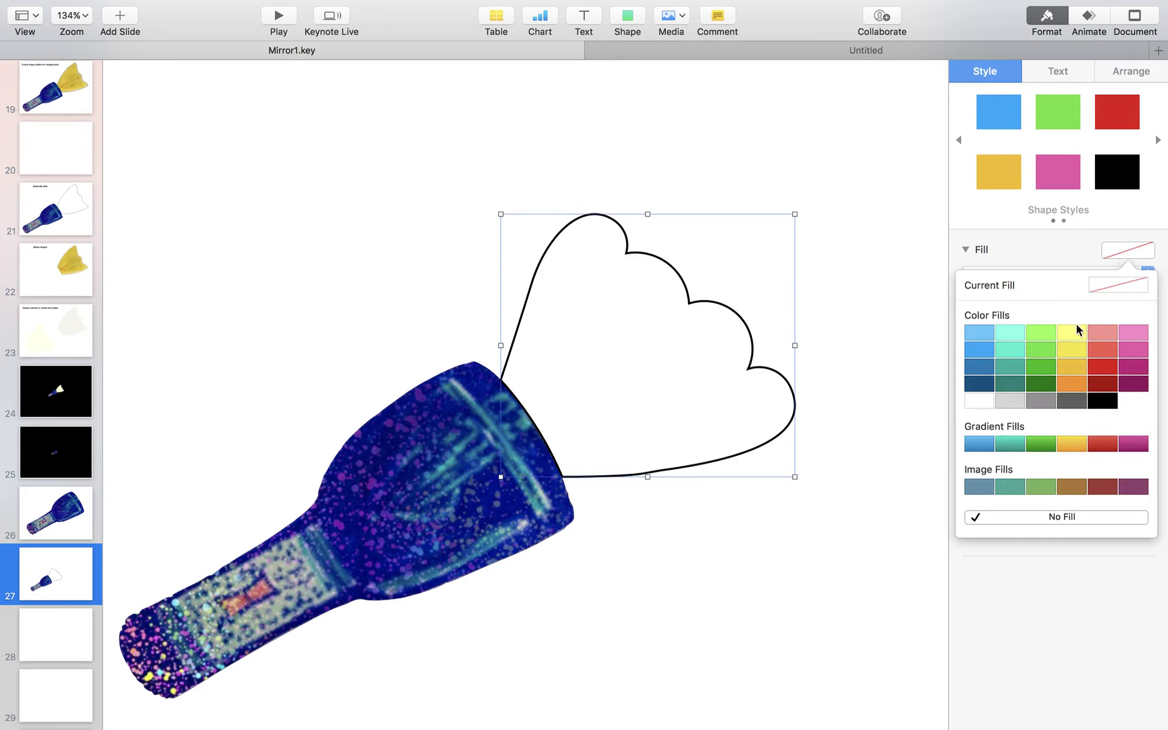
click(1077, 327)
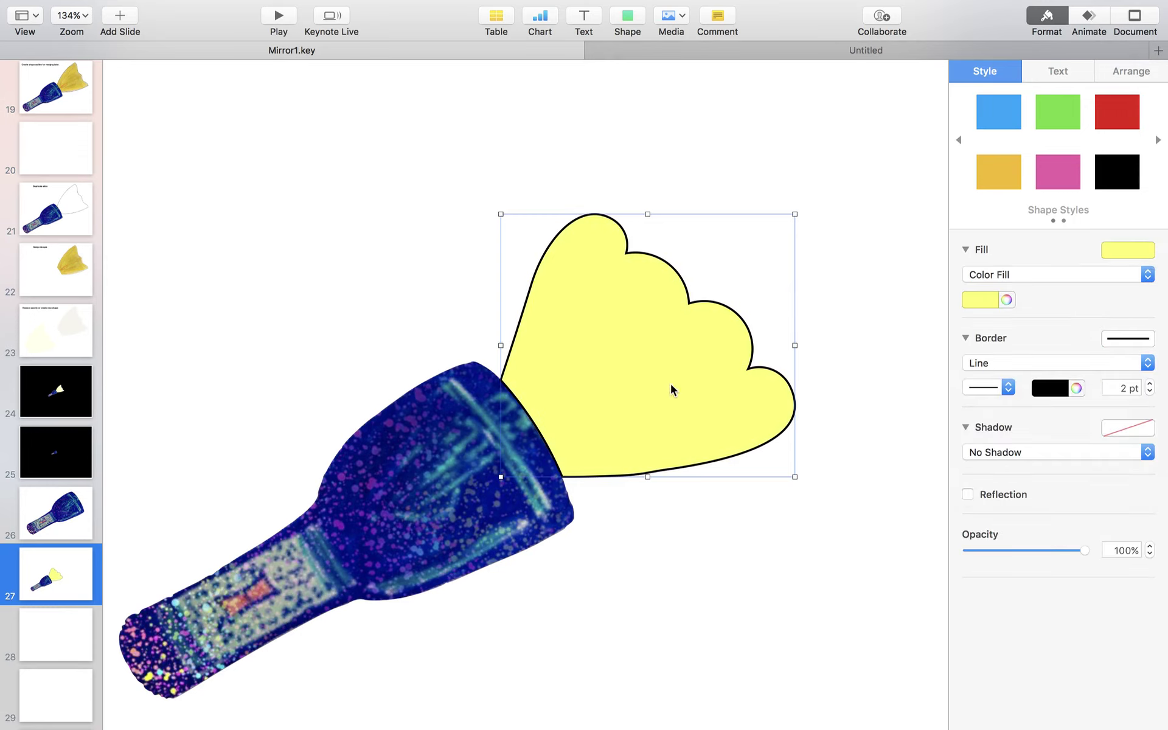
Deepen the beam's fill to a golden yellow with the colour wheel at full brightness
click(1009, 301)
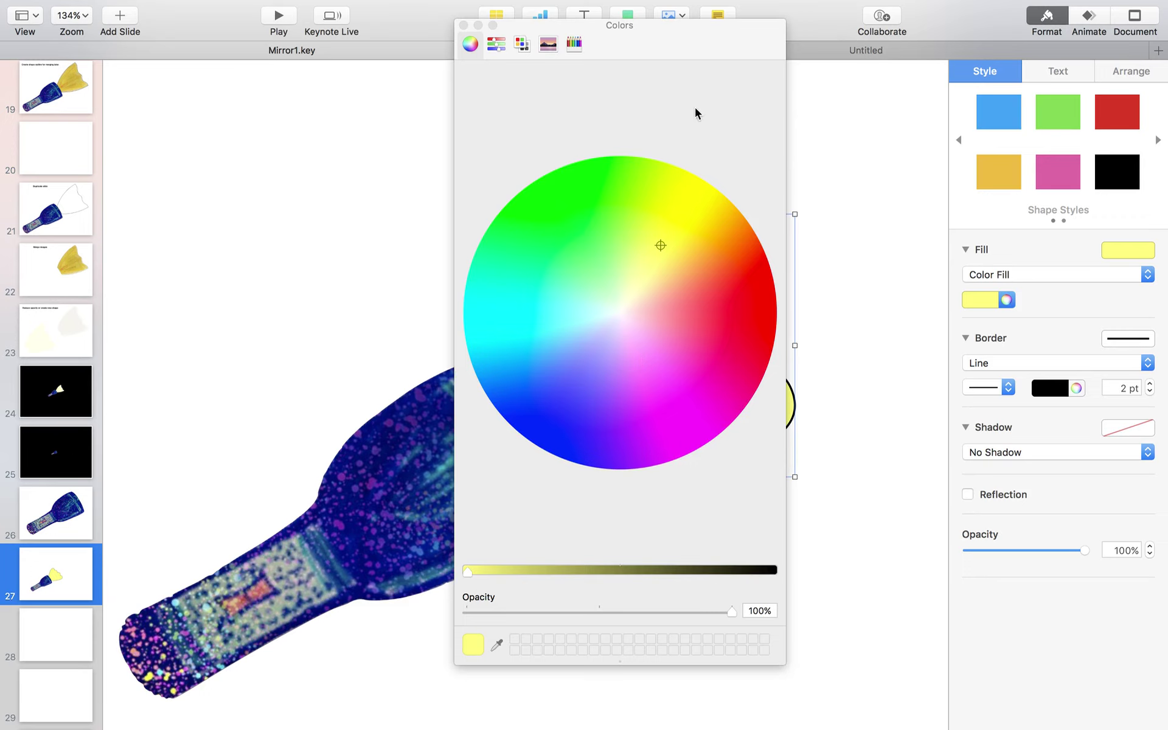
drag(741, 43, 395, 42)
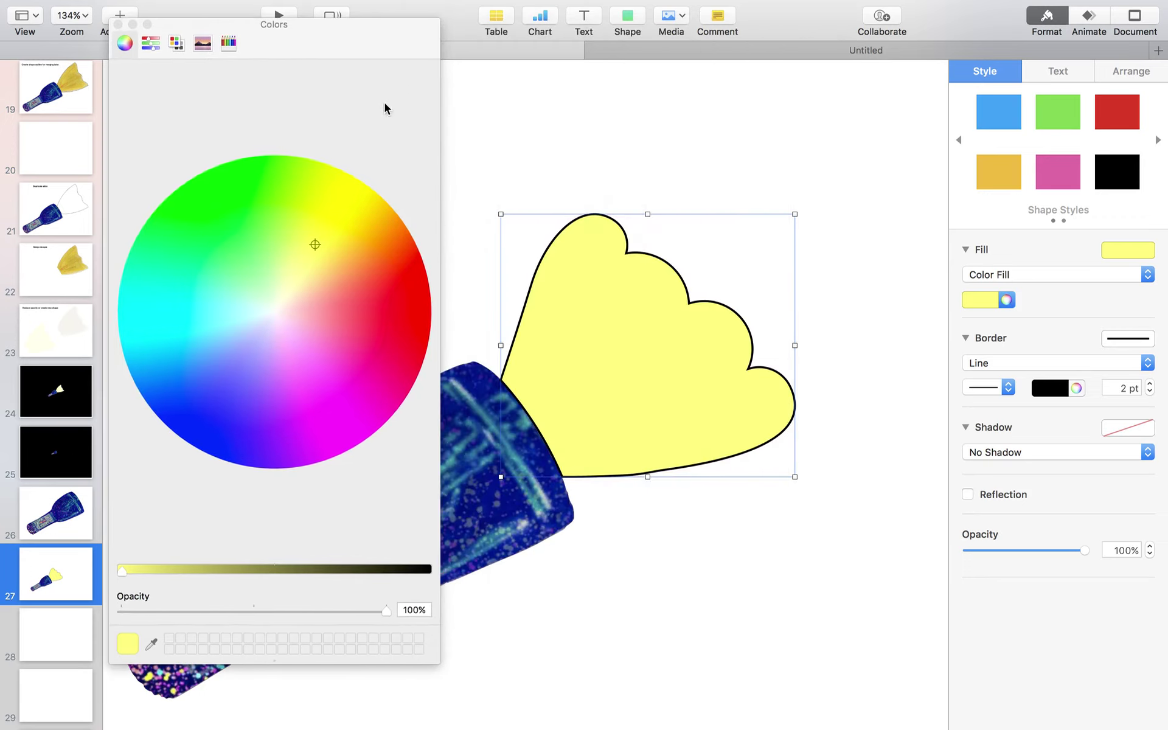
drag(320, 250, 354, 226)
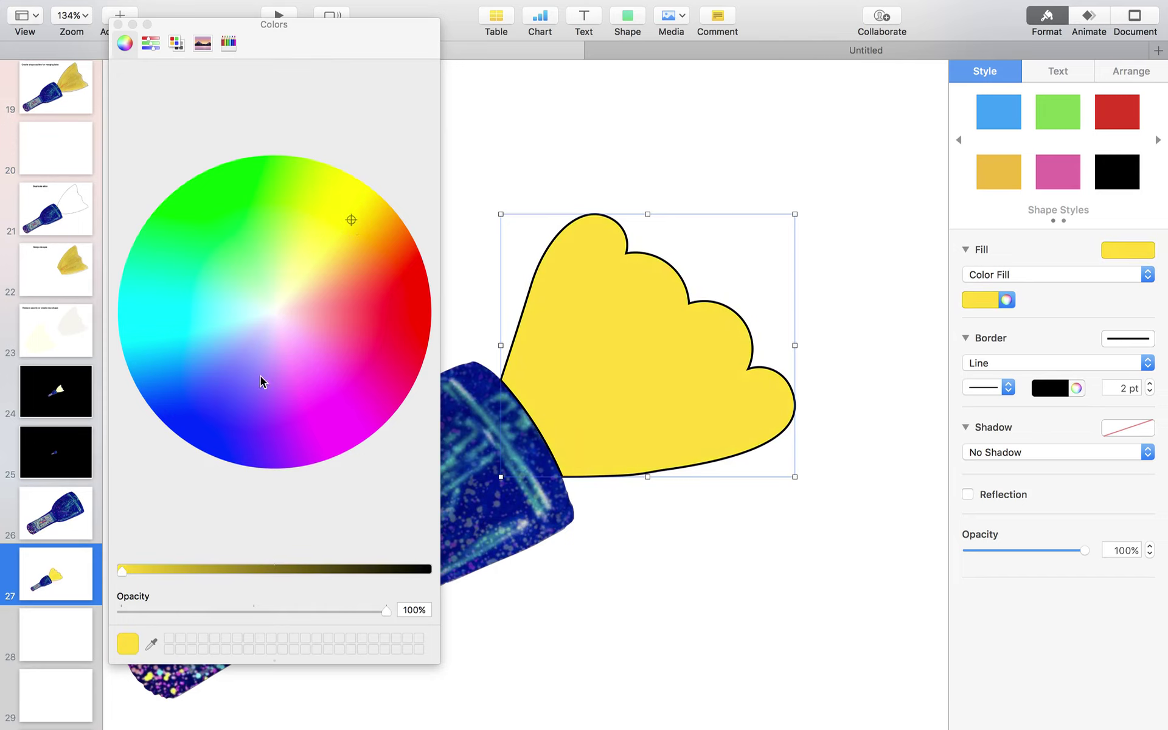
mouse_move(123, 576)
mouse_down()
mouse_move(367, 576)
mouse_move(117, 563)
mouse_up()
click(118, 23)
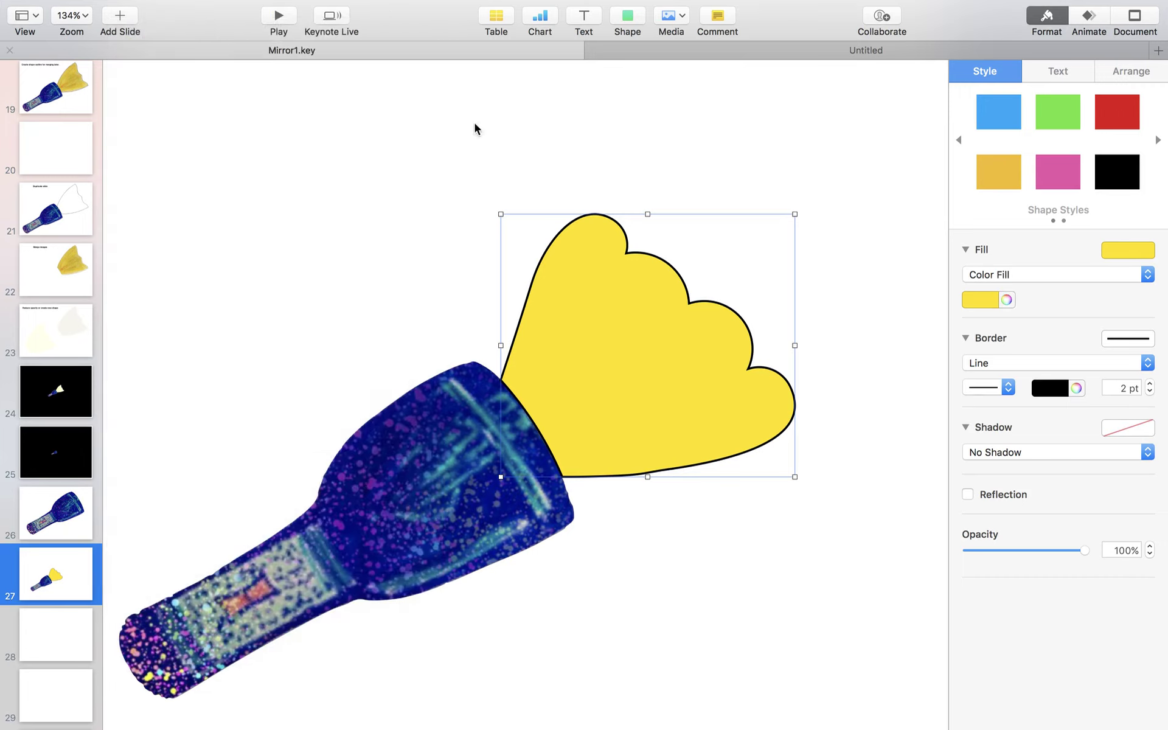
click(543, 117)
Set the beam shape to No Border
click(625, 247)
click(1119, 341)
click(1077, 472)
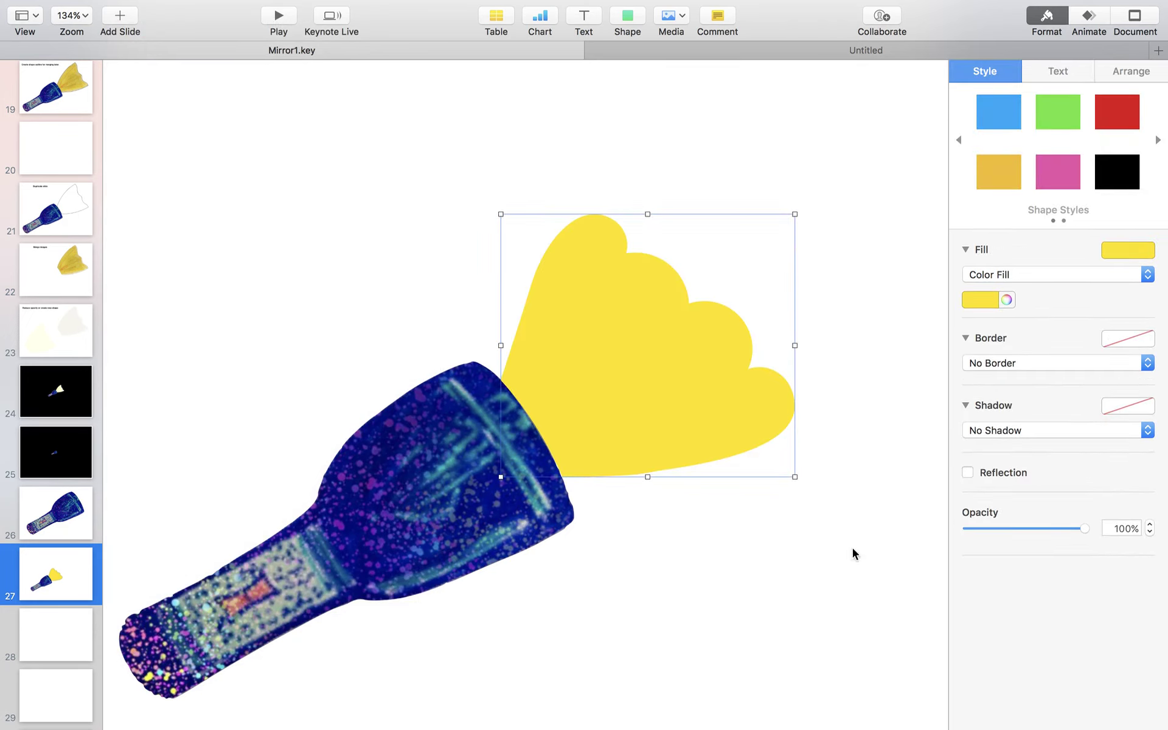
click(782, 579)
Apply the medium-weight solid black border preset to the beam shape
click(750, 451)
click(1124, 340)
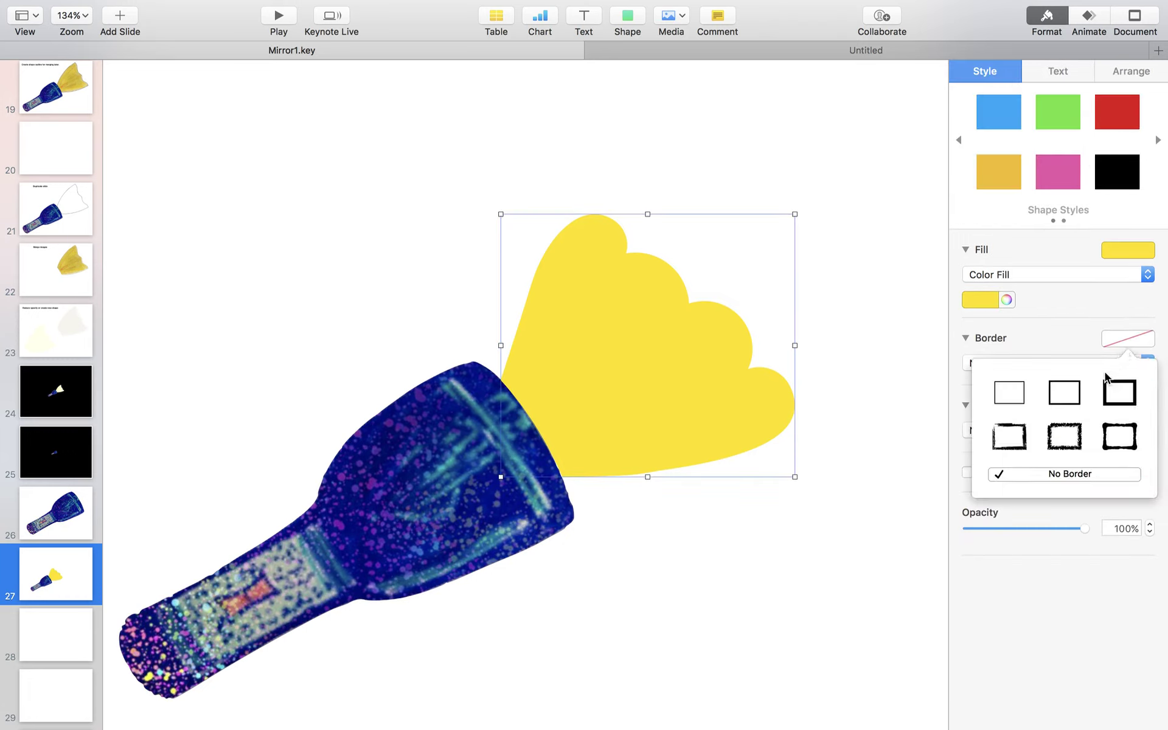
click(1069, 393)
click(903, 429)
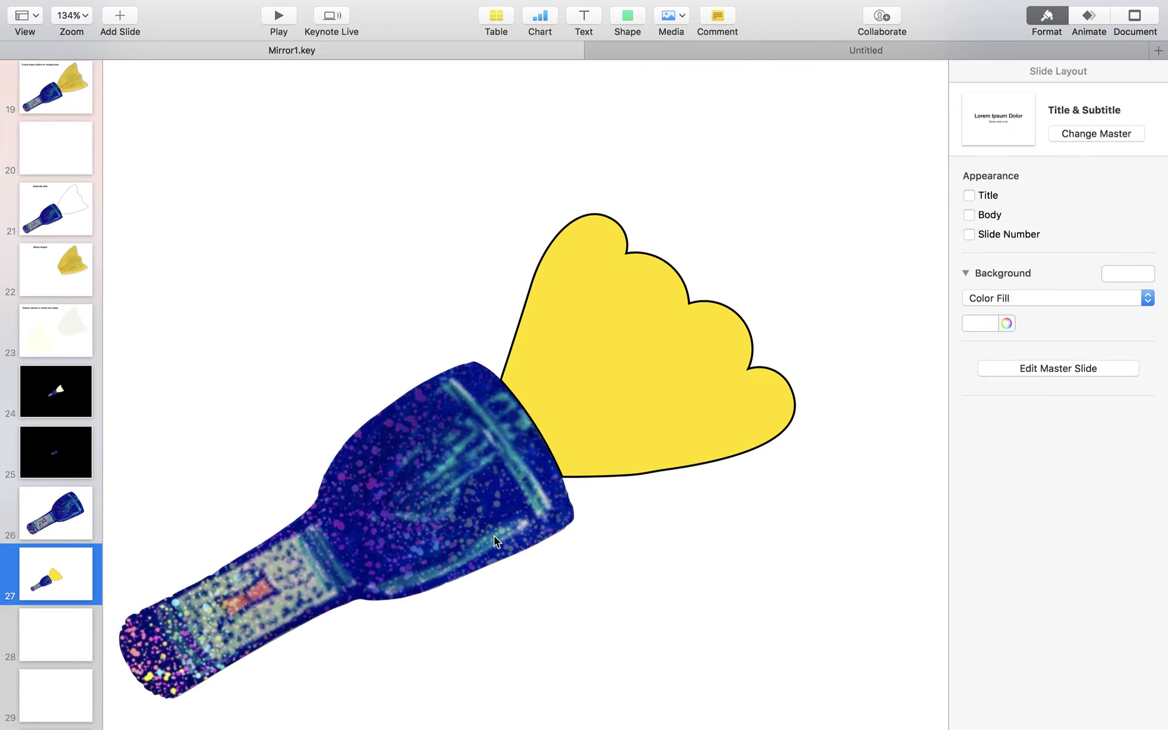
Duplicate slide 27, which holds the flashlight and the yellow beam
click(37, 587)
key(super+d)
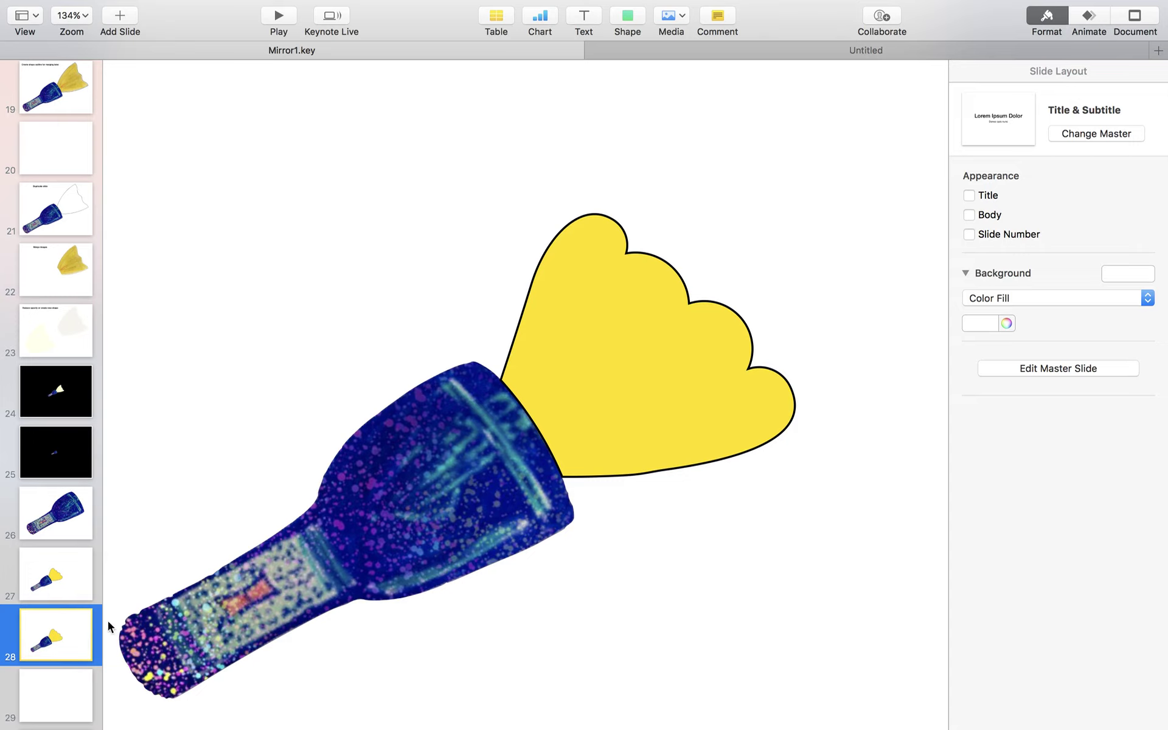
scroll(700, 485, down, 5)
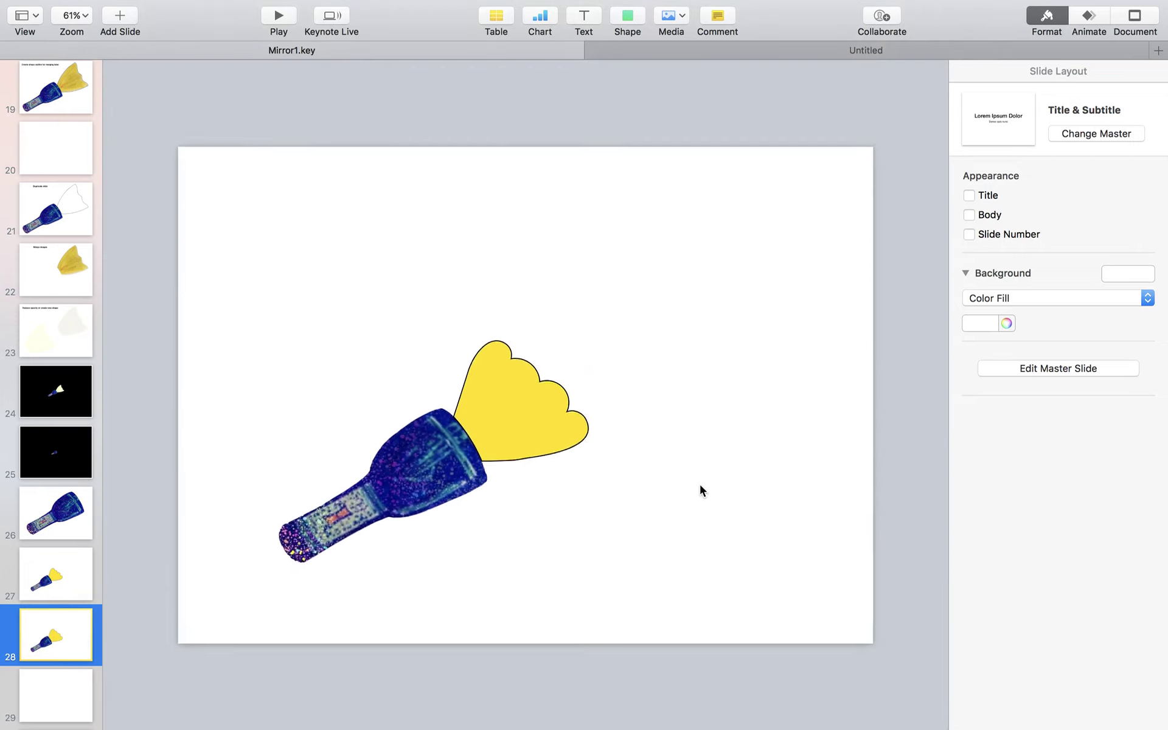
Group the flashlight and beam on slide 28, size the group to about 634 × 455 pt and move it near the slide's centre
drag(736, 514, 322, 342)
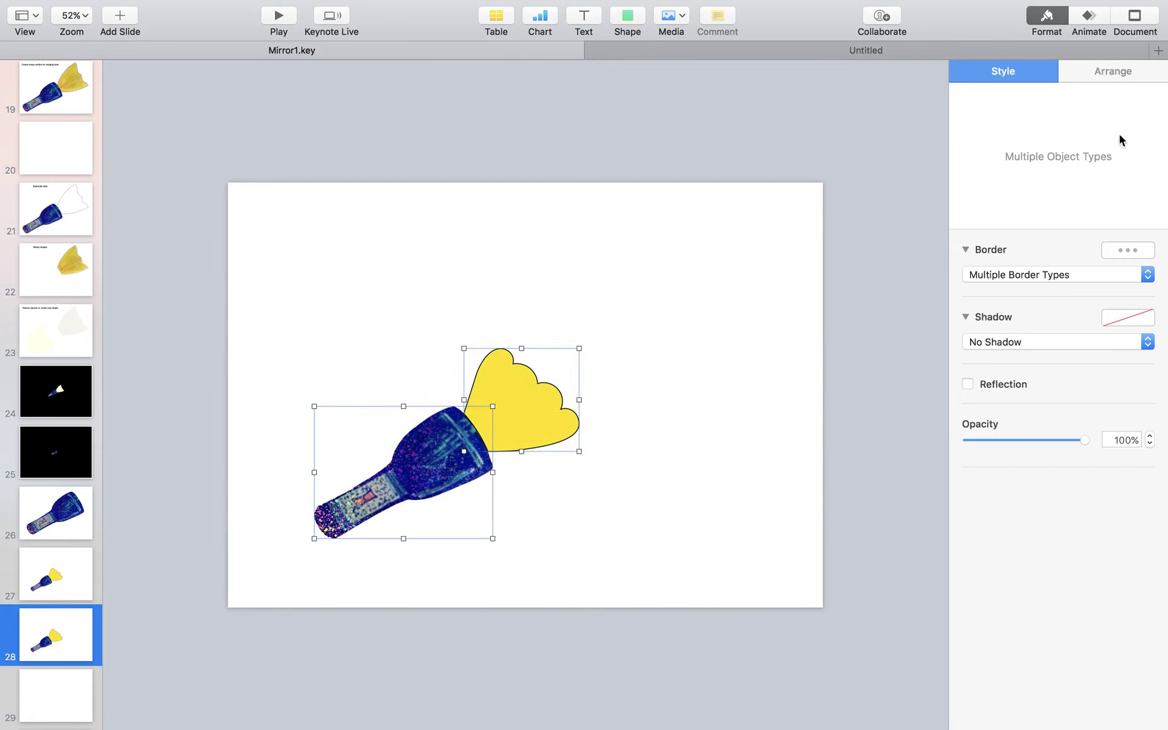
click(1109, 72)
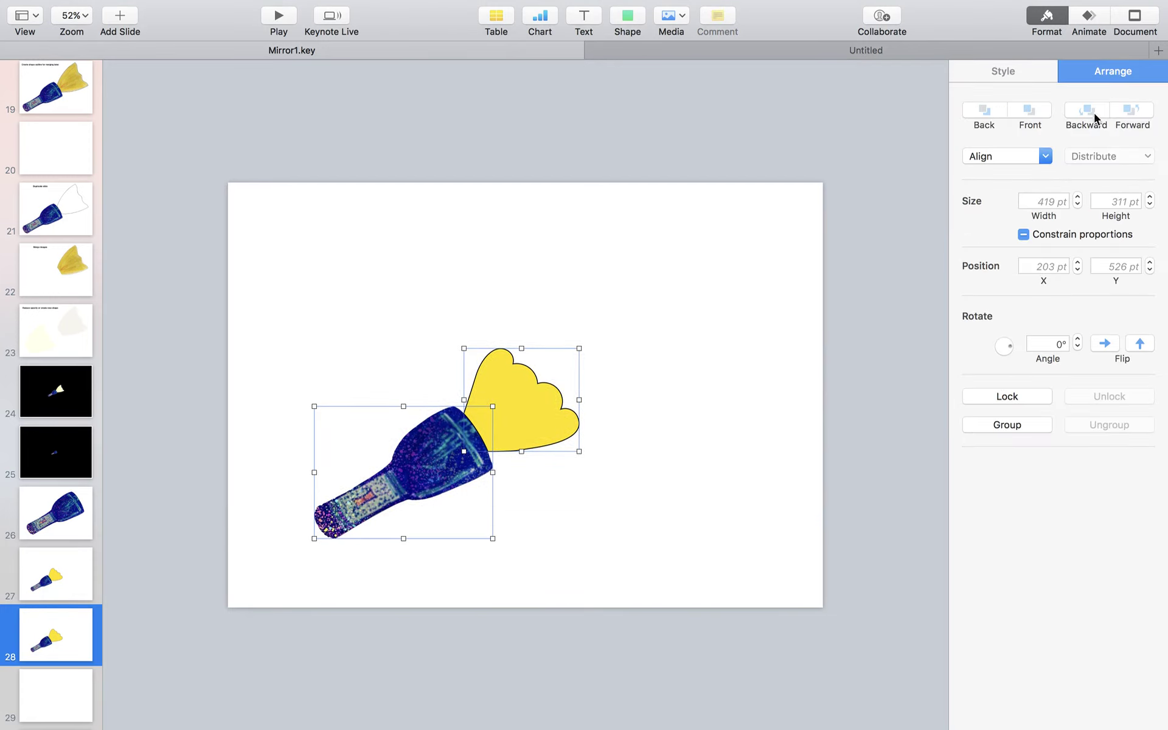
click(987, 425)
mouse_move(580, 348)
mouse_down()
mouse_move(389, 428)
mouse_move(660, 294)
mouse_move(355, 487)
mouse_move(597, 363)
mouse_move(585, 345)
mouse_up()
drag(531, 436, 586, 398)
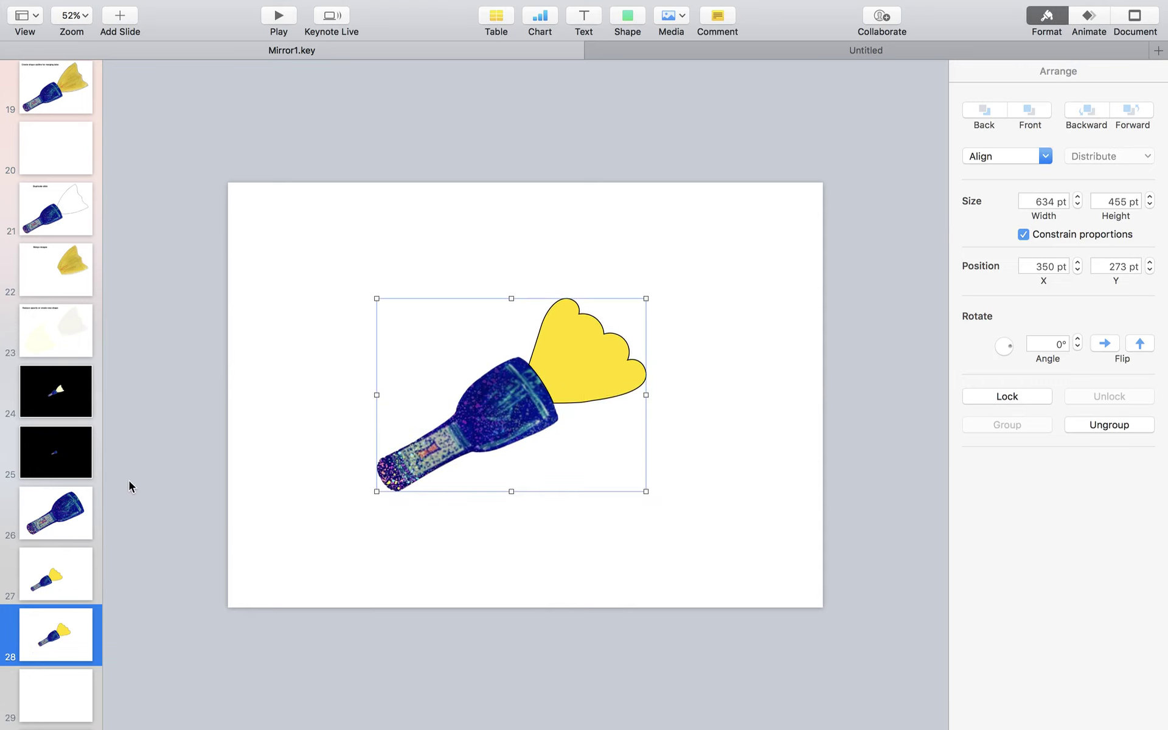
Compare with the small flashlights on slides 24 and 25, and shrink slide 28's centred group to about 232 × 166 pt
click(76, 475)
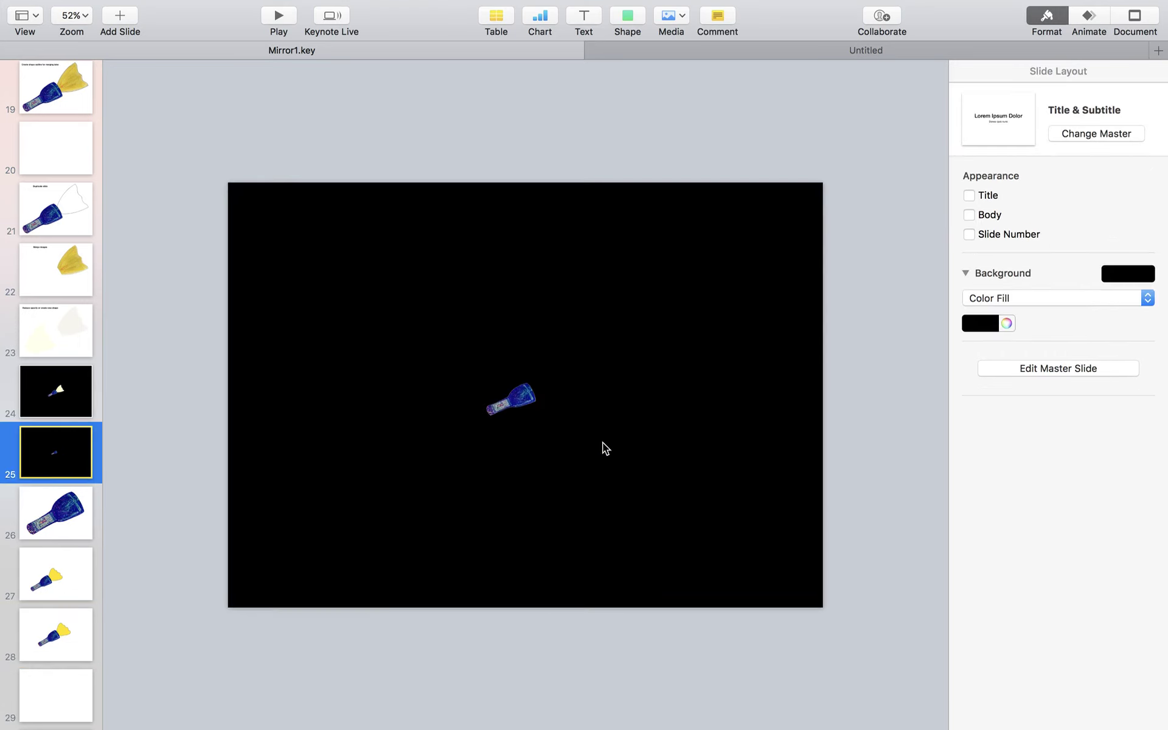
click(55, 393)
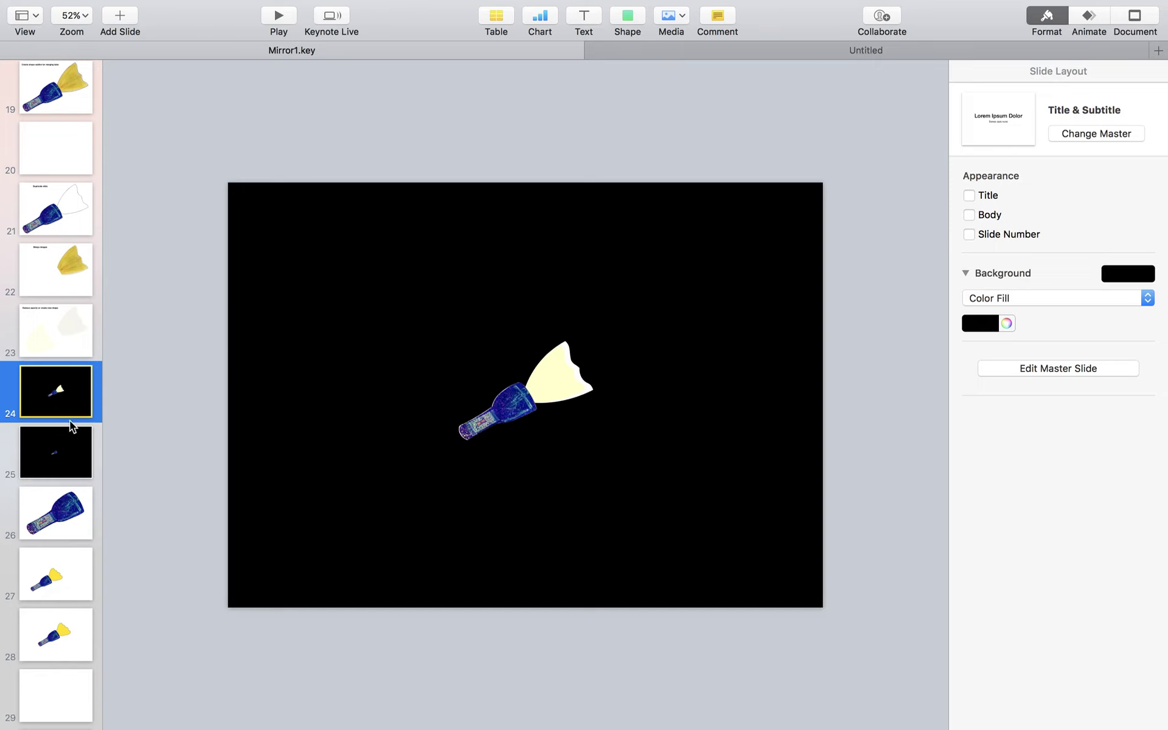
click(64, 454)
click(66, 635)
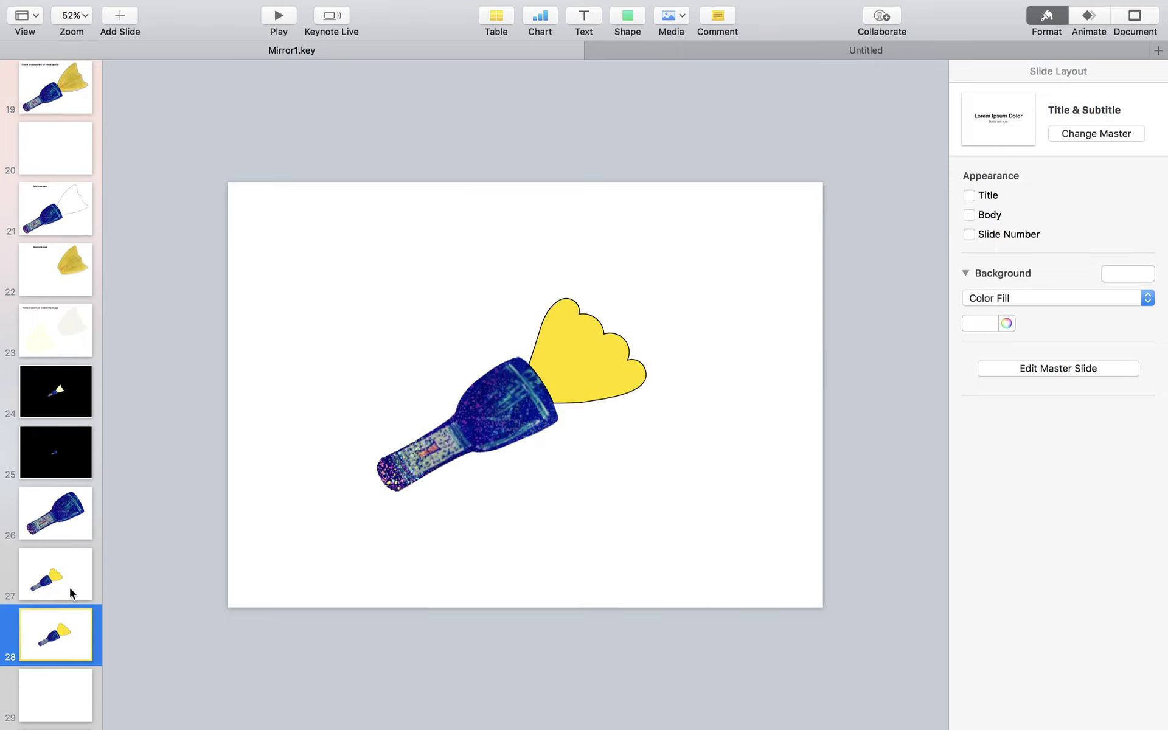
drag(595, 365, 585, 381)
drag(646, 299, 536, 388)
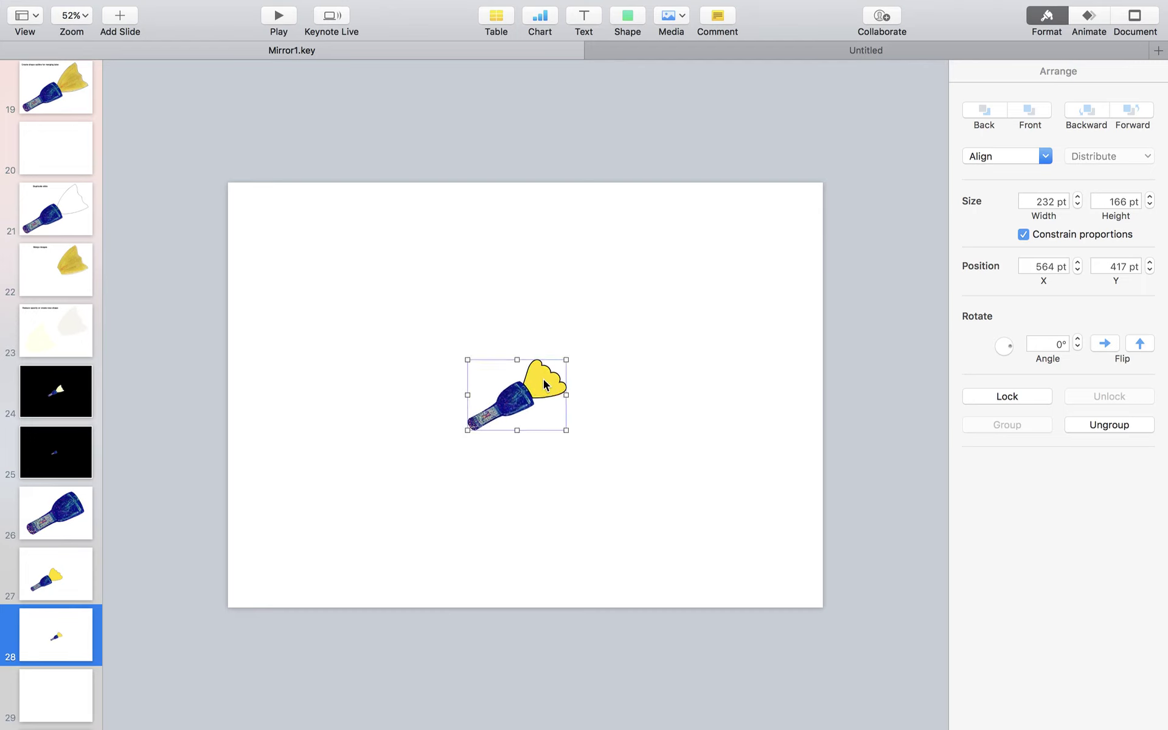
click(580, 398)
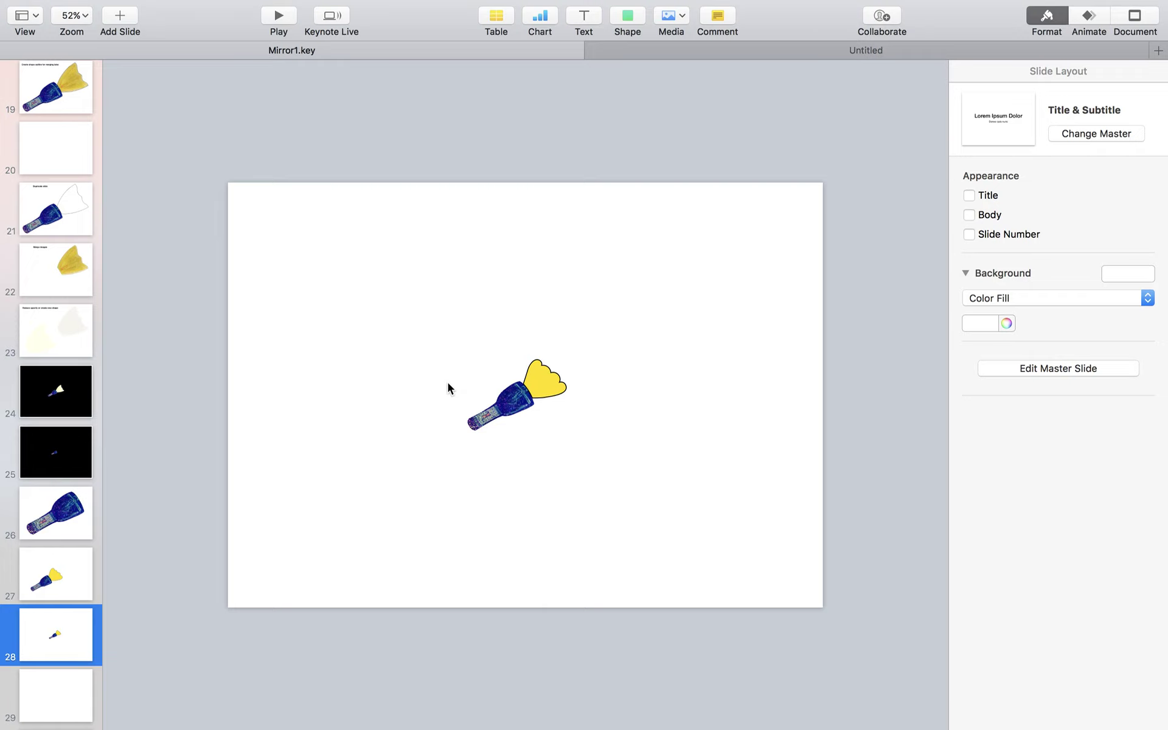
Add a square shape to slide 28 and stretch it over the whole slide, about 1404 × 1000 pt
scroll(448, 381, up, 2)
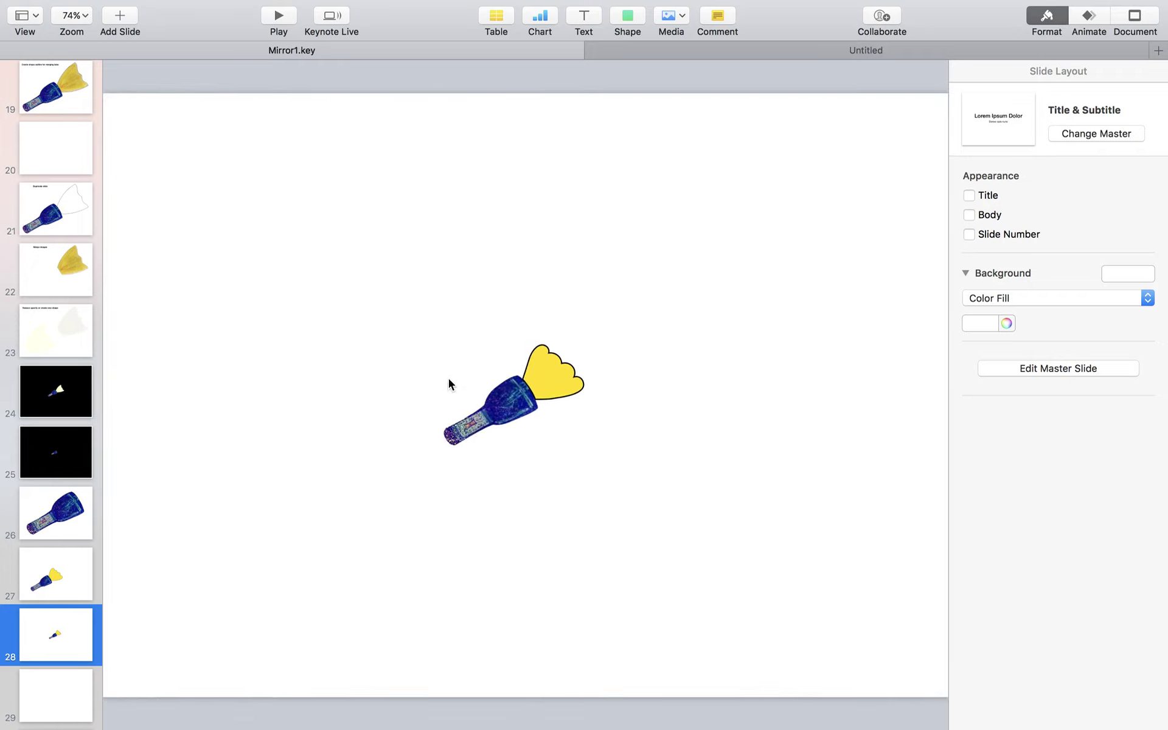
scroll(449, 379, down, 2)
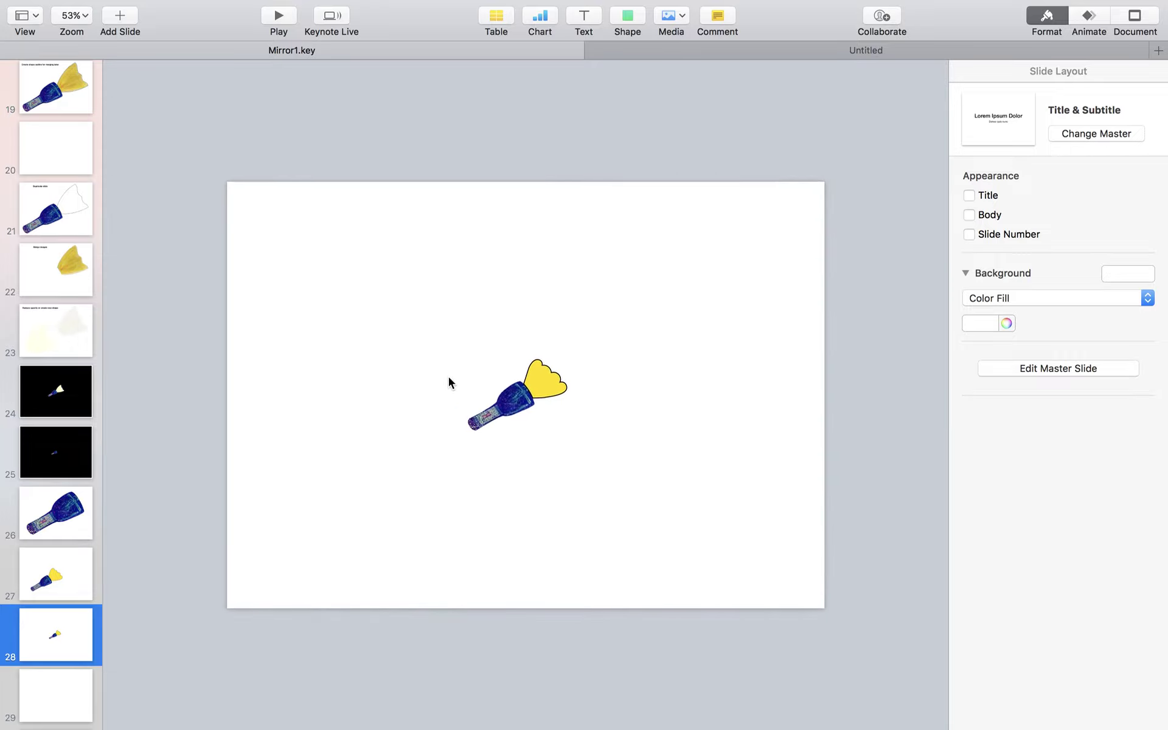
click(628, 20)
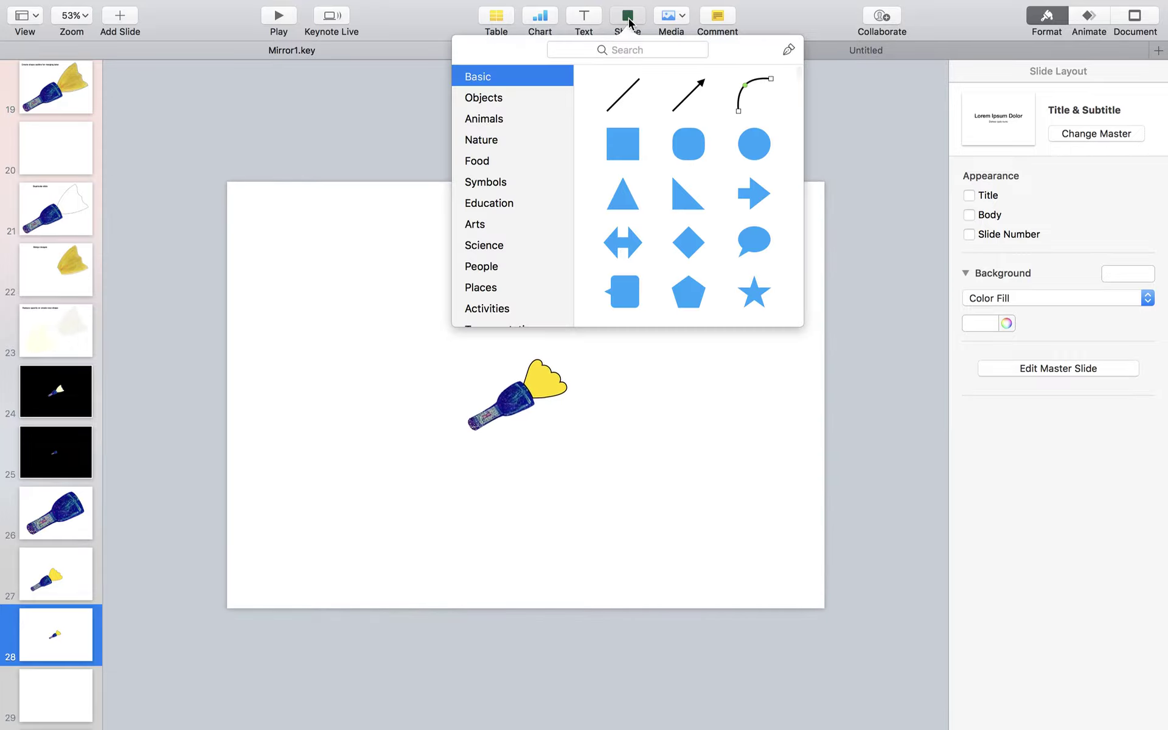
click(623, 144)
drag(522, 390, 828, 609)
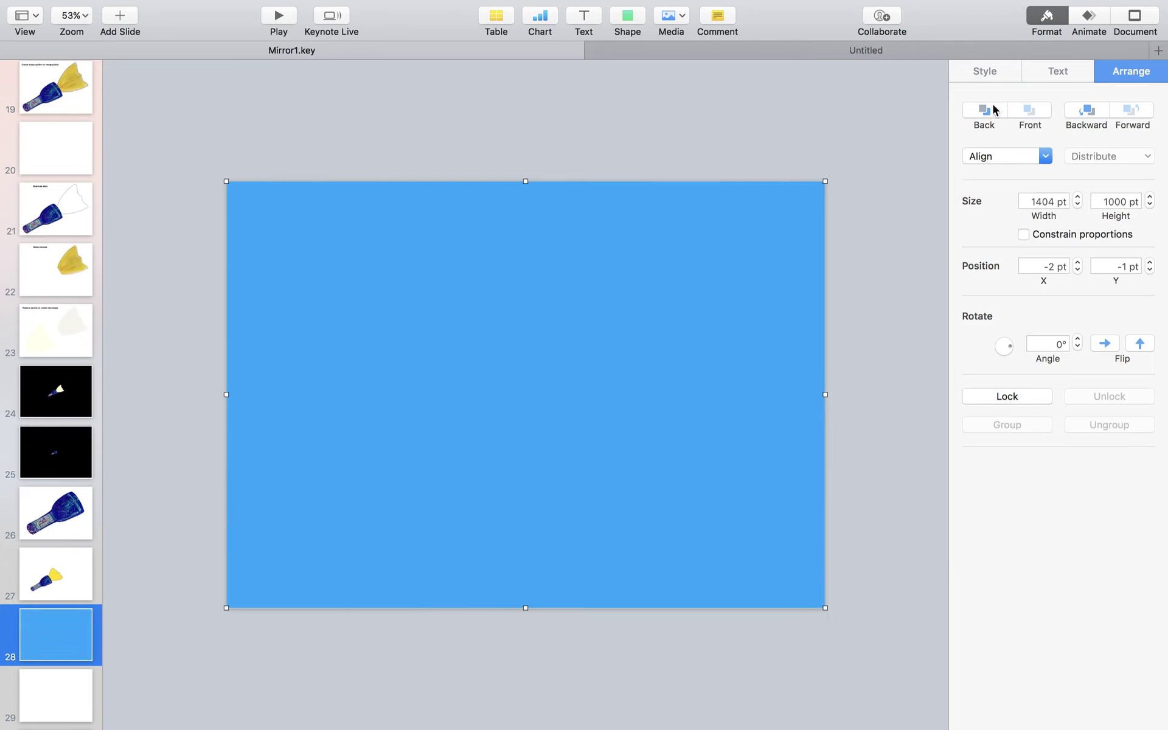
Fill the slide-covering rectangle with black and send it behind the flashlight group
click(987, 72)
click(981, 300)
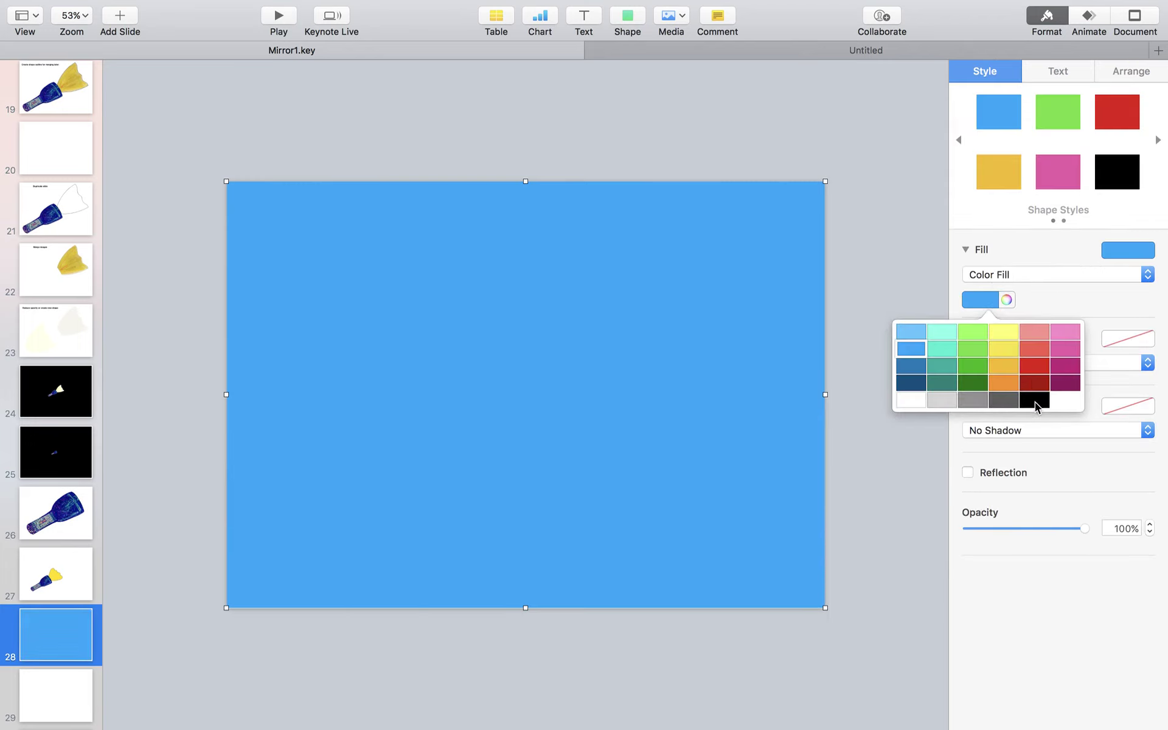
click(1036, 402)
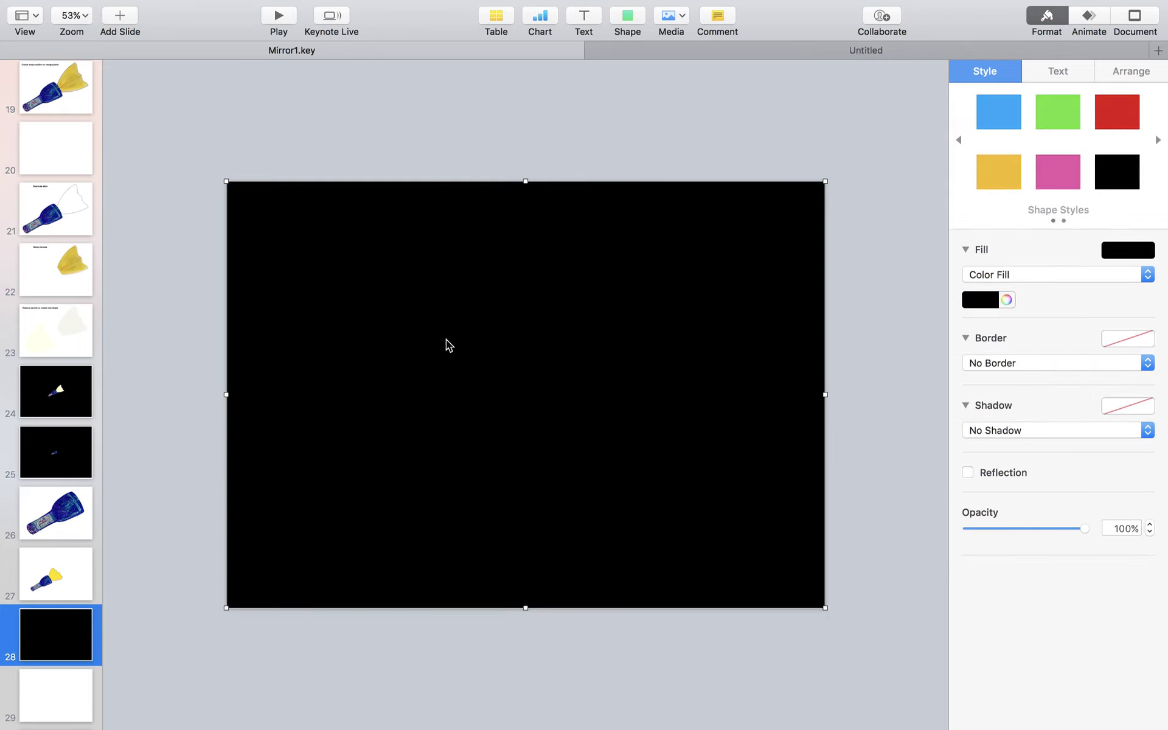
right_click(787, 387)
click(804, 403)
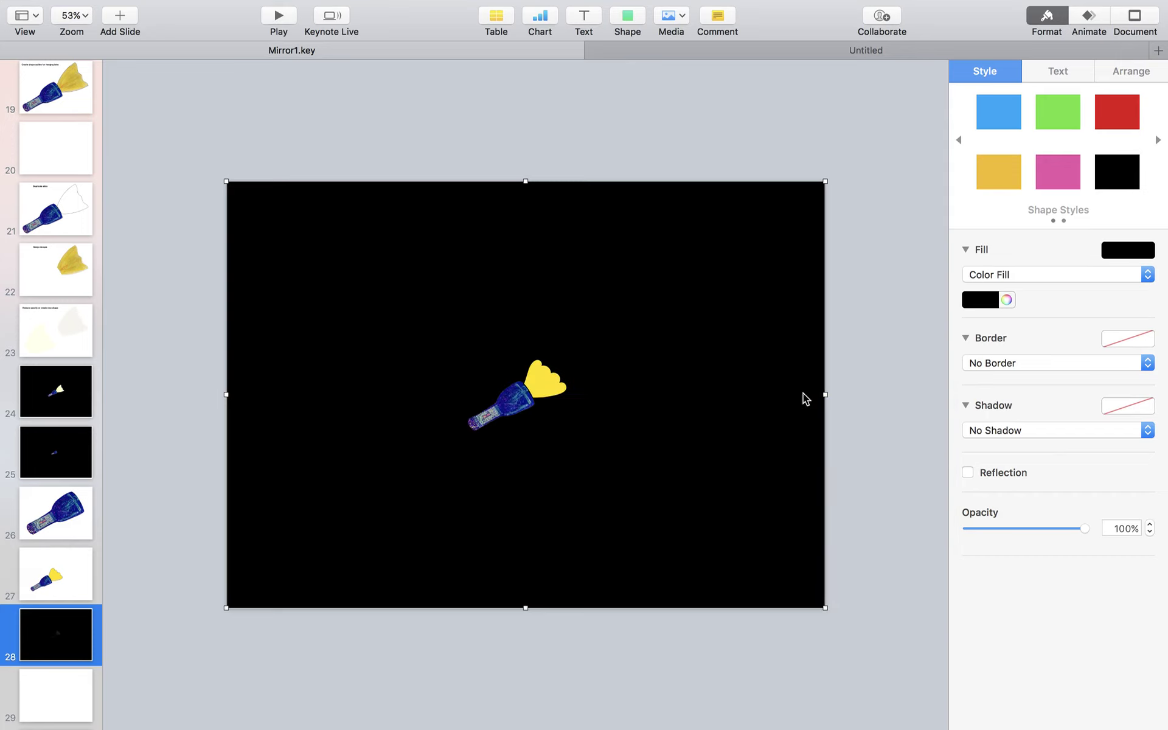
click(841, 399)
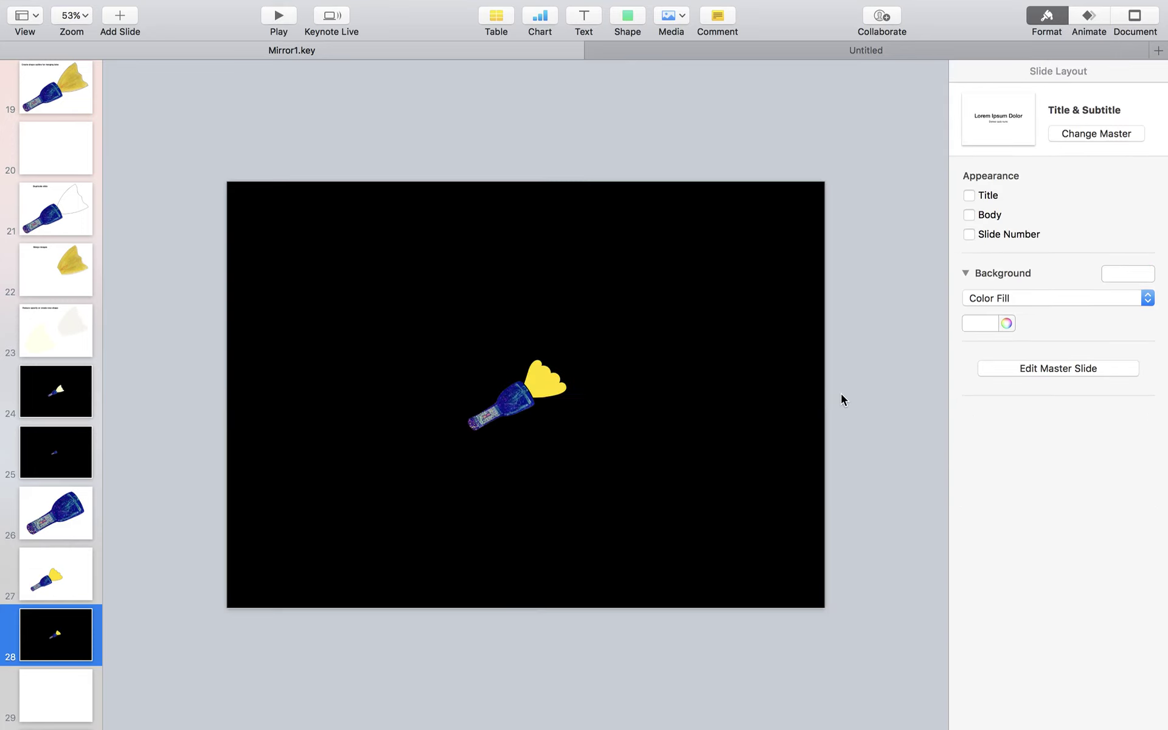
Delete the black rectangle behind the flashlight group
click(750, 439)
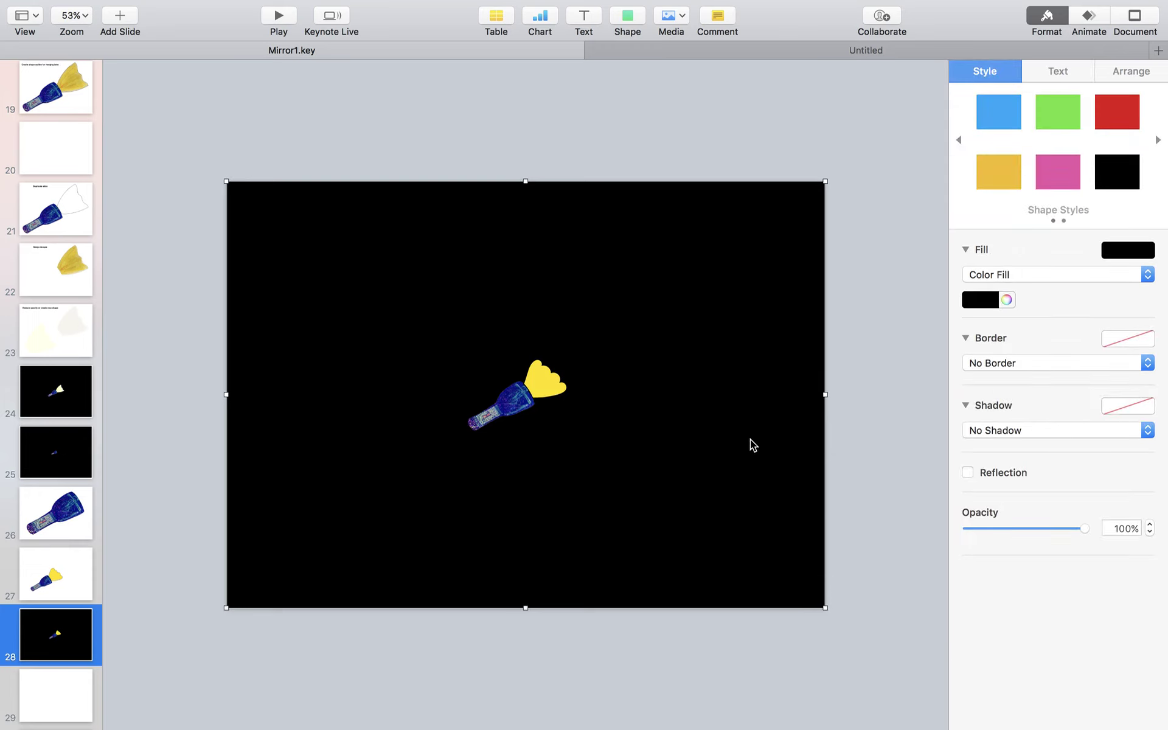
key(Delete)
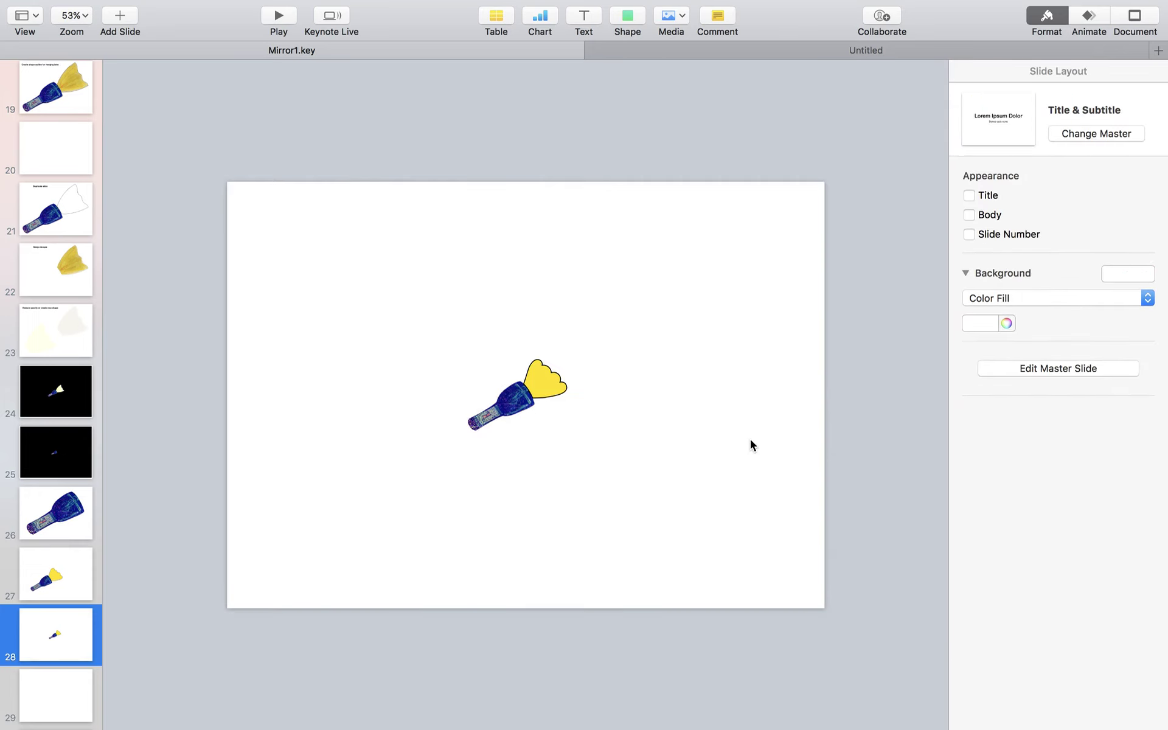
Set slide 28's background colour fill to black
click(1005, 323)
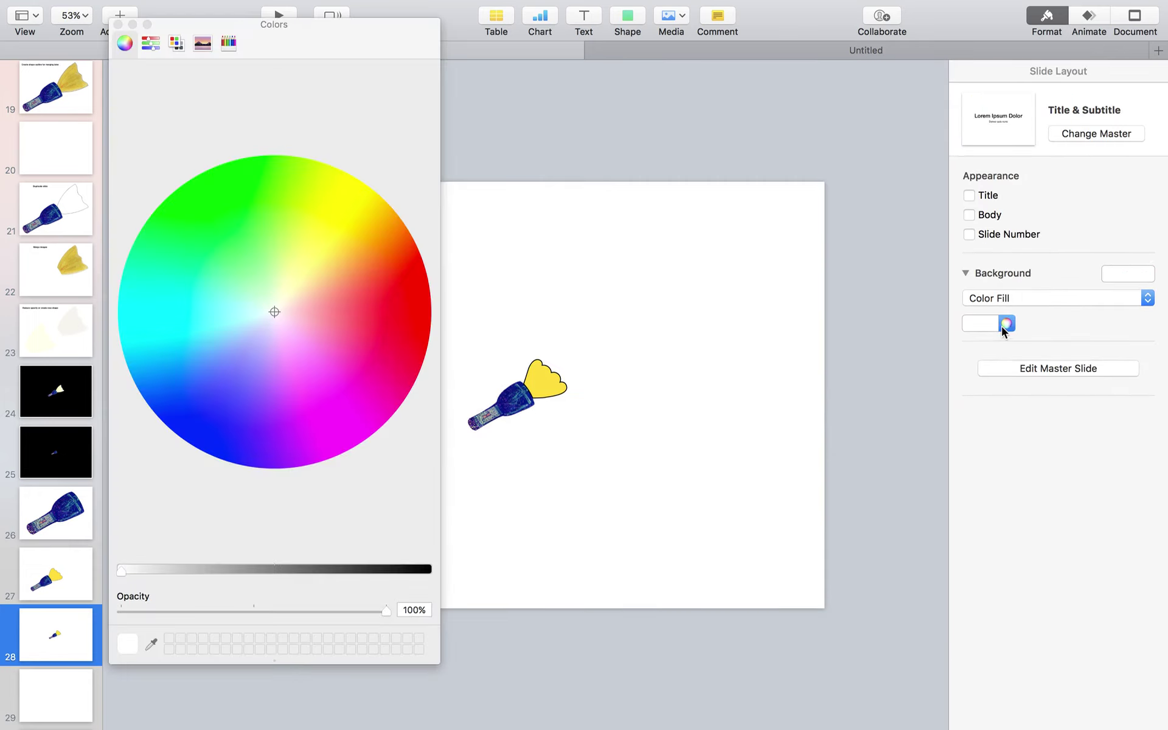
click(429, 572)
click(118, 24)
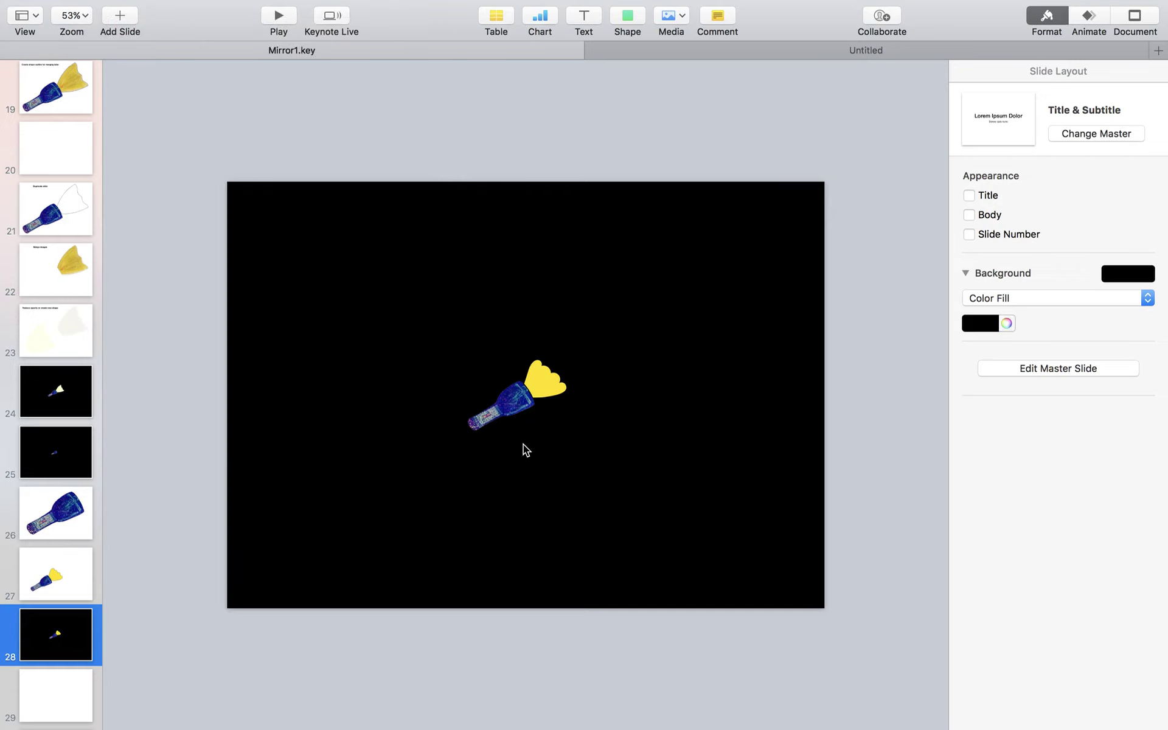
Ungroup the flashlight and beam on slide 28 so each can be selected separately
key(super+shift+0)
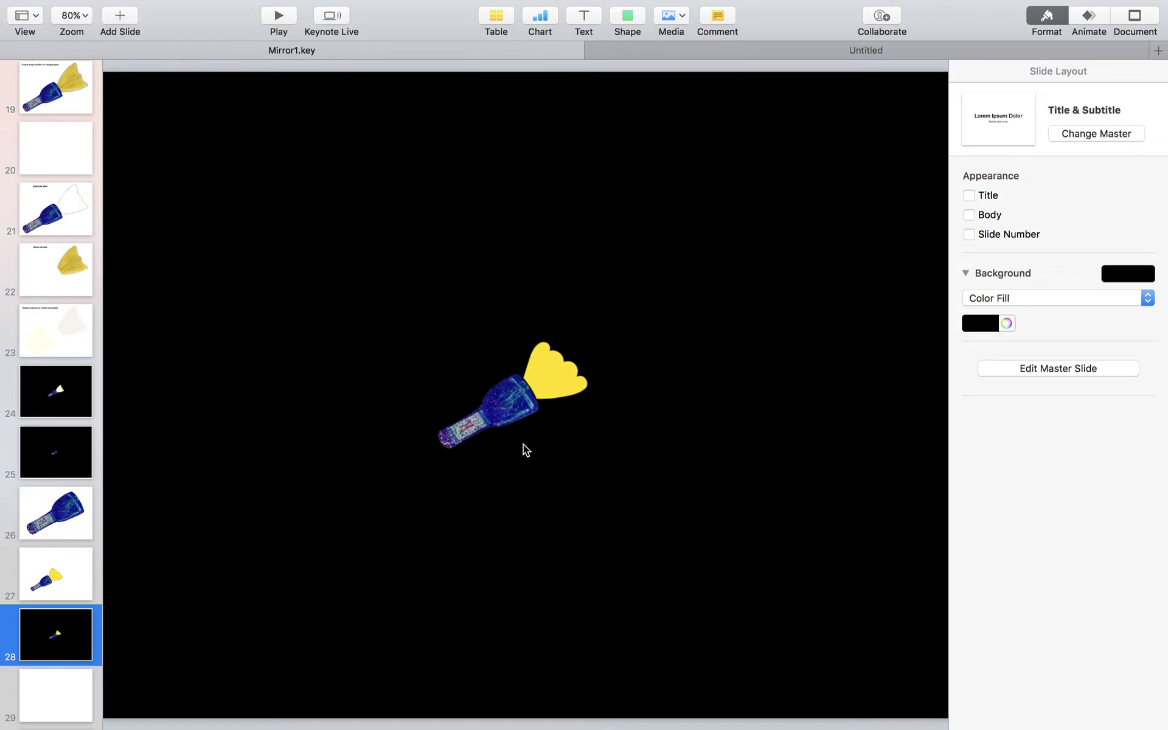
scroll(524, 444, down, 1)
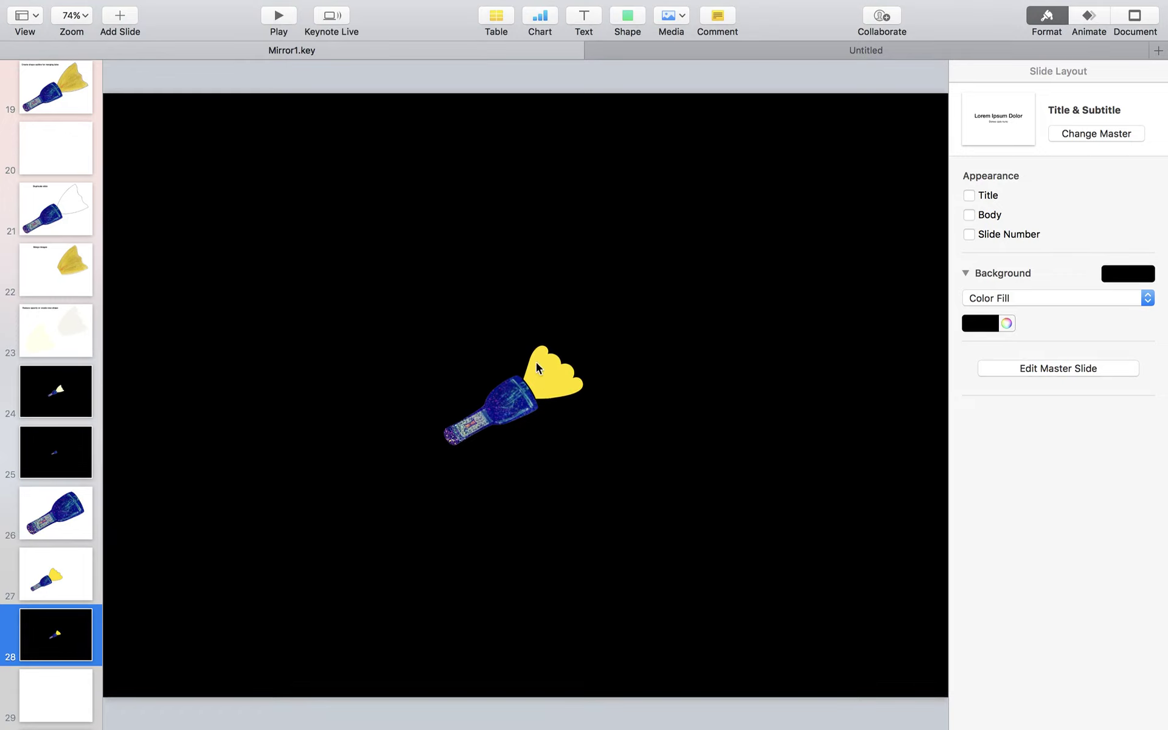
scroll(536, 384, up, 10)
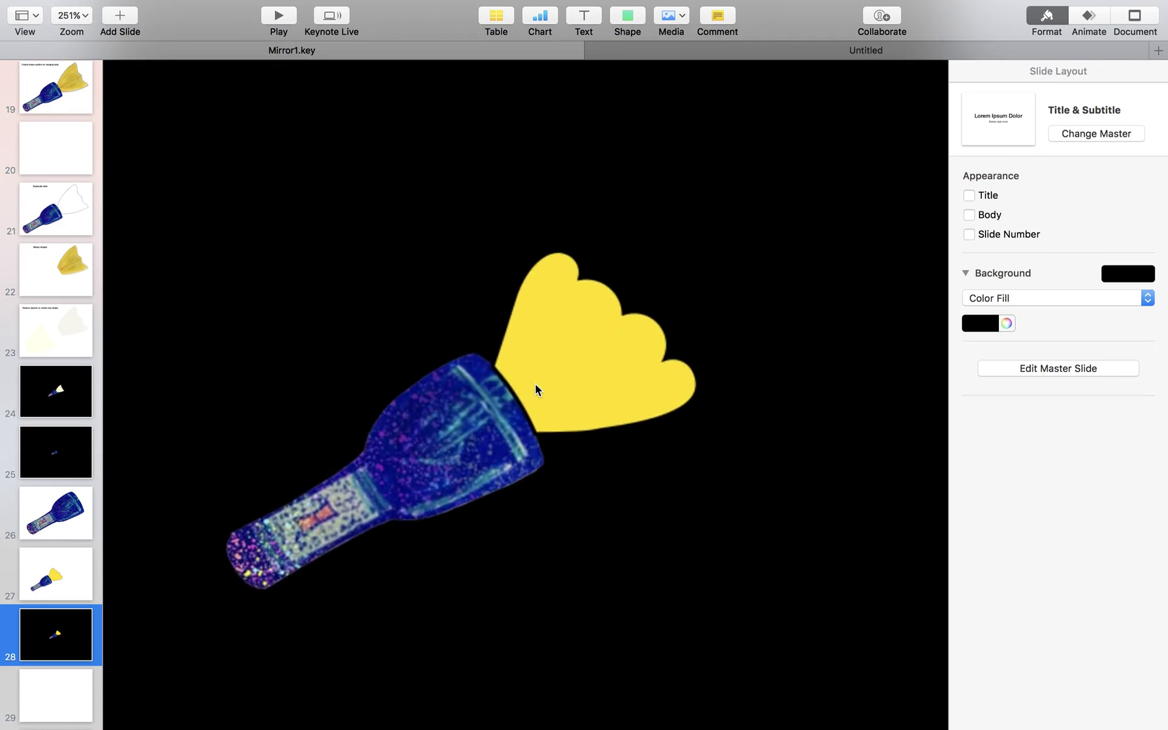
click(1135, 19)
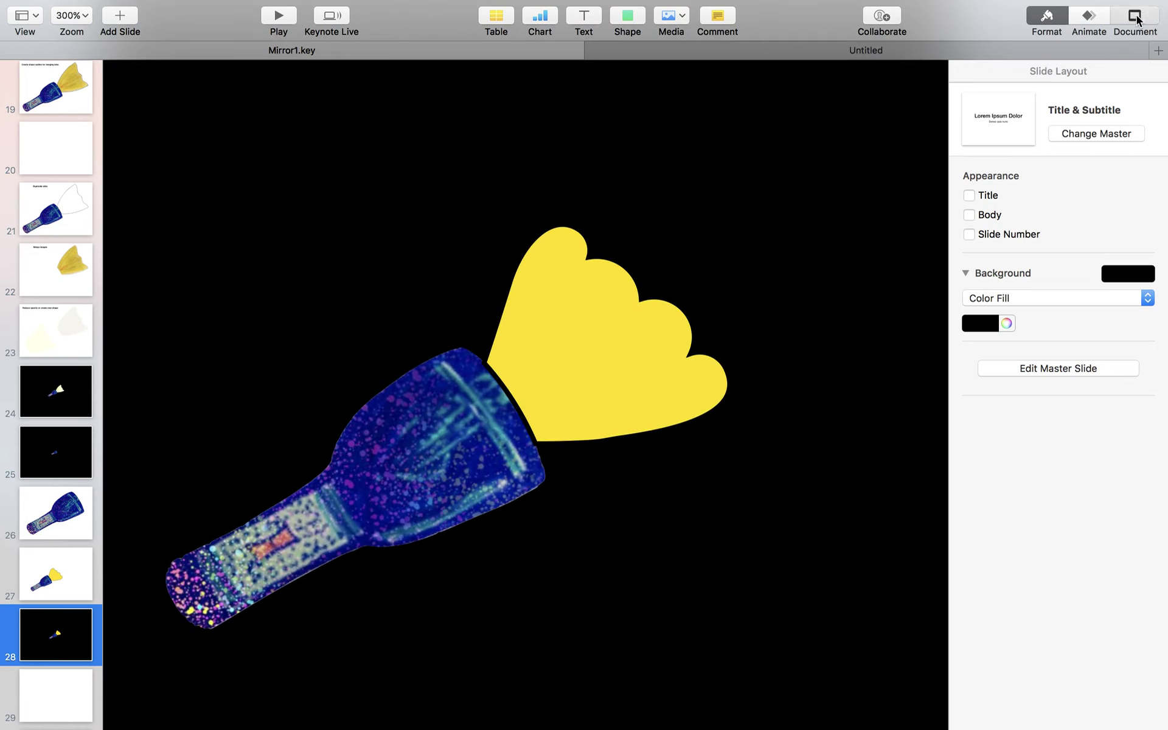
click(1047, 24)
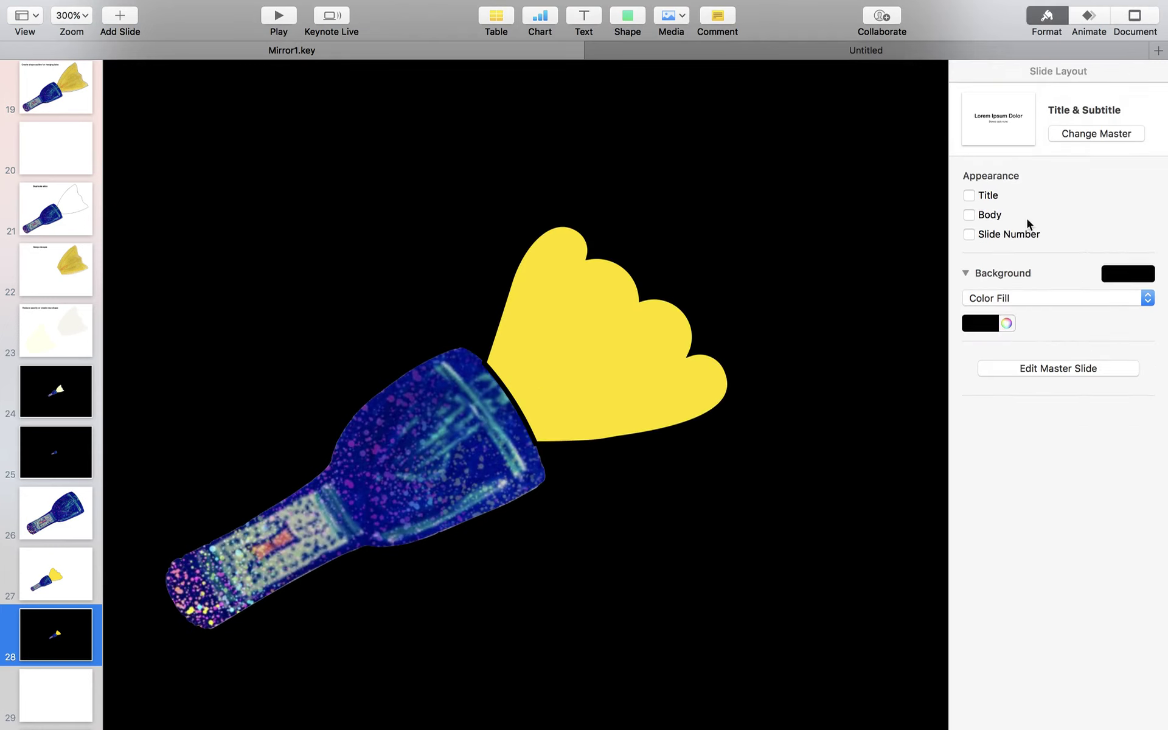
click(695, 345)
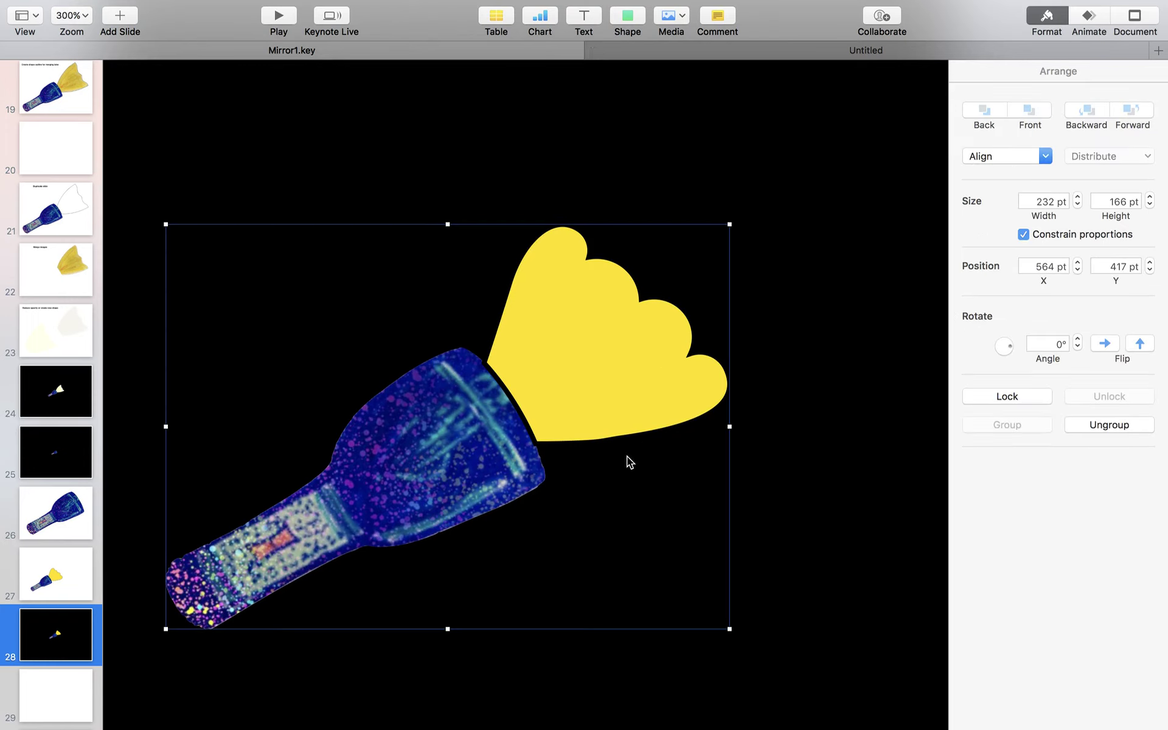
click(1113, 425)
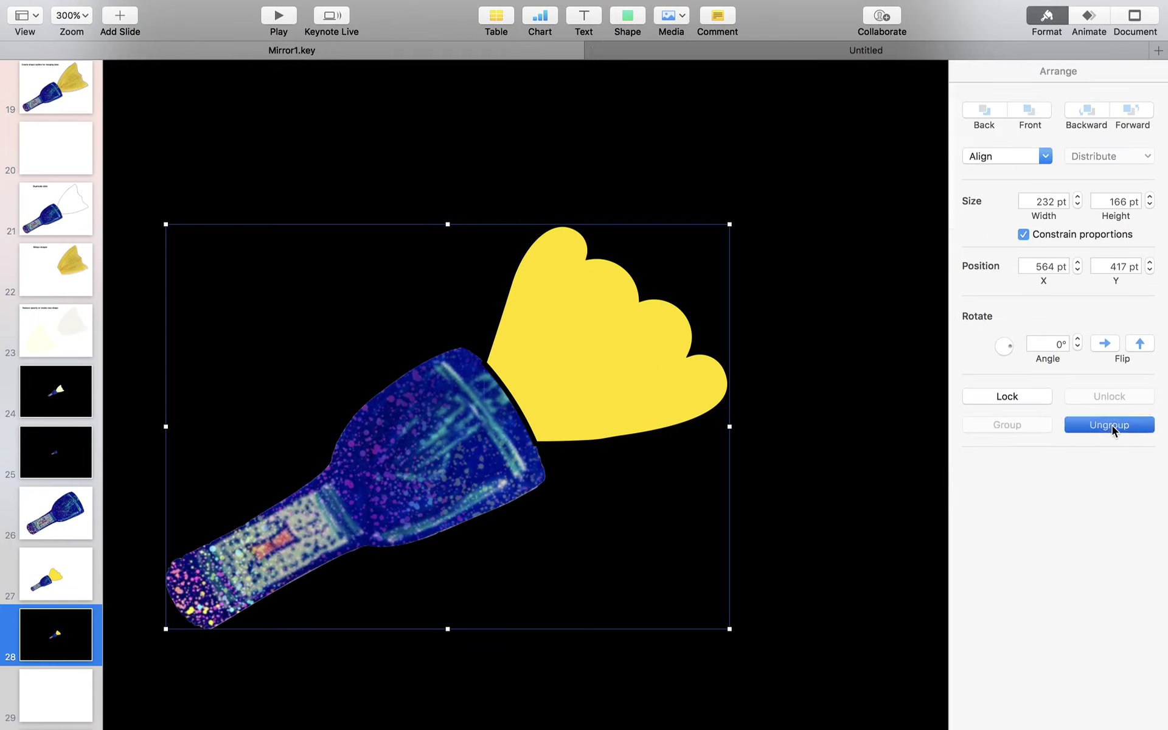
click(876, 404)
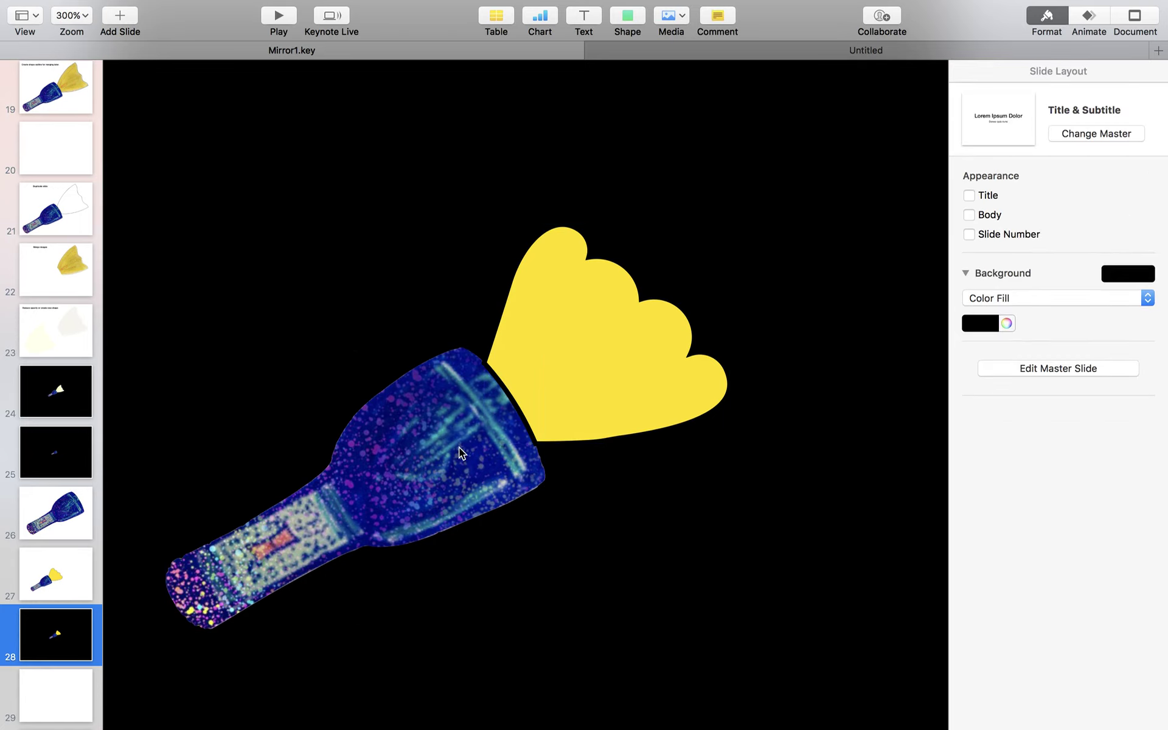
Examine the yellow beam's border settings and the edge where the beam meets the flashlight on slide 28
click(584, 363)
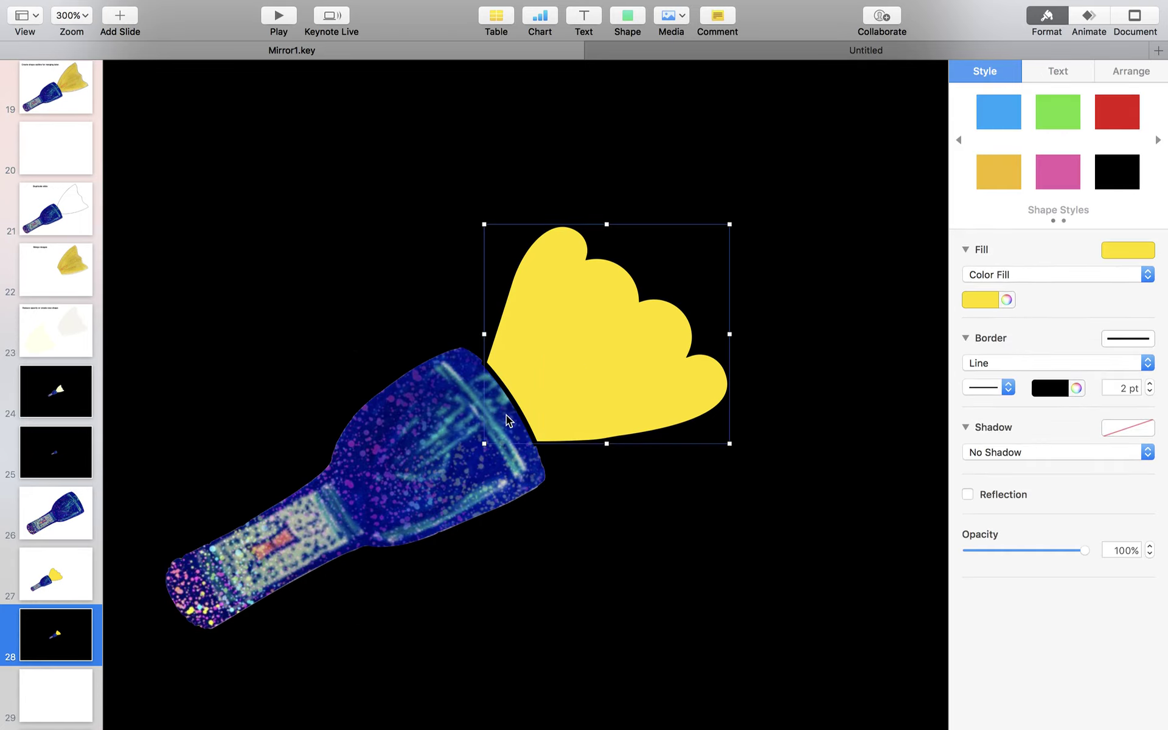
click(525, 415)
drag(536, 408, 536, 404)
click(540, 406)
click(1071, 74)
click(987, 73)
click(1134, 24)
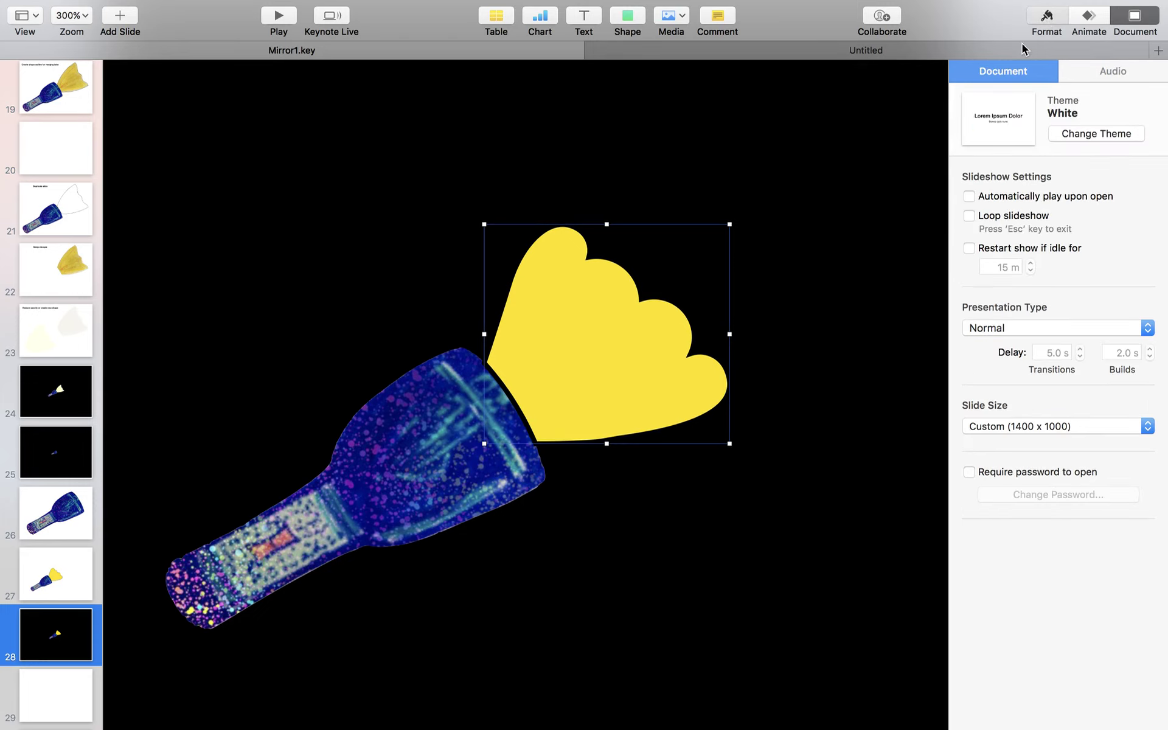
click(1046, 19)
click(696, 362)
click(770, 382)
click(670, 391)
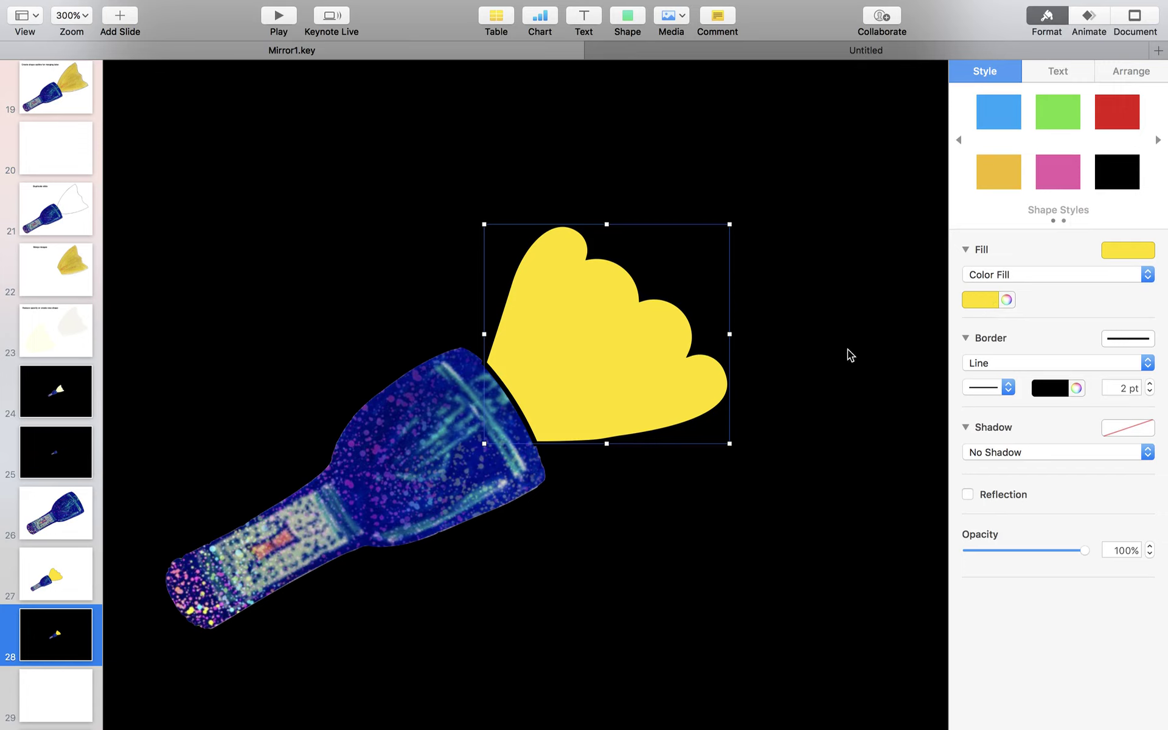
click(83, 560)
click(82, 618)
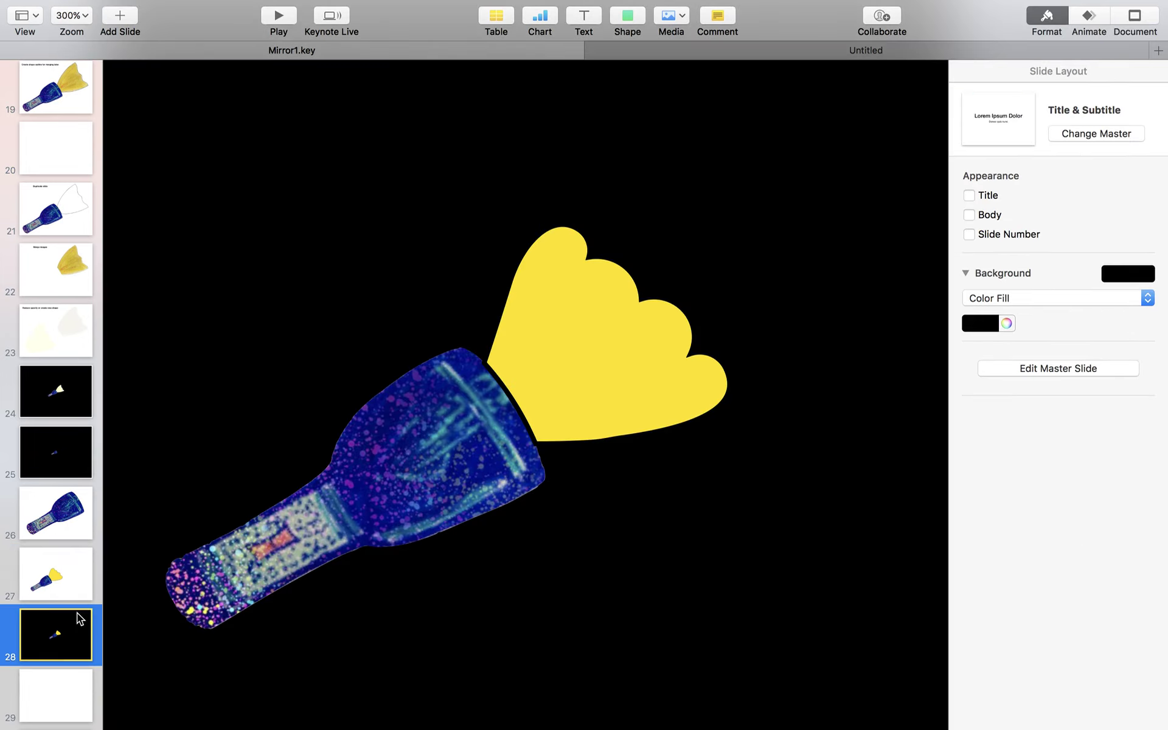
Set up an image export of the presentation limited to slides 28 to 28
scroll(468, 563, down, 5)
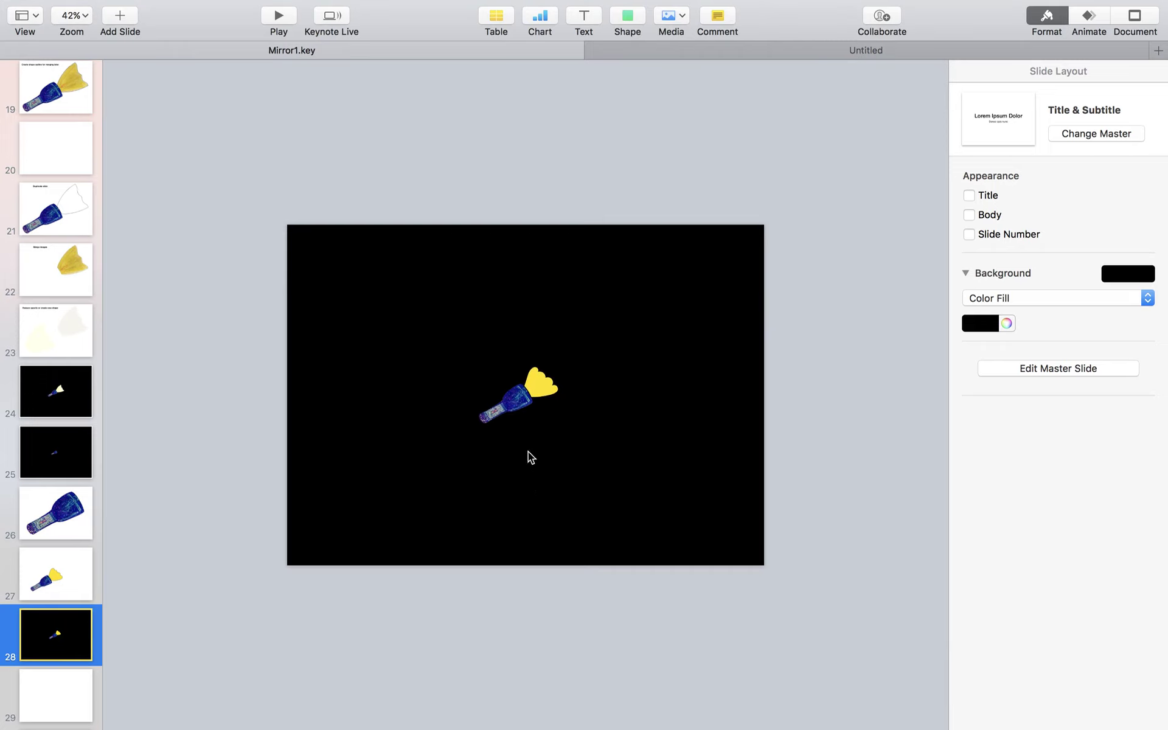
click(808, 411)
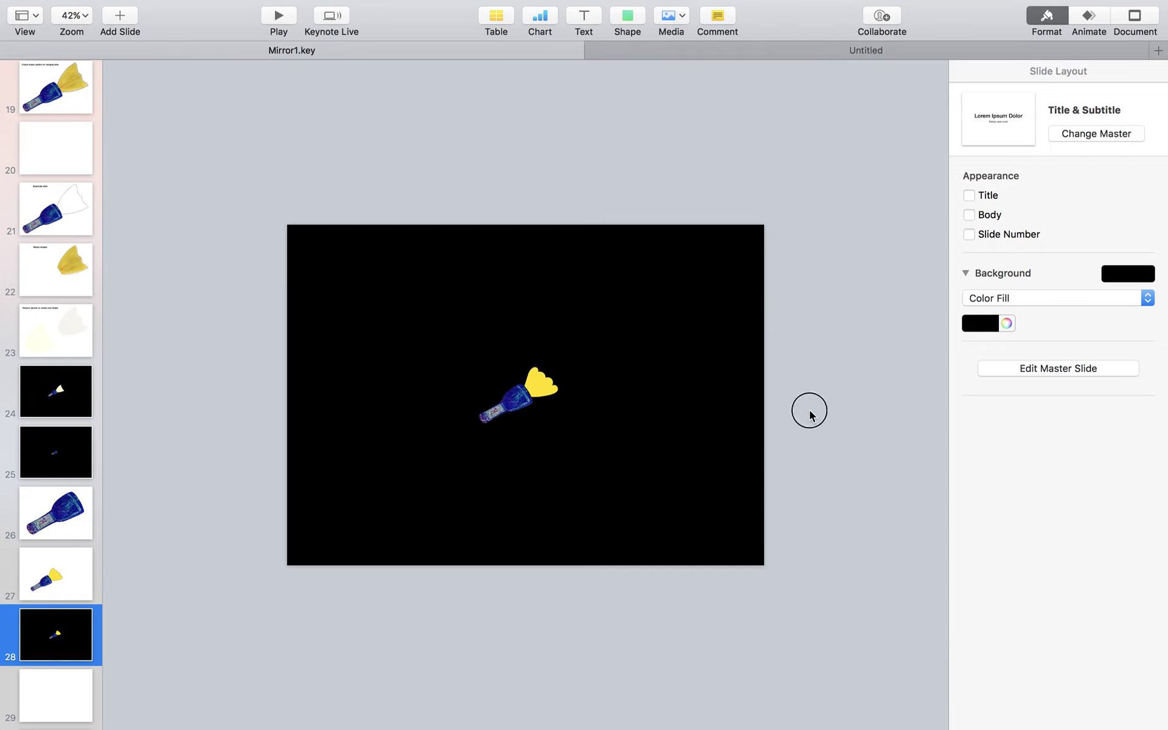
click(535, 389)
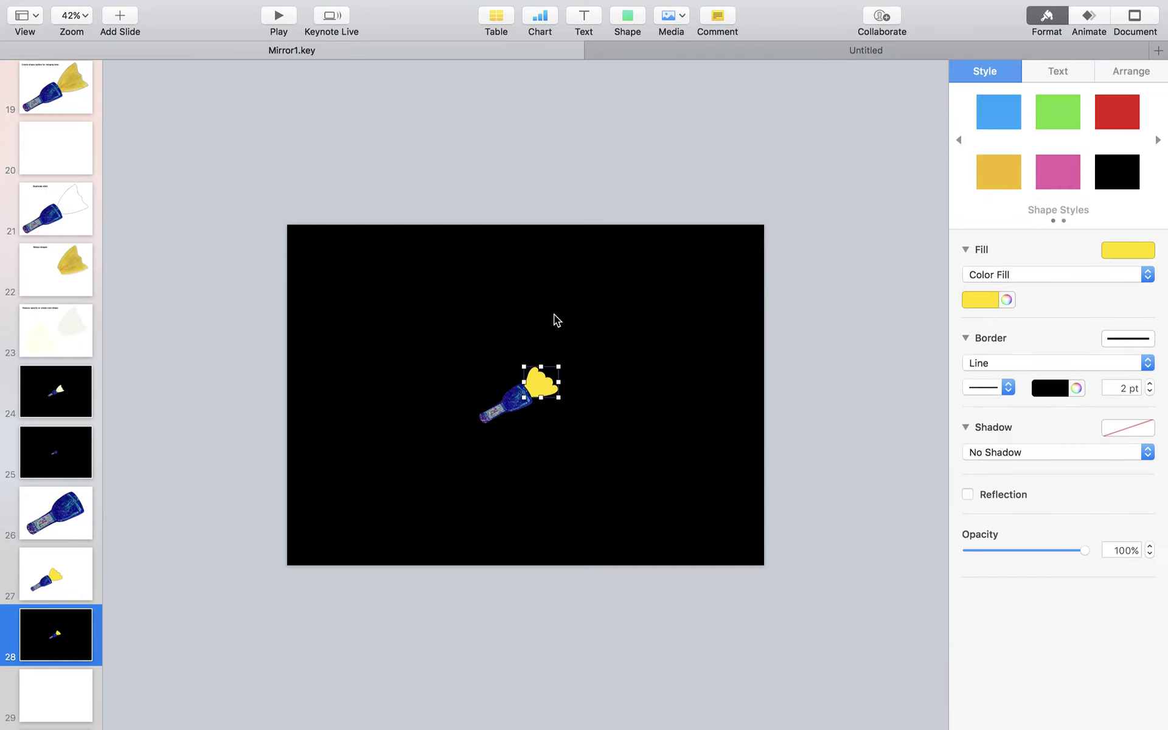
mouse_move(170, 6)
click(124, 7)
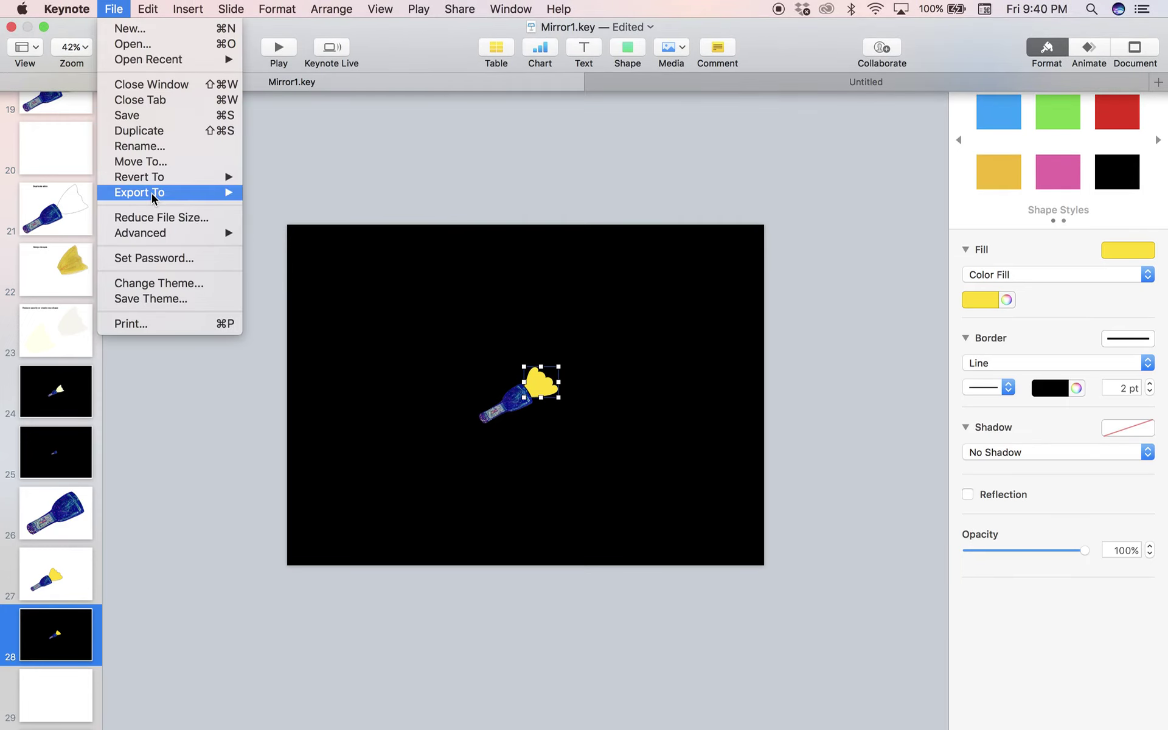
mouse_move(146, 193)
click(268, 256)
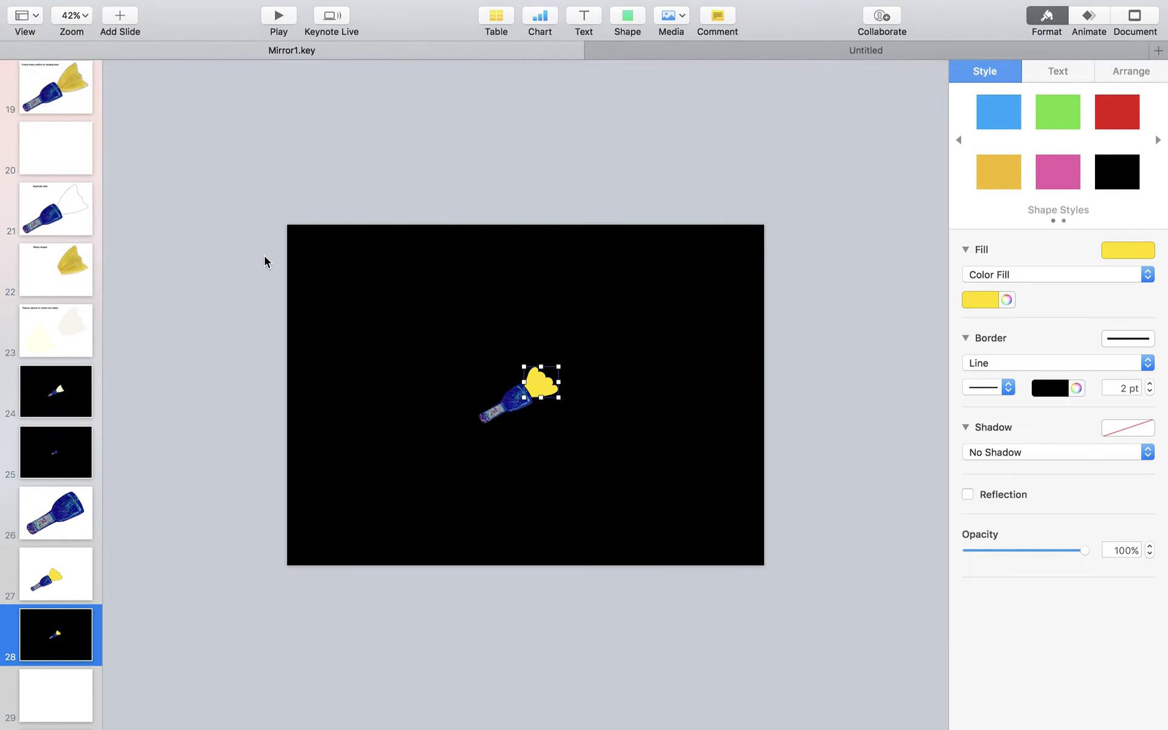
click(528, 176)
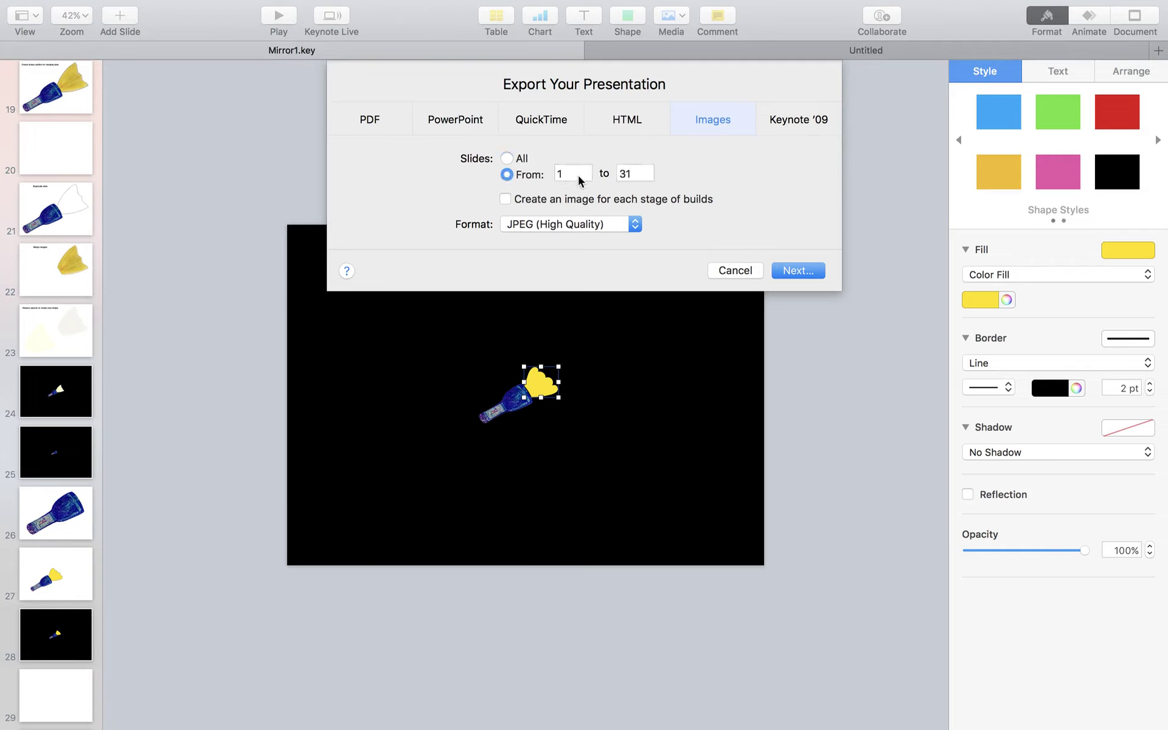
text(28)
click(640, 172)
text(28)
click(797, 270)
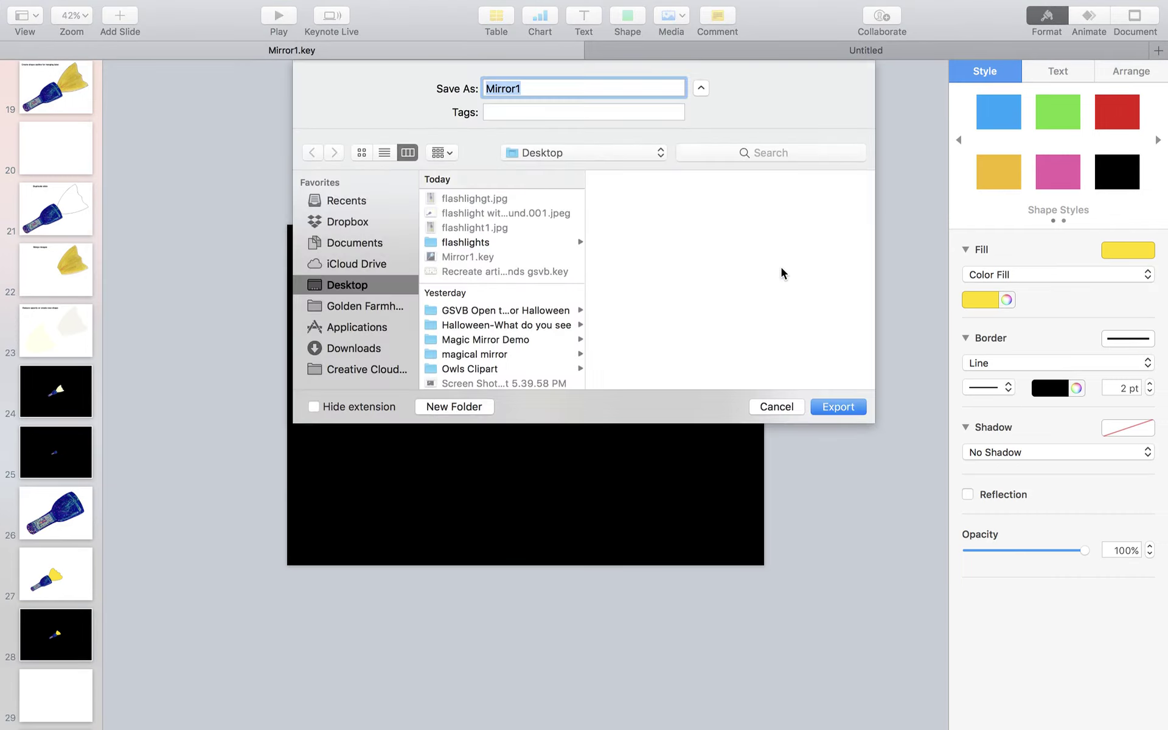
Export the slide image as flashlight1 into the flashlights folder on the Desktop
text(flashlight1)
click(518, 243)
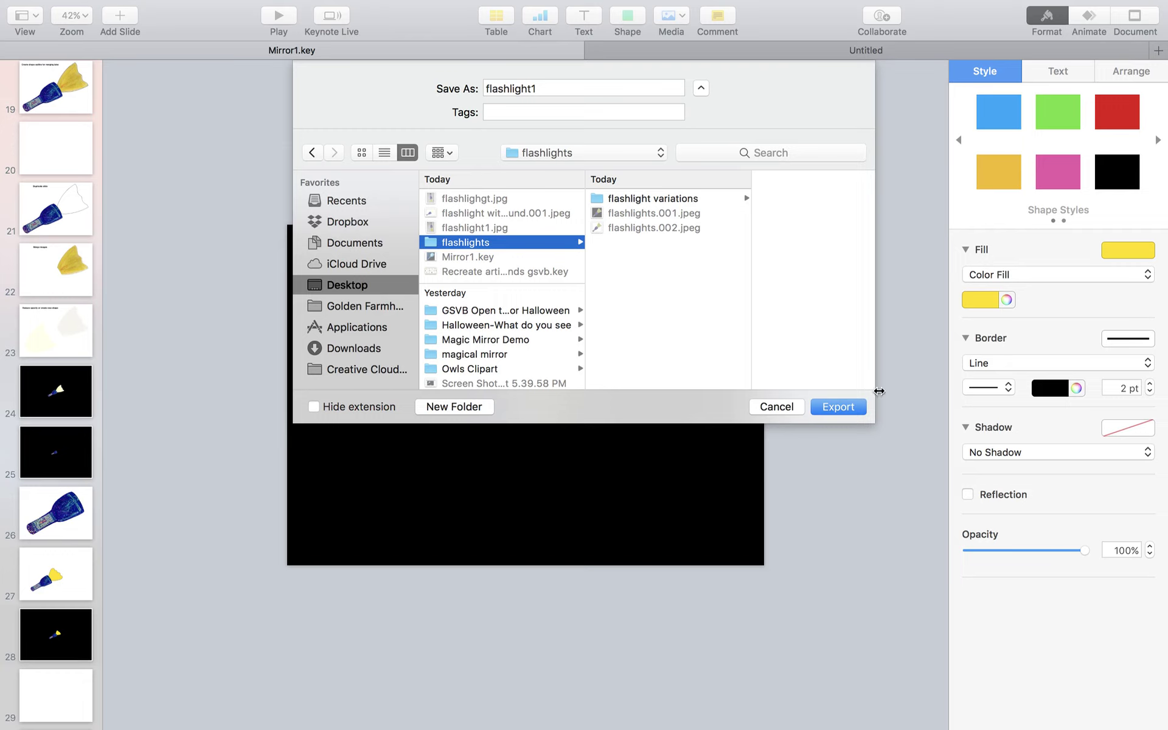
click(852, 406)
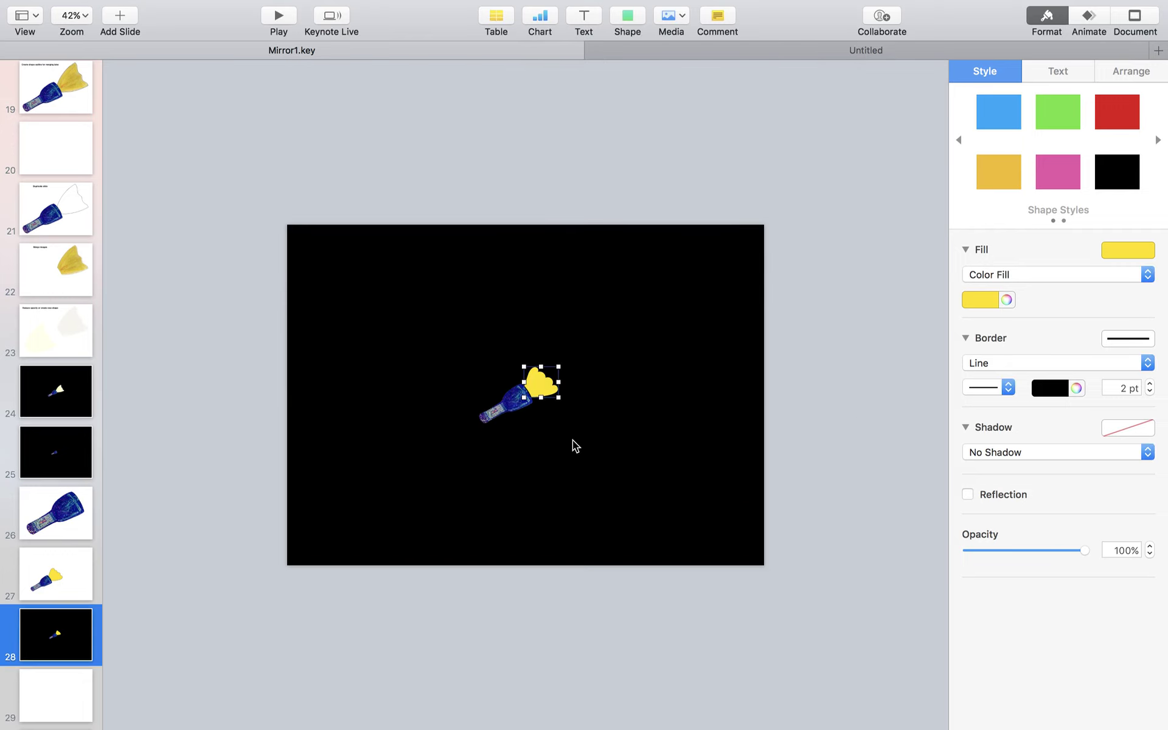
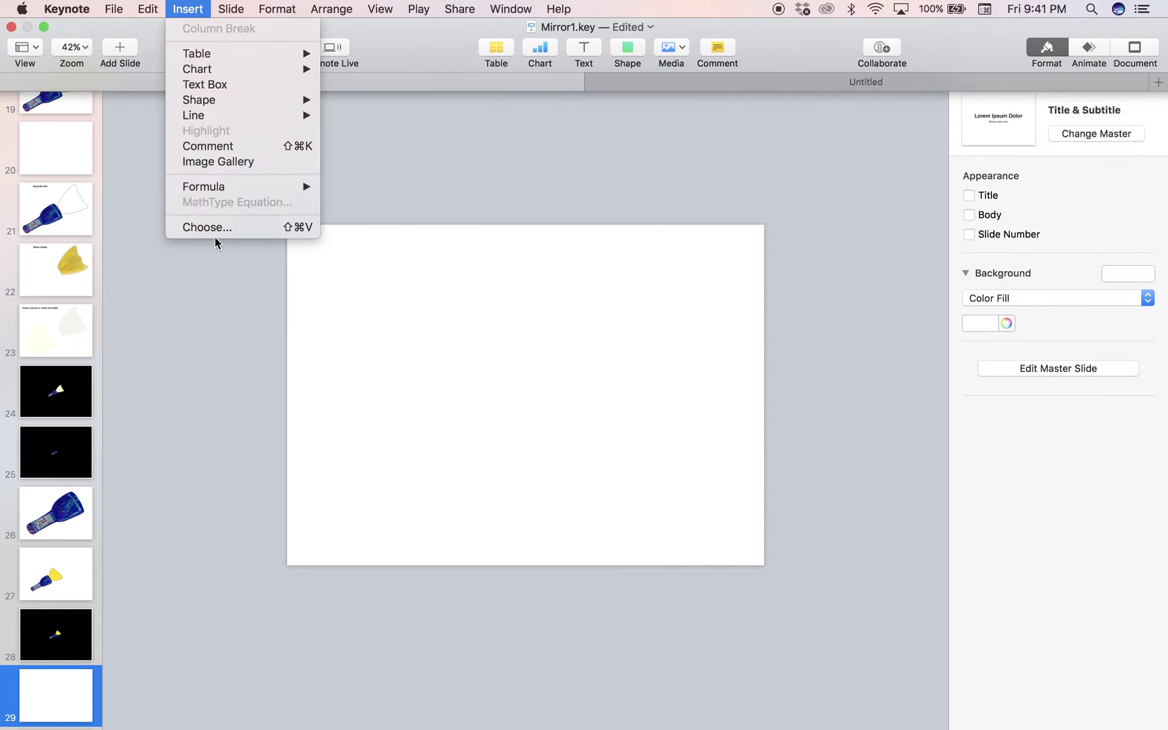
Insert flashlight1.001.jpeg from the flashlight1 folder inside flashlights onto slide 29
click(210, 227)
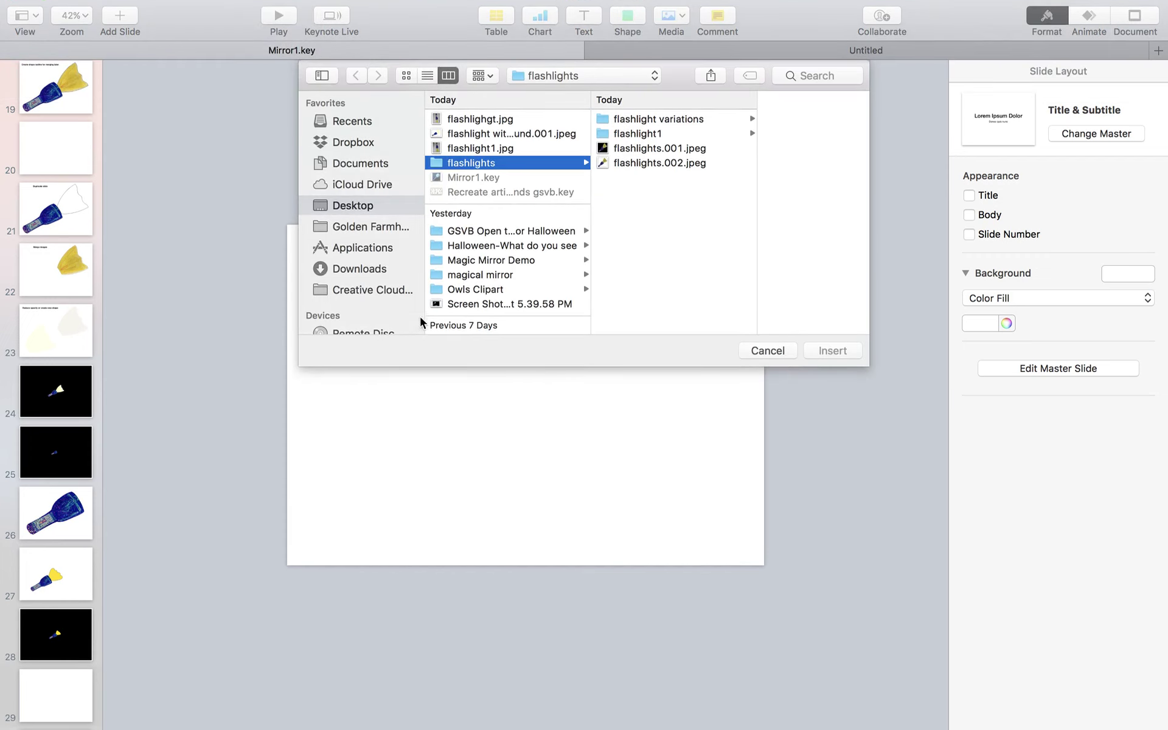
click(628, 134)
click(758, 118)
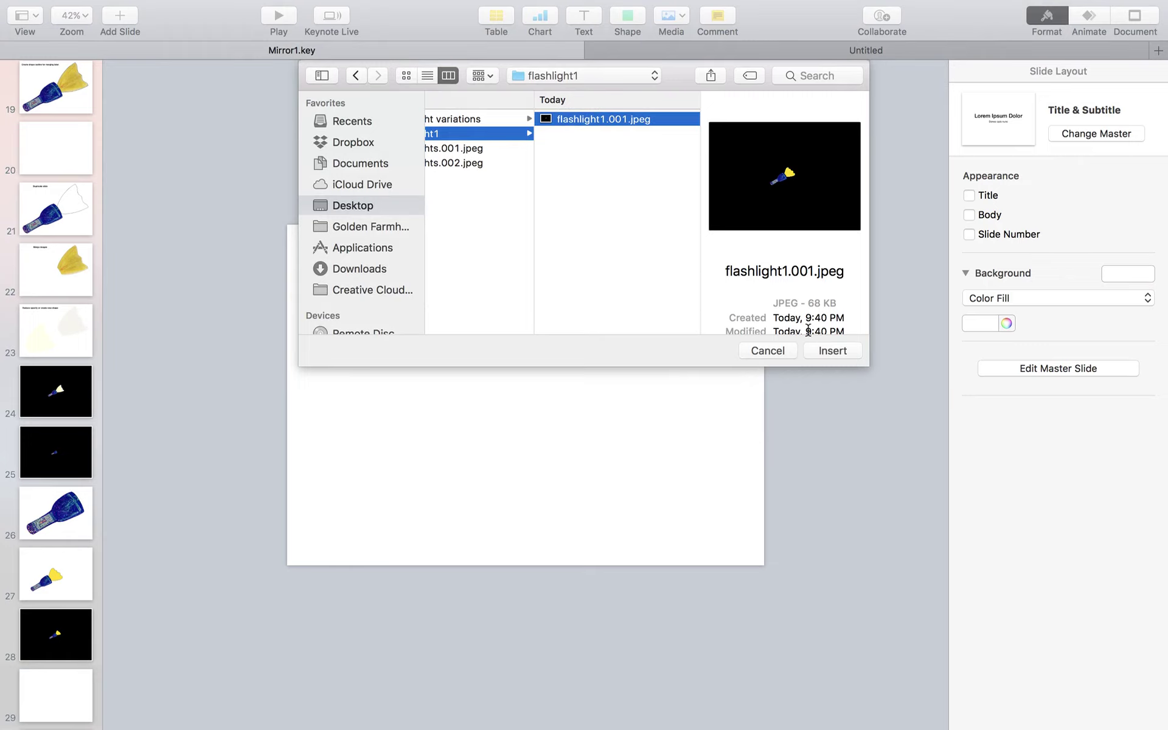
click(828, 353)
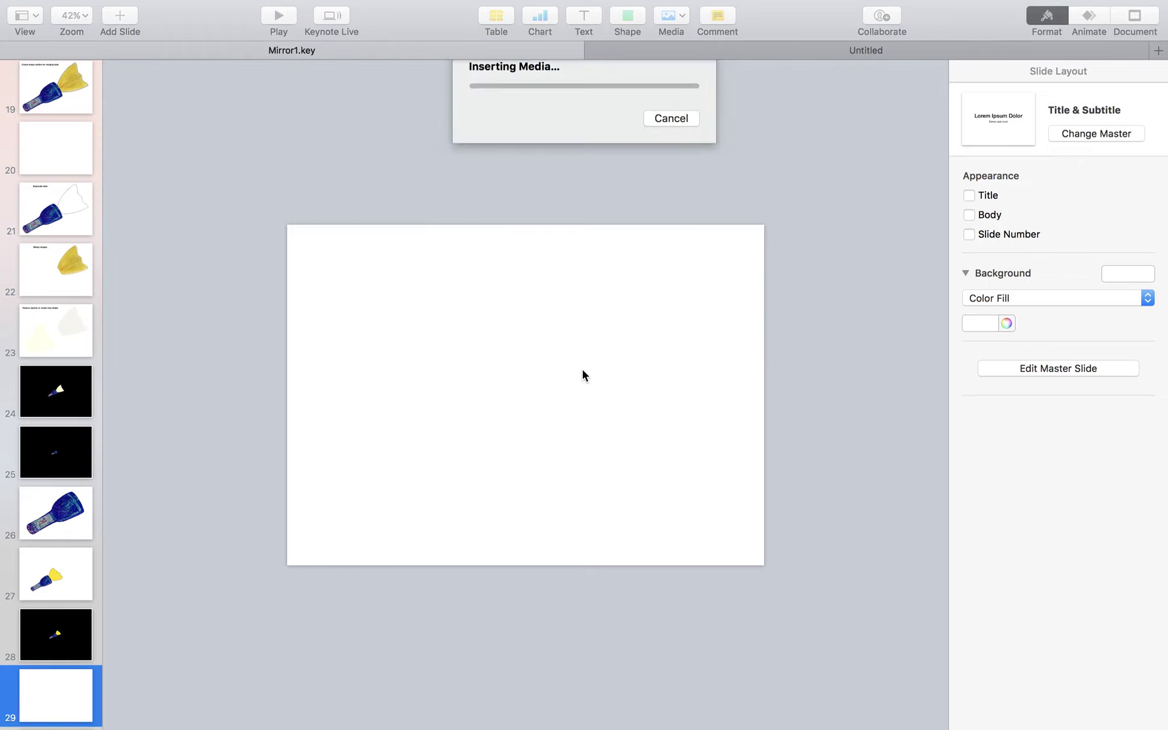
click(665, 436)
Make the yellow beam of the inserted flashlight image transparent with Instant Alpha
scroll(539, 394, up, 5)
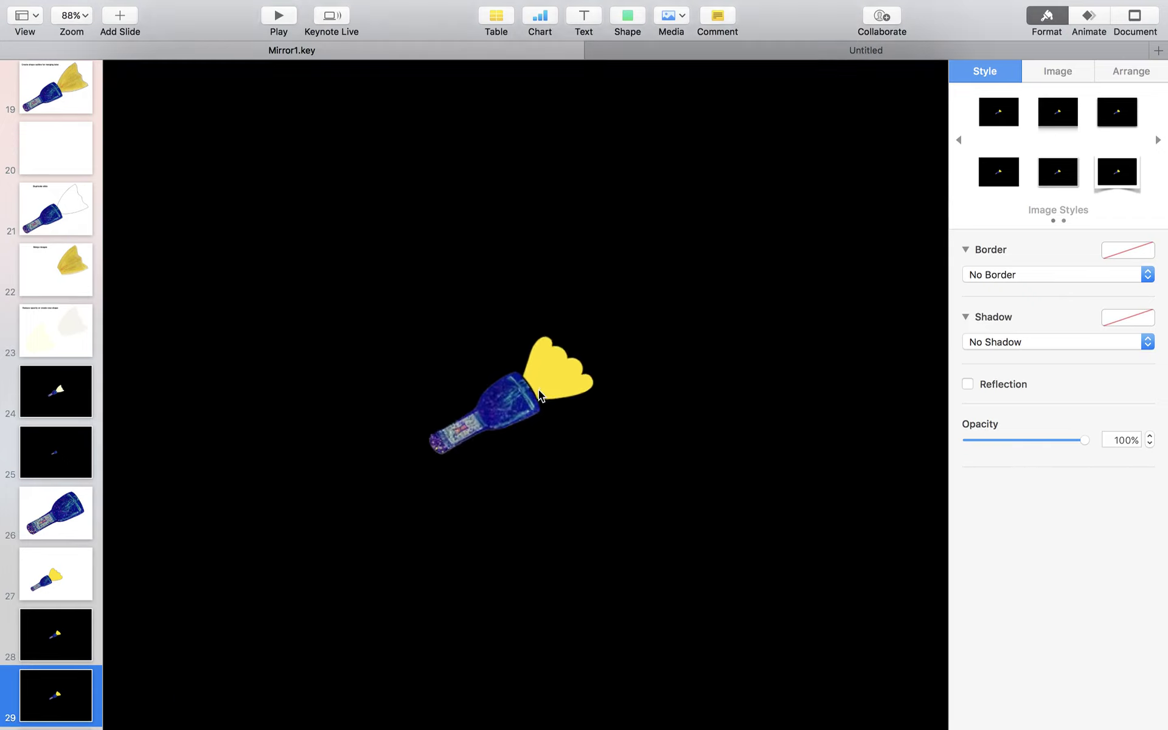
click(1074, 70)
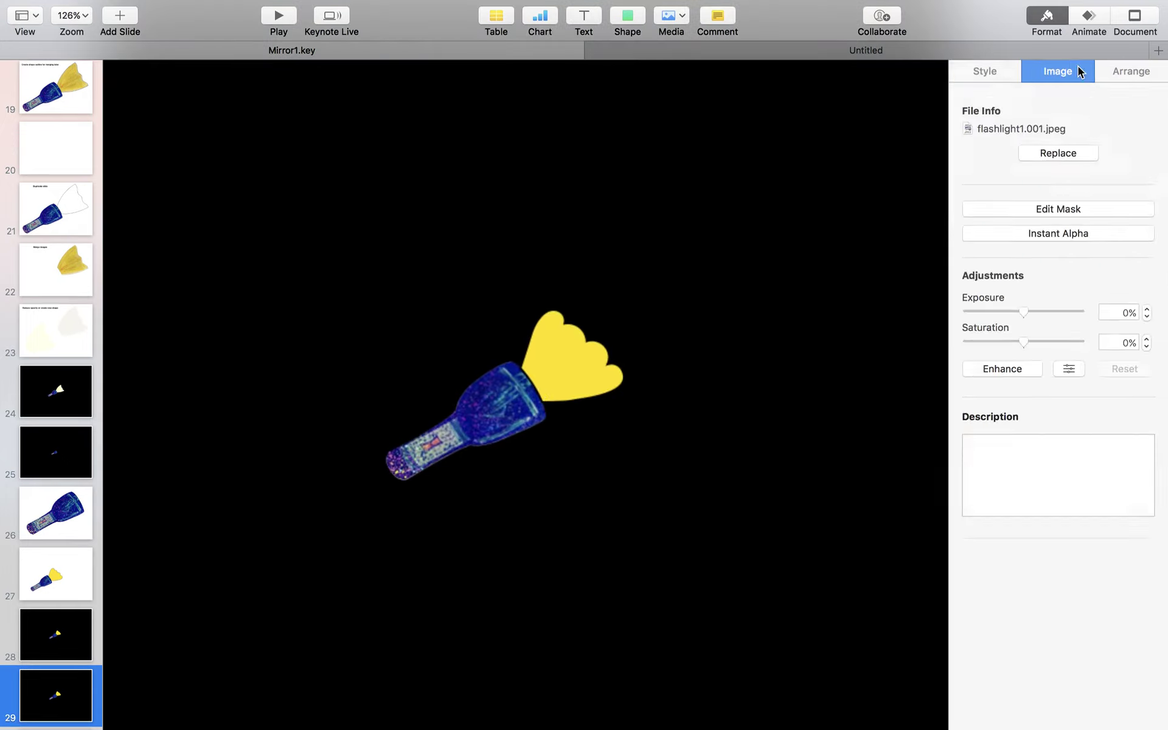
click(1008, 235)
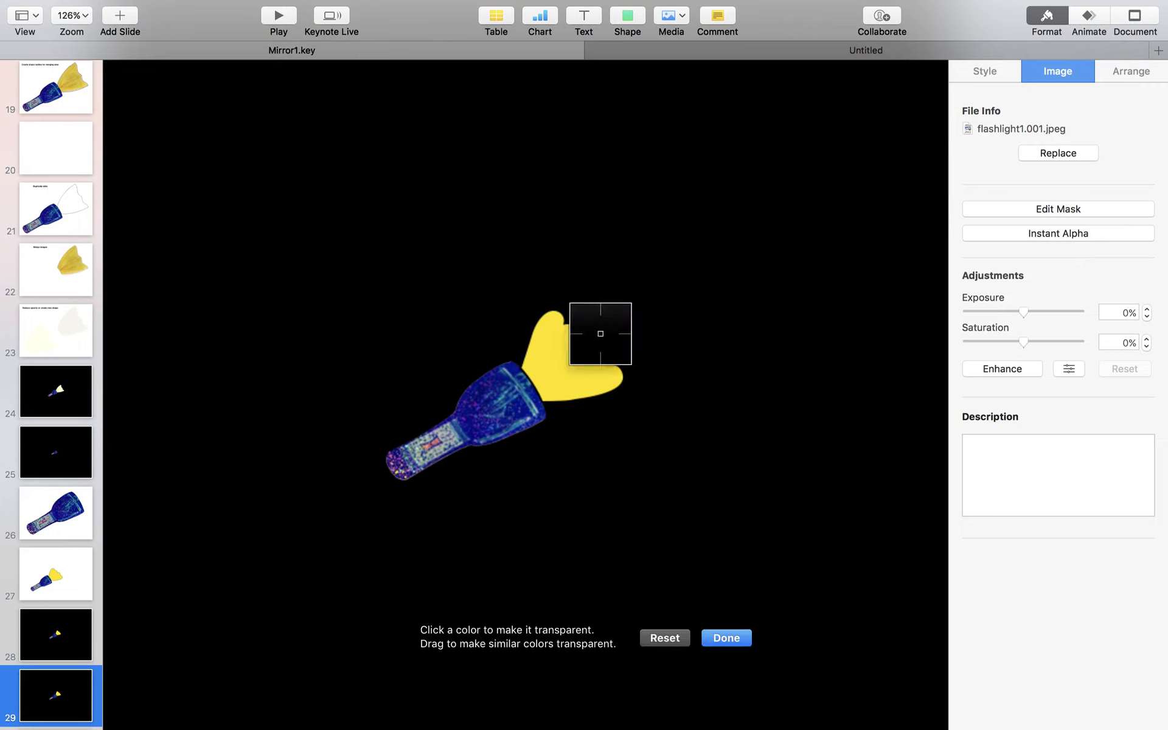
mouse_move(539, 368)
mouse_down()
mouse_move(559, 355)
mouse_move(555, 367)
mouse_up()
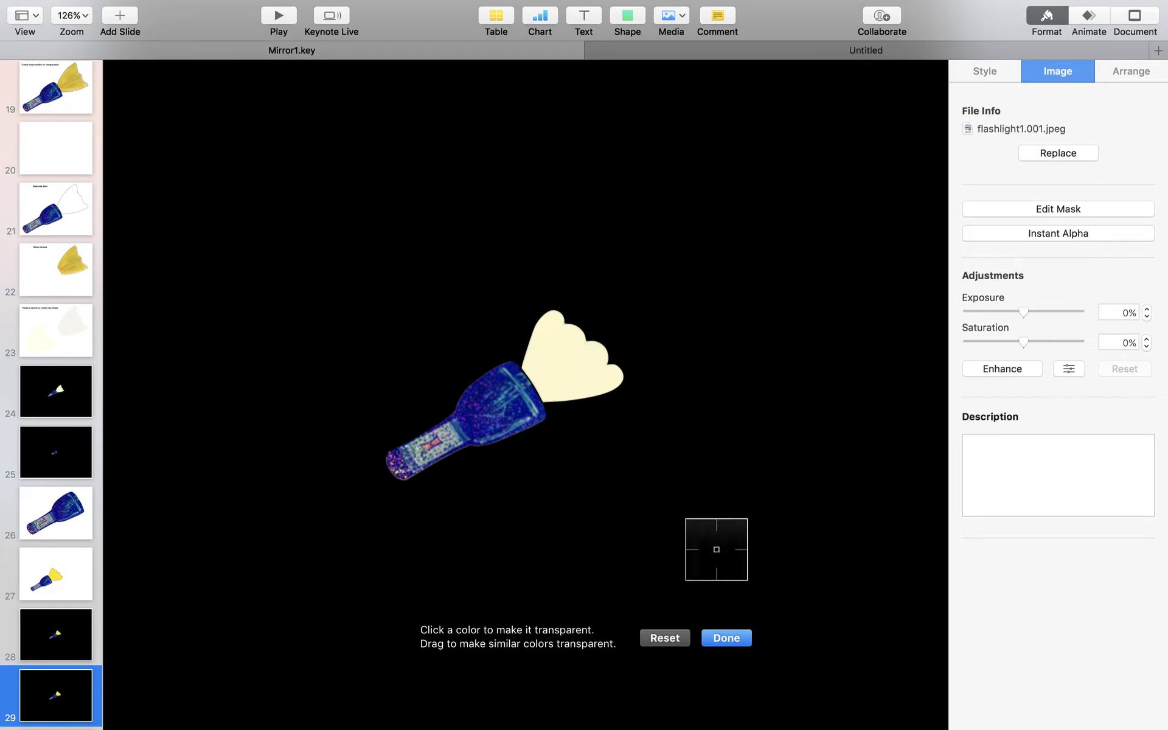
click(726, 636)
scroll(597, 528, down, 5)
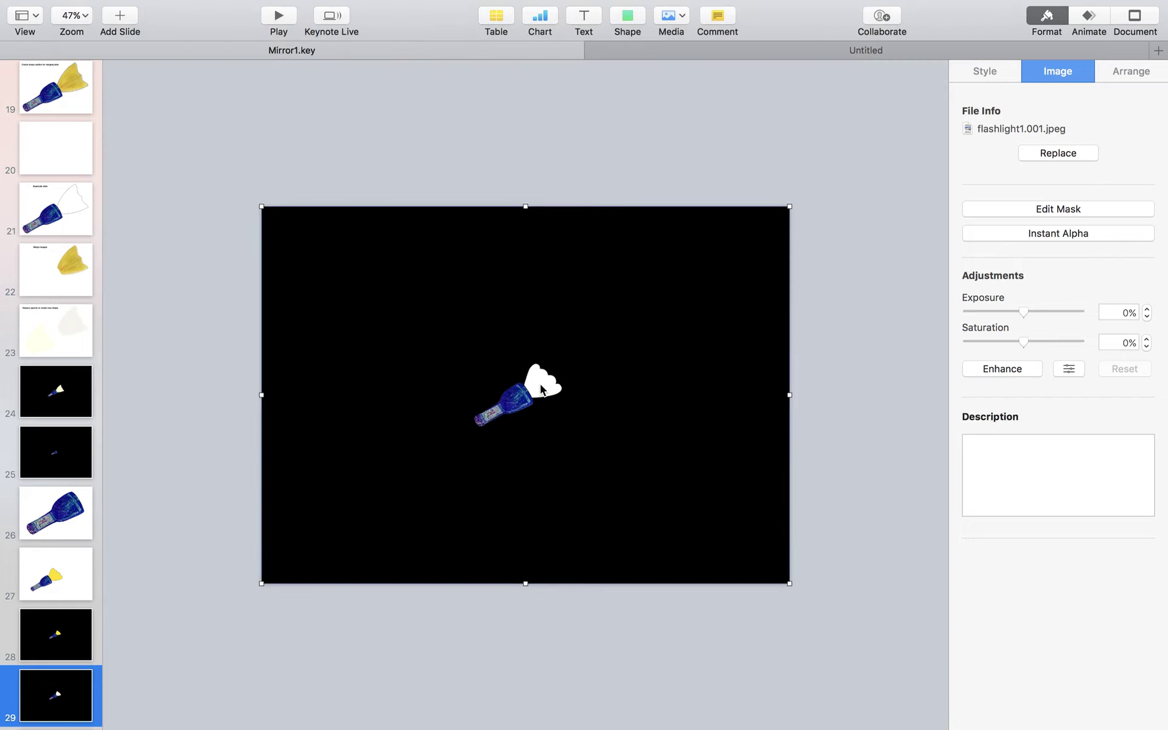
With the image moved partly off slide 29, fill the slide background light green and move the image back over the slide
drag(521, 410, 316, 283)
click(696, 362)
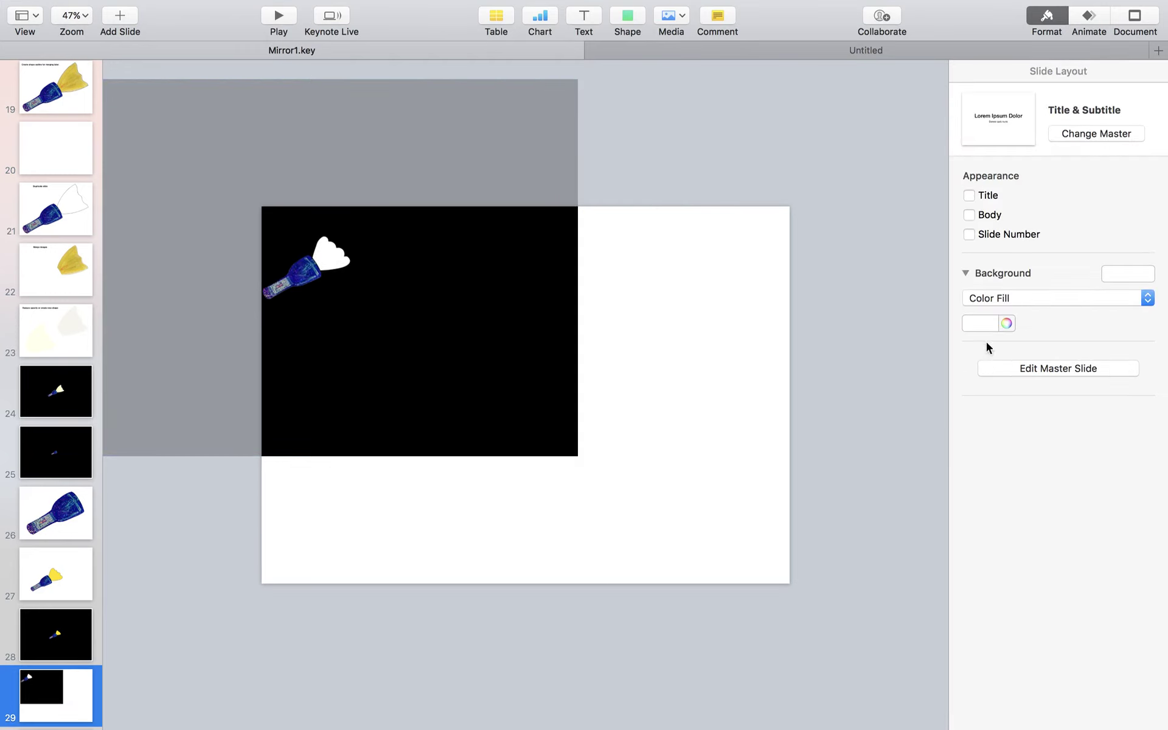
click(981, 324)
click(979, 362)
drag(419, 355, 629, 477)
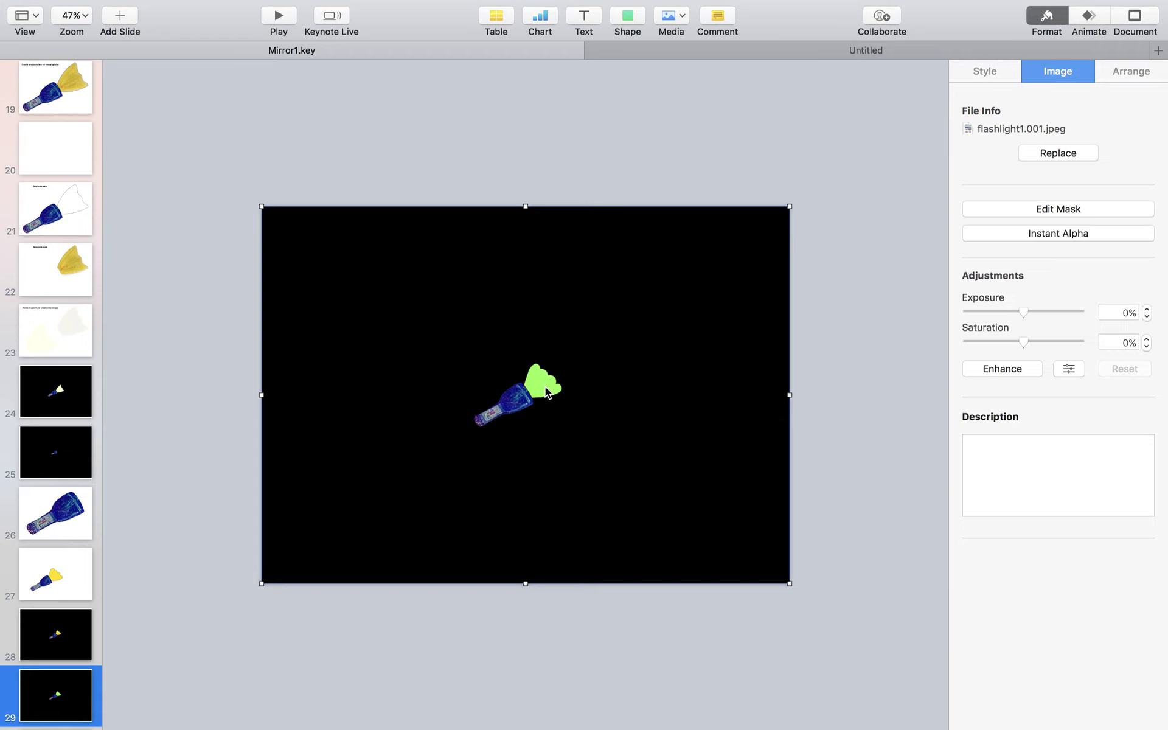
scroll(542, 429, up, 3)
scroll(545, 428, down, 5)
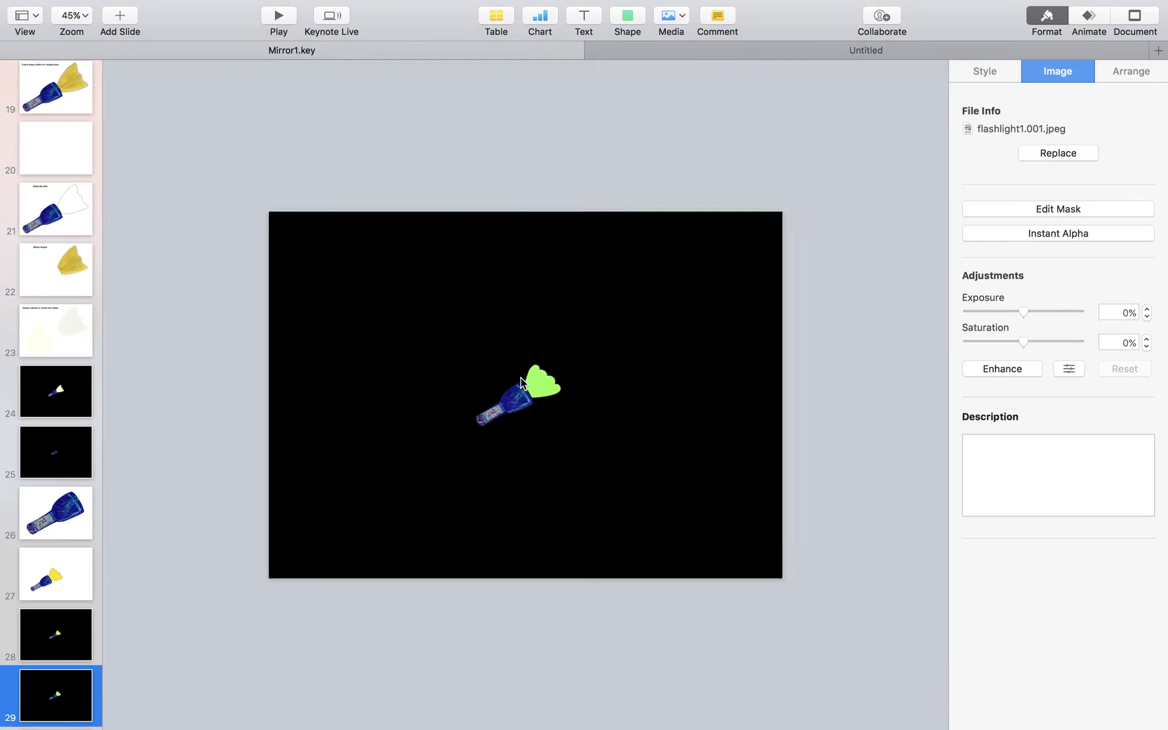
With the image shifted aside, set slide 29's background colour opacity to 0% and move the image back over the slide
key(super+z)
click(725, 415)
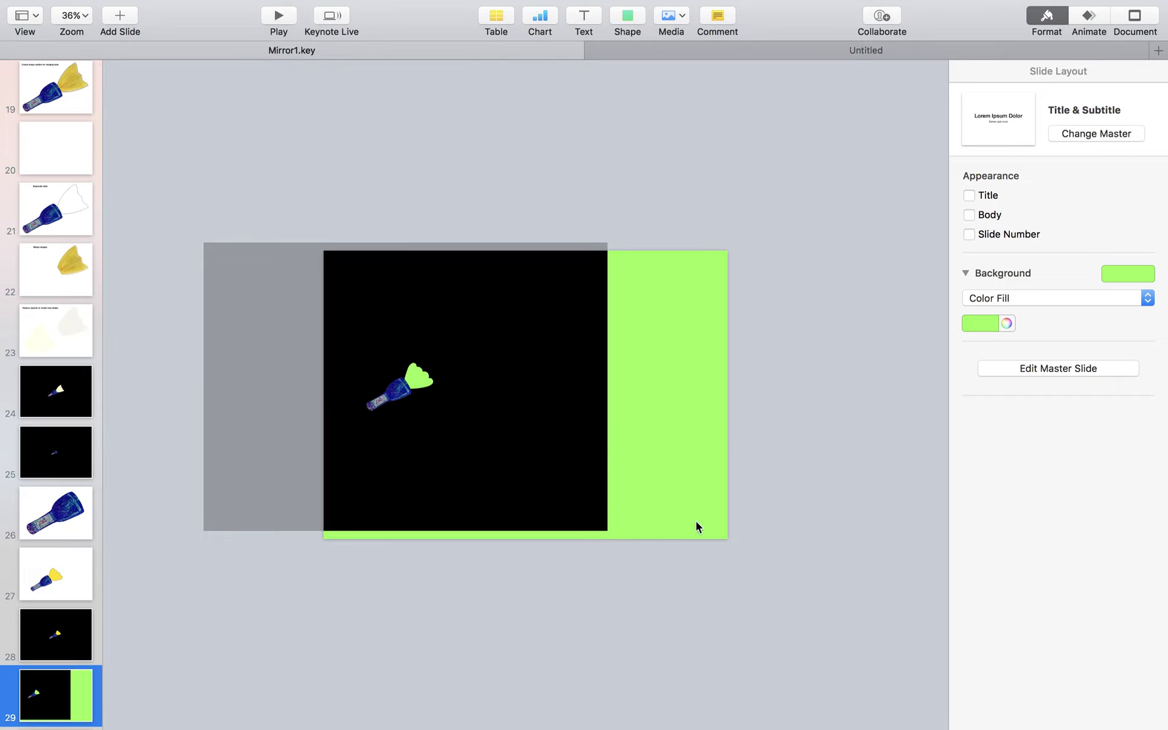
click(1007, 324)
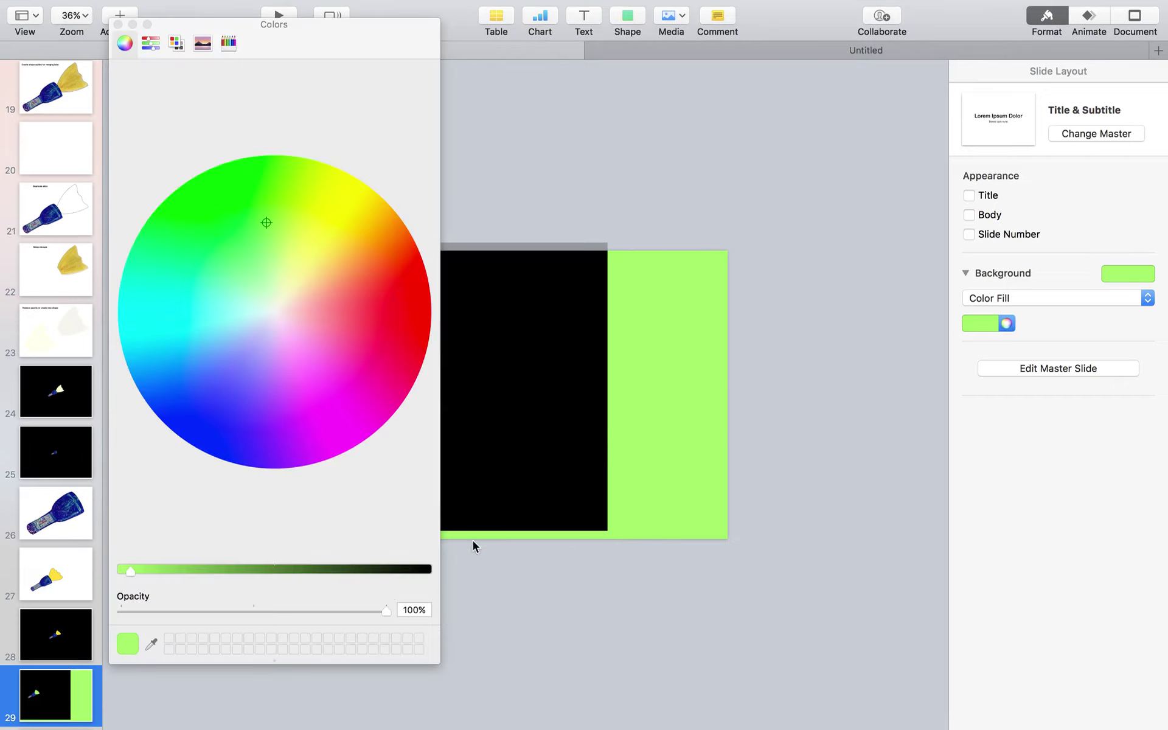
drag(387, 611, 114, 615)
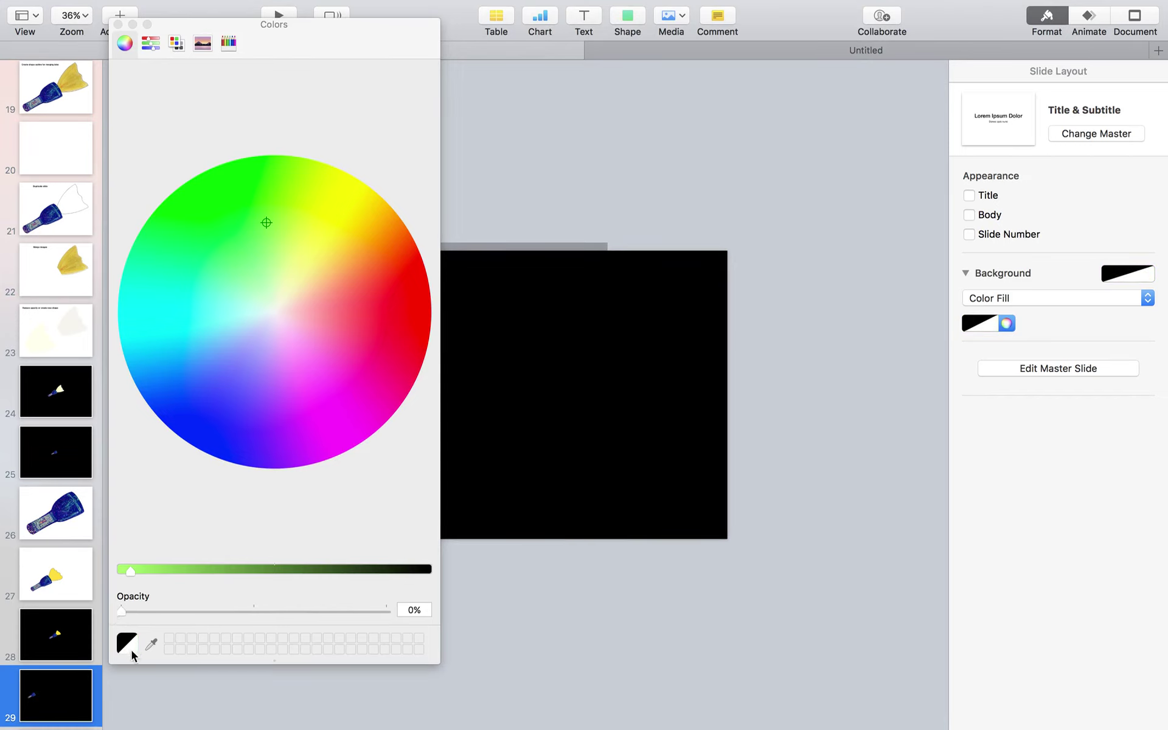
click(118, 24)
drag(254, 352, 376, 365)
scroll(515, 404, up, 5)
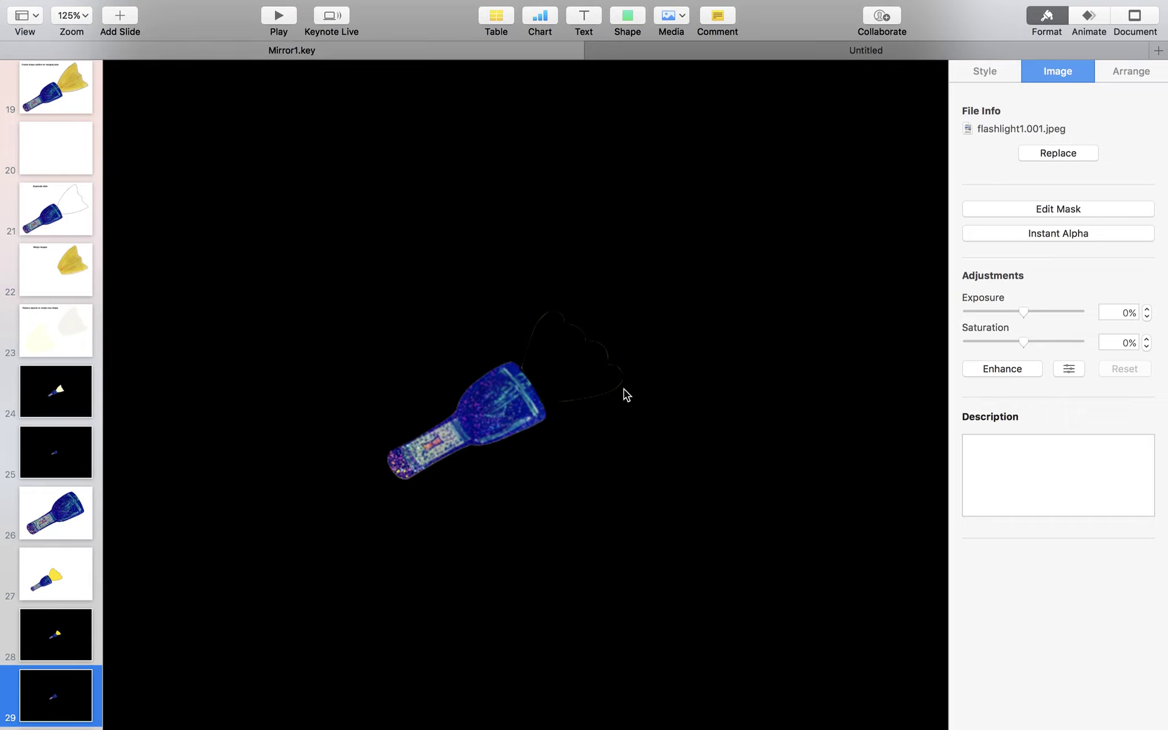
scroll(540, 411, down, 4)
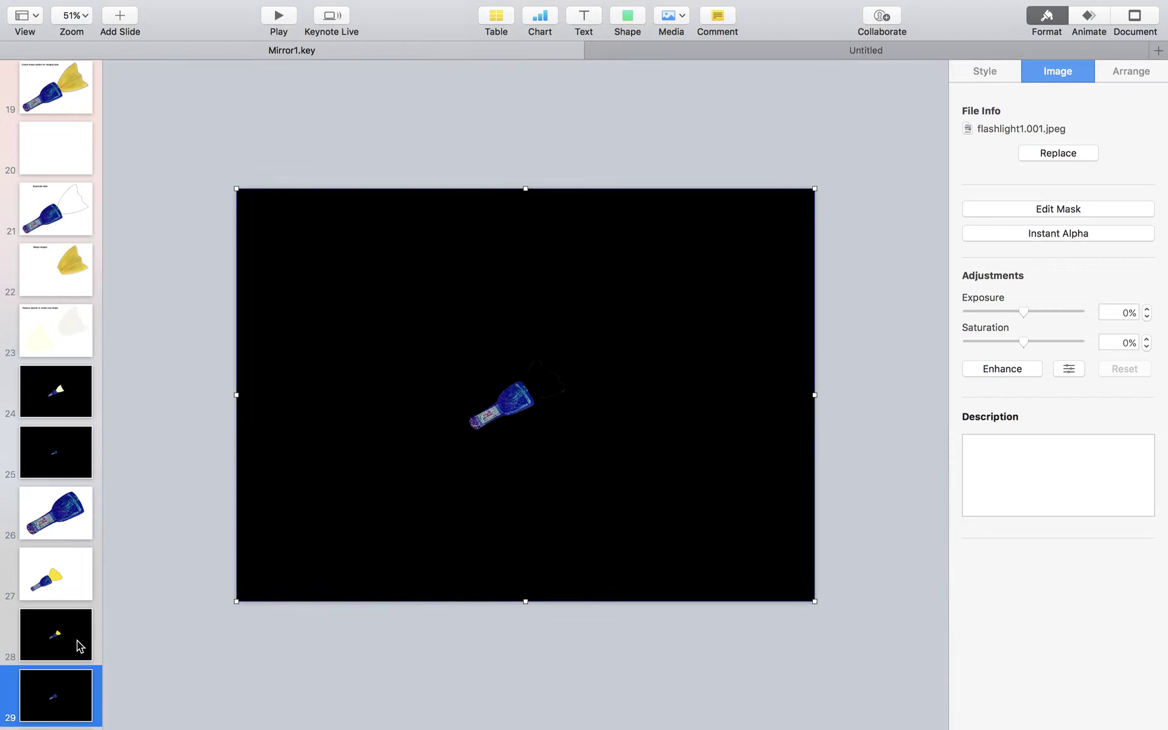
On slide 27, move the yellow beam shape away from the flashlight and copy the beam
click(66, 572)
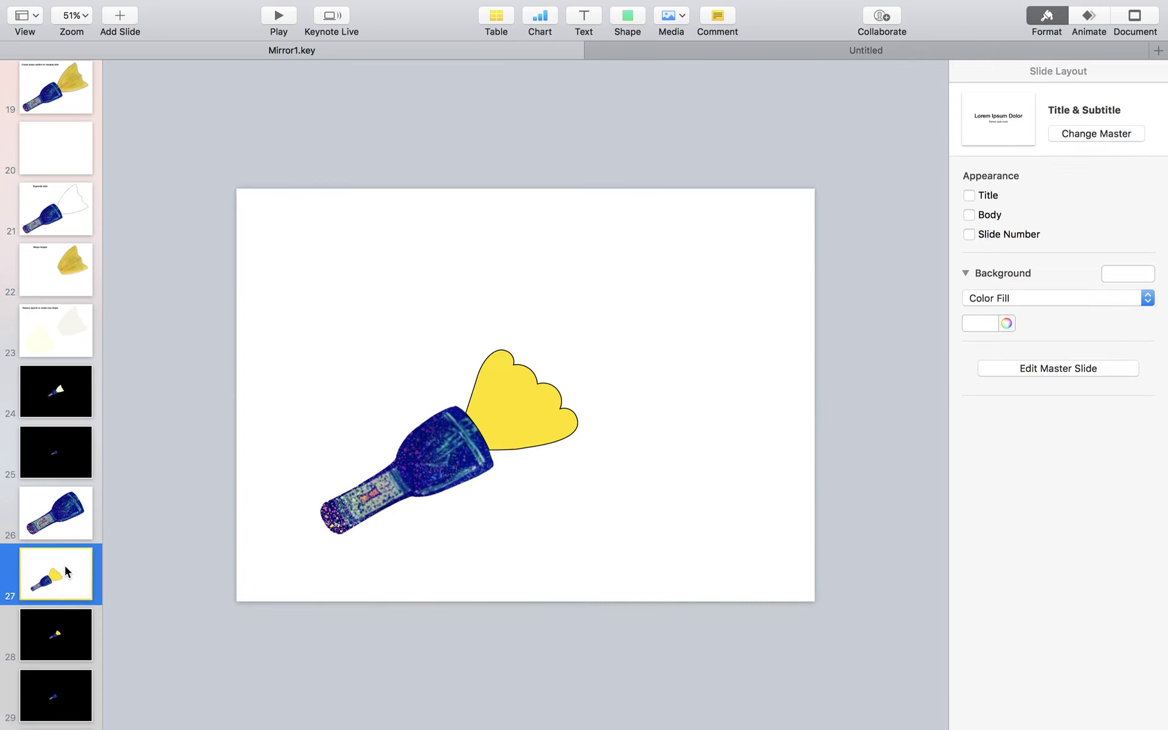
drag(503, 422, 539, 400)
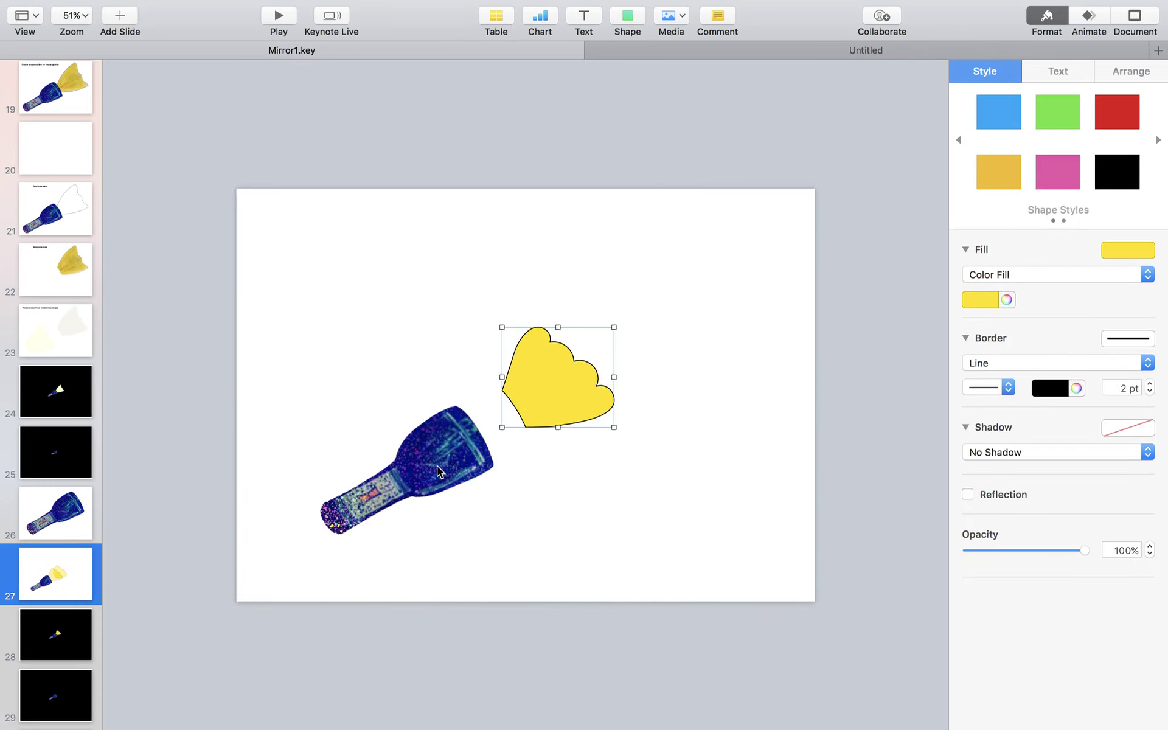
click(439, 470)
click(578, 440)
click(565, 407)
Fill slide 29's background behind the beam cutout with light yellow, followed by teal
click(76, 699)
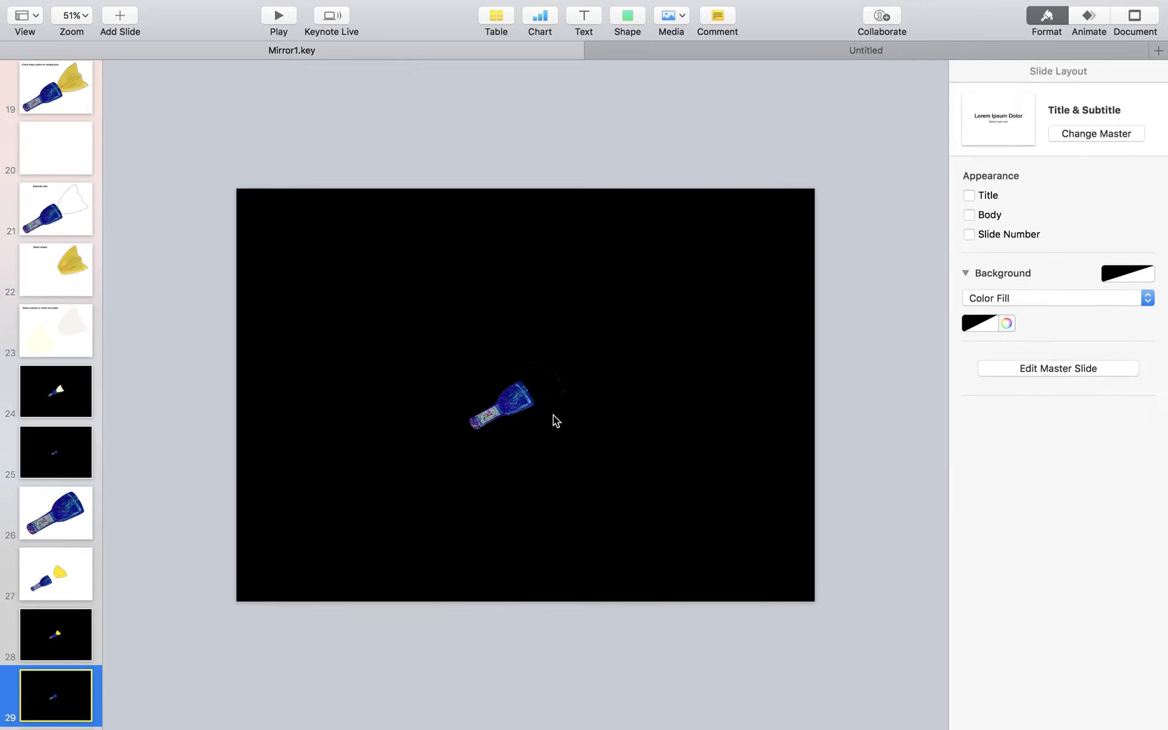
scroll(91, 678, down, 2)
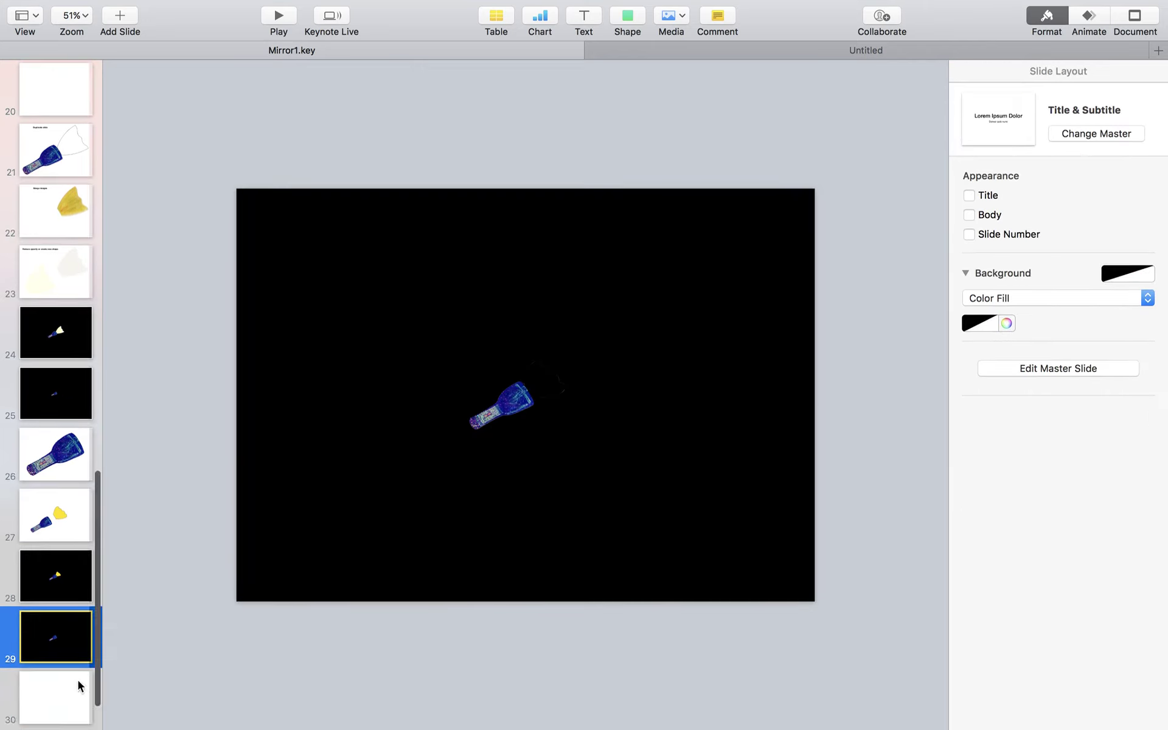
click(453, 545)
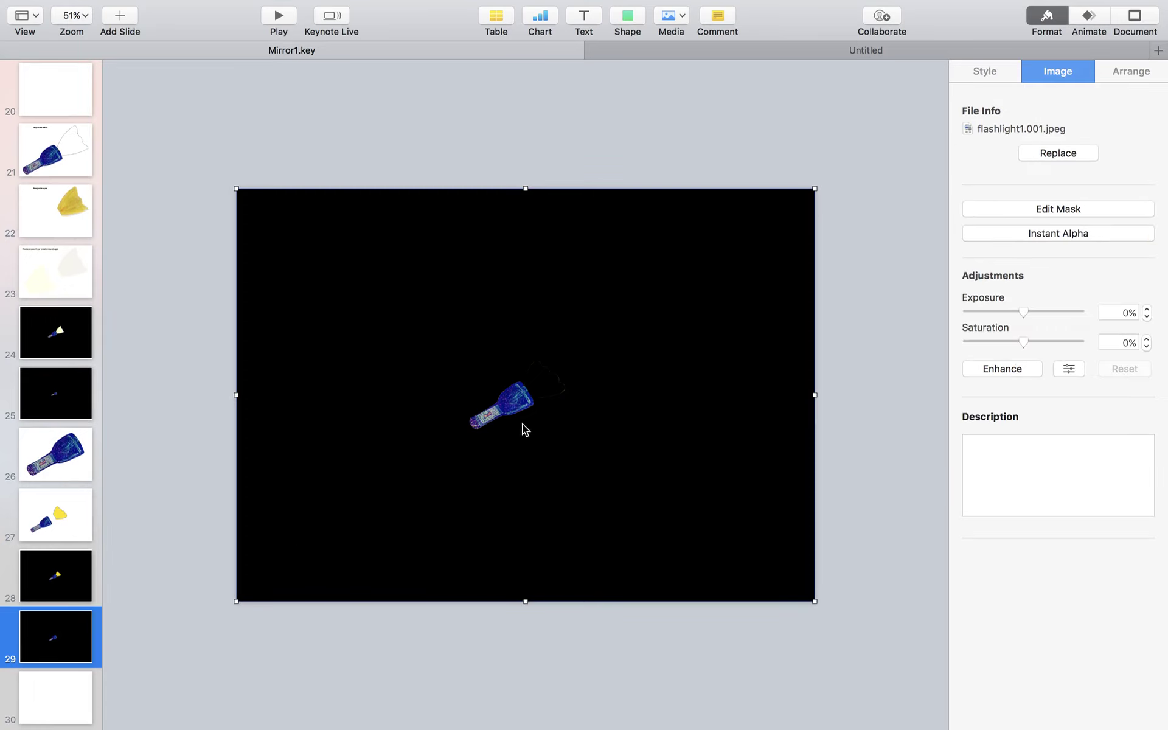
click(551, 394)
click(989, 323)
click(1005, 365)
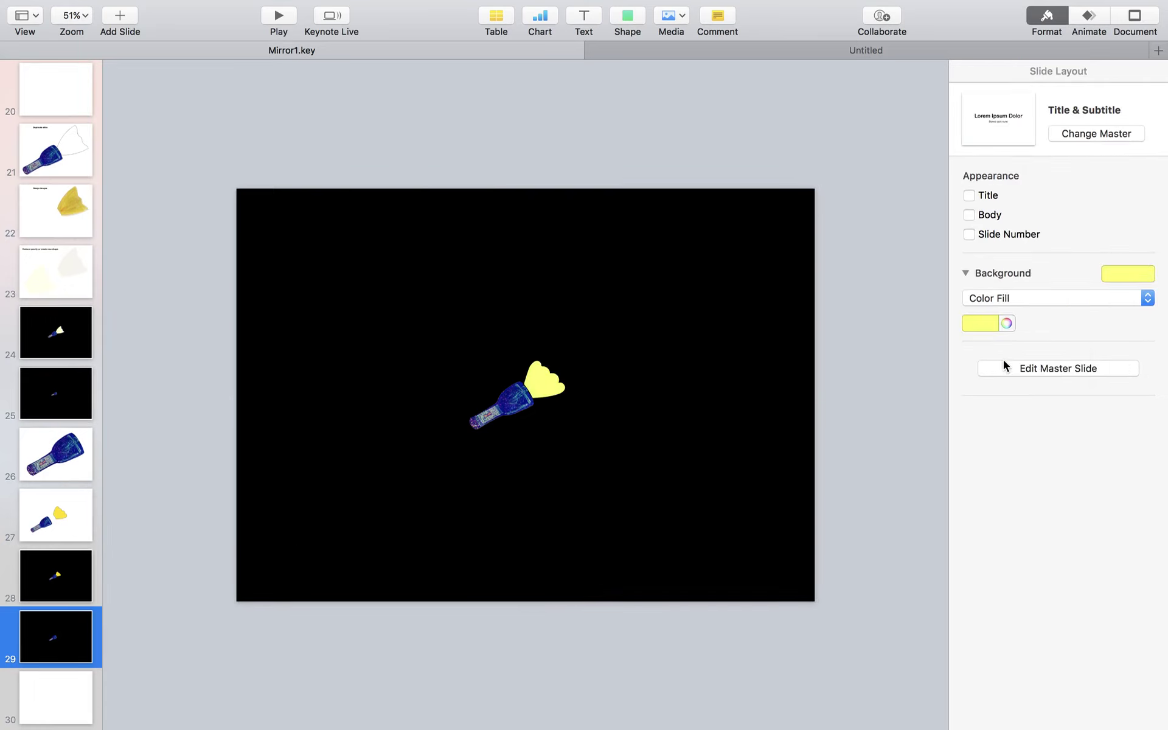
click(999, 323)
click(955, 373)
Paste the yellow beam on slide 29 and resize it to cover the beam cutout in front of the flashlight
scroll(523, 392, up, 2)
scroll(522, 390, up, 5)
click(521, 386)
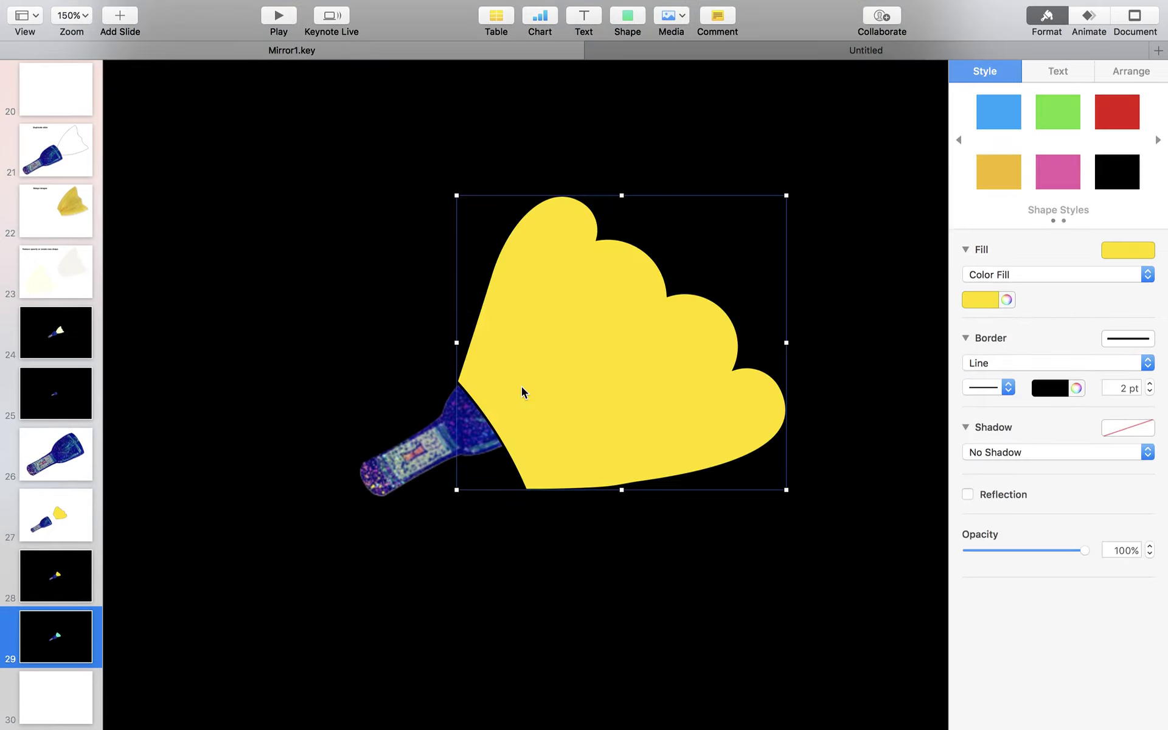
drag(787, 196, 598, 347)
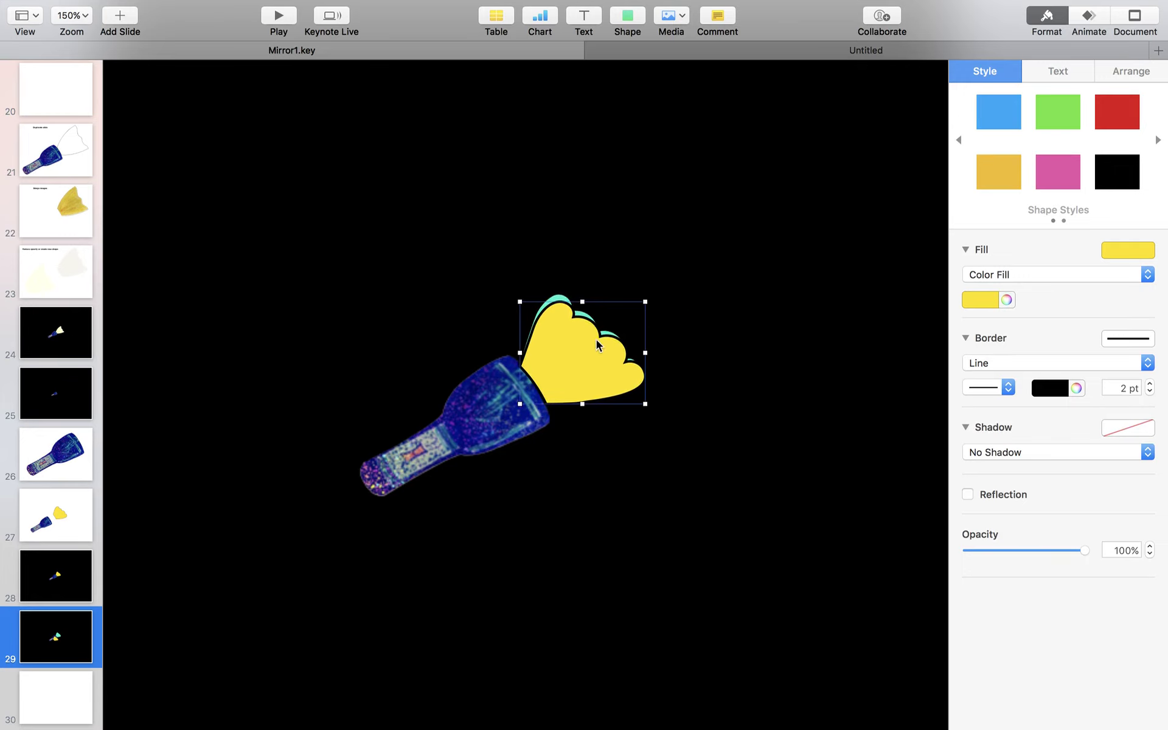
drag(583, 301, 583, 293)
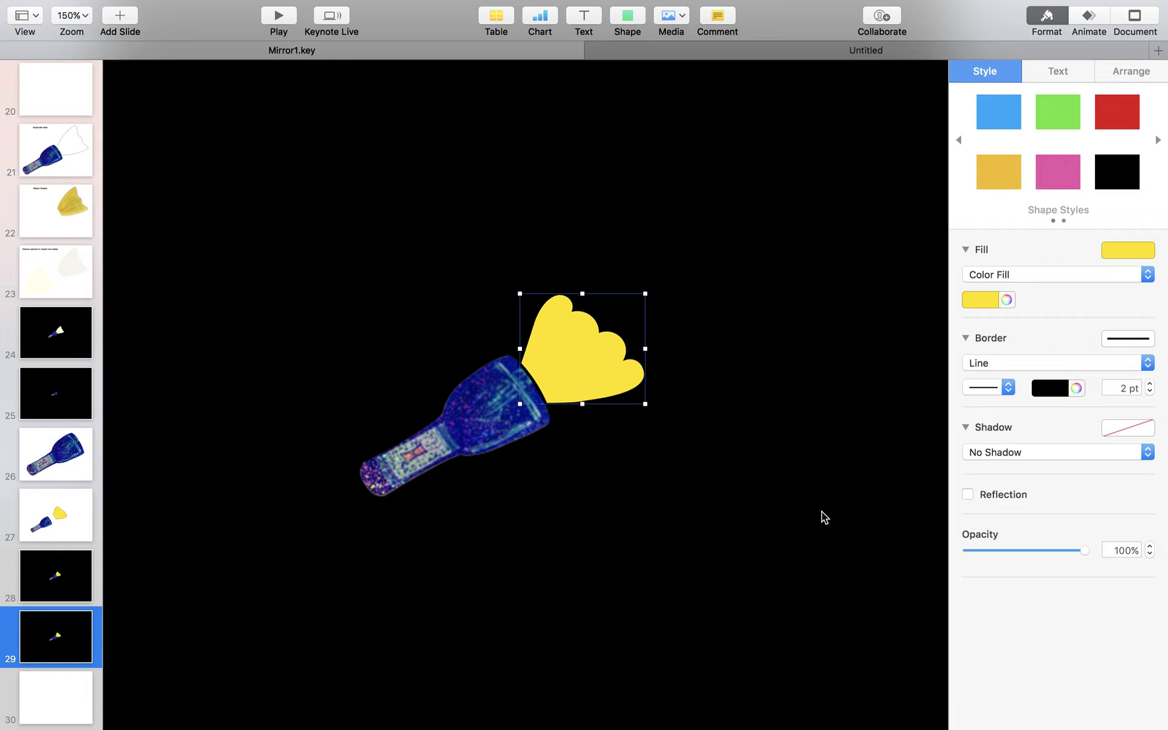
Set the pasted yellow beam's opacity to 37% and move it down off the cutout
click(1002, 551)
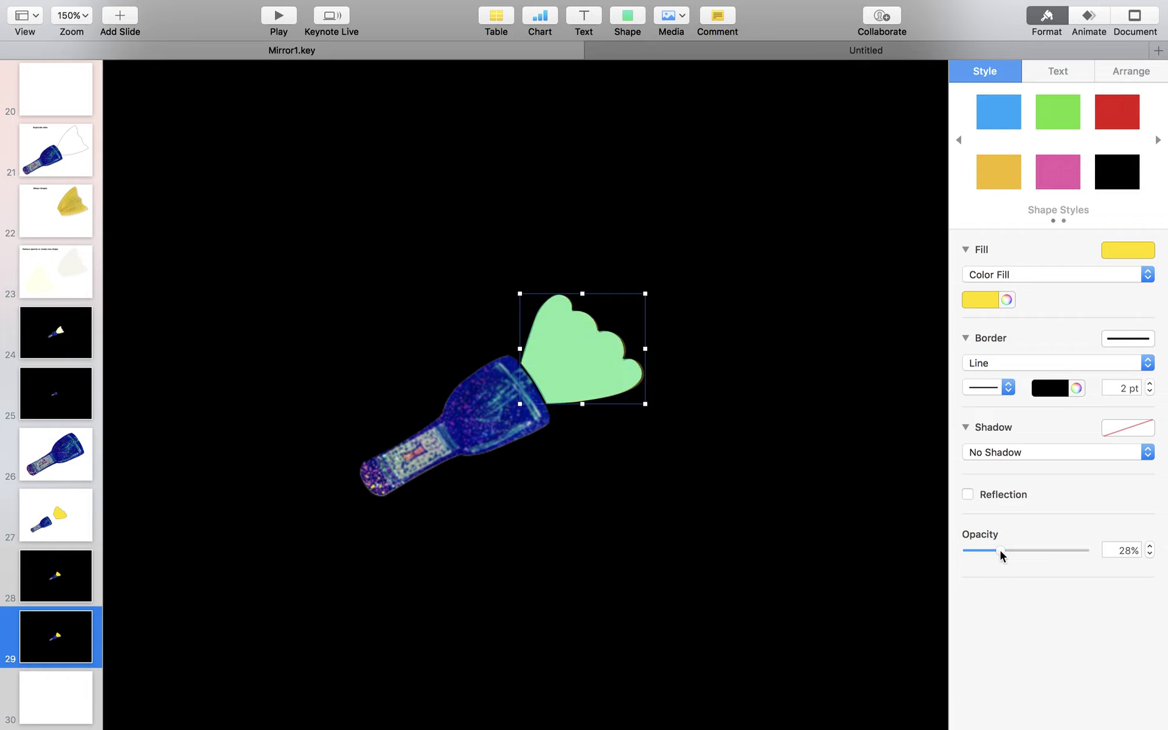
mouse_move(1002, 552)
mouse_down()
mouse_move(986, 552)
mouse_move(1010, 551)
mouse_up()
drag(600, 368, 569, 435)
Set slide 29's background colour opacity to 0% and move the yellow beam back over the cutout
click(605, 347)
click(980, 324)
click(1006, 324)
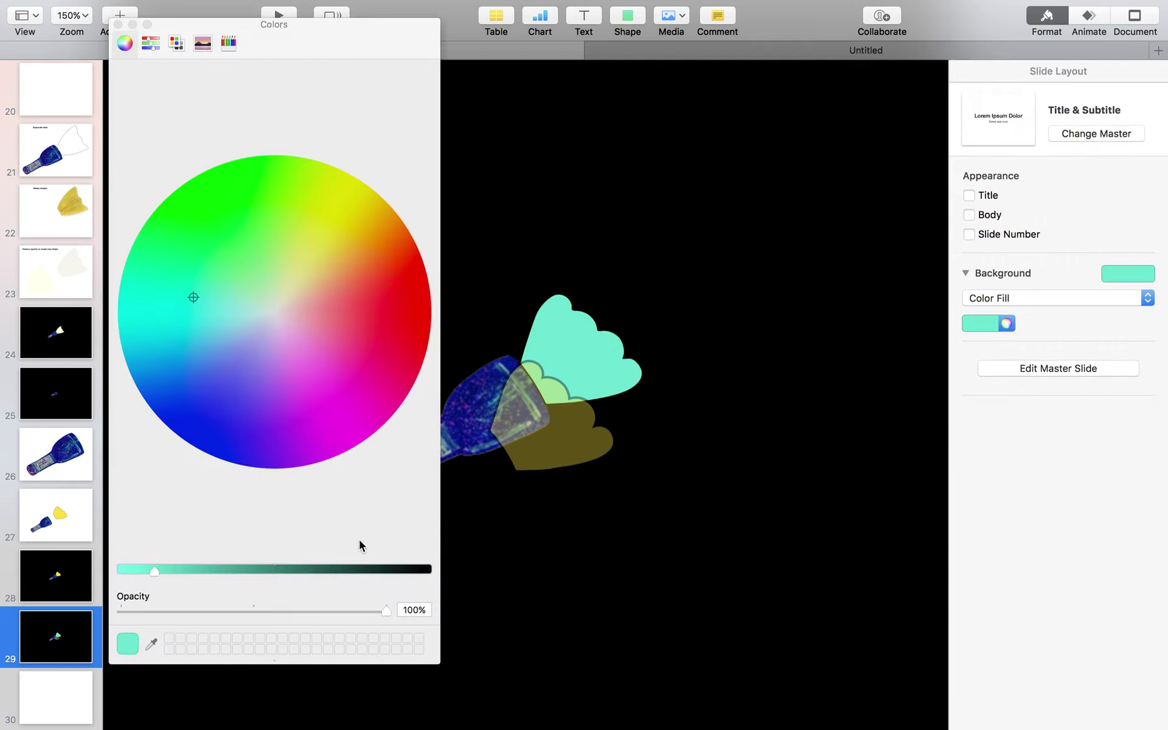
drag(389, 618, 113, 612)
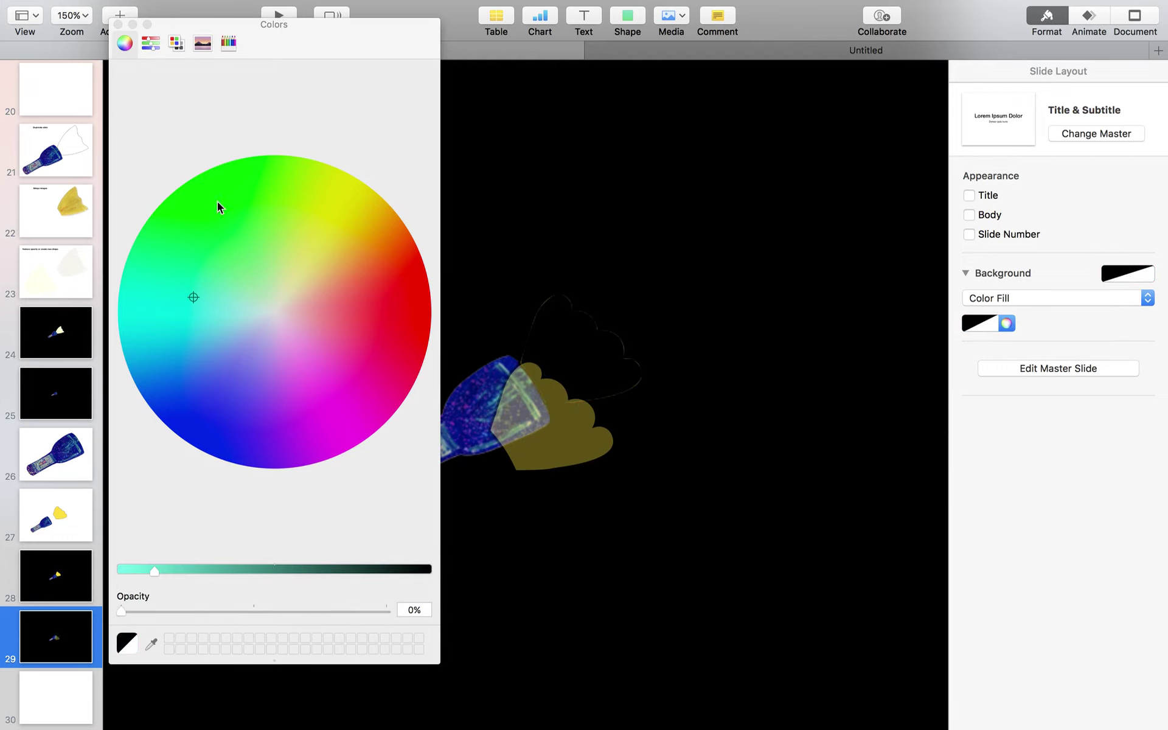
click(118, 24)
drag(572, 437, 603, 369)
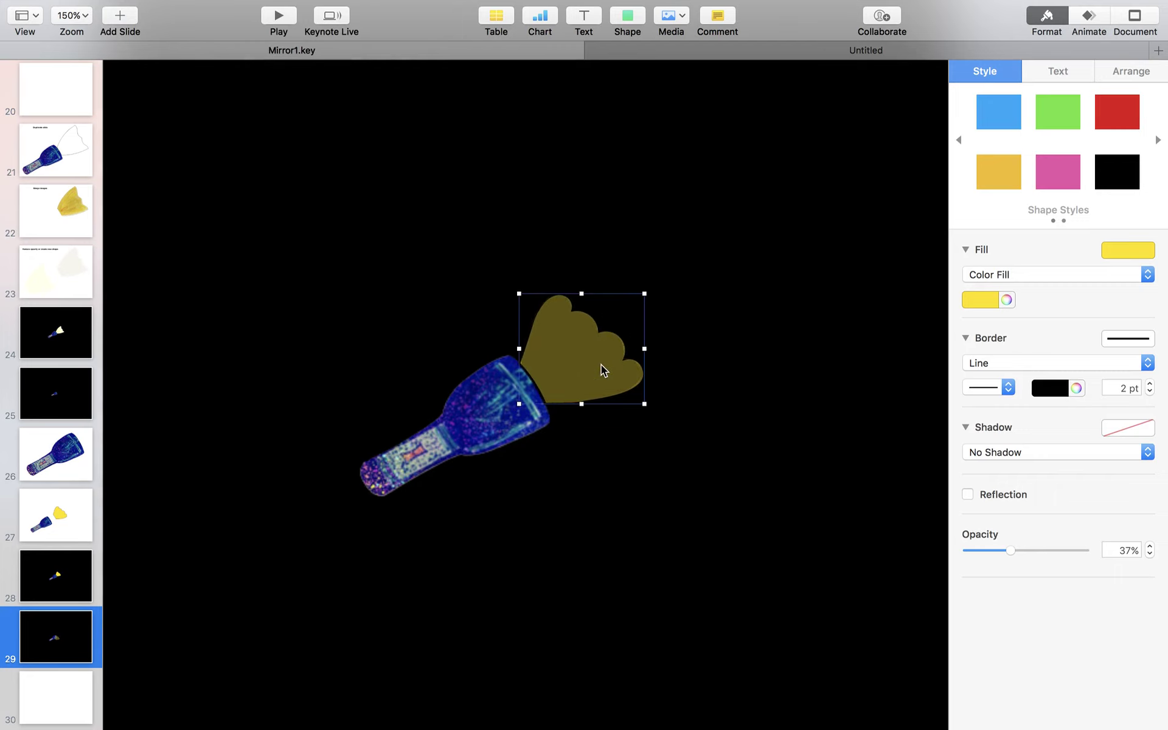
Set up an image export of the presentation limited to slides 29 to 29
scroll(659, 462, down, 5)
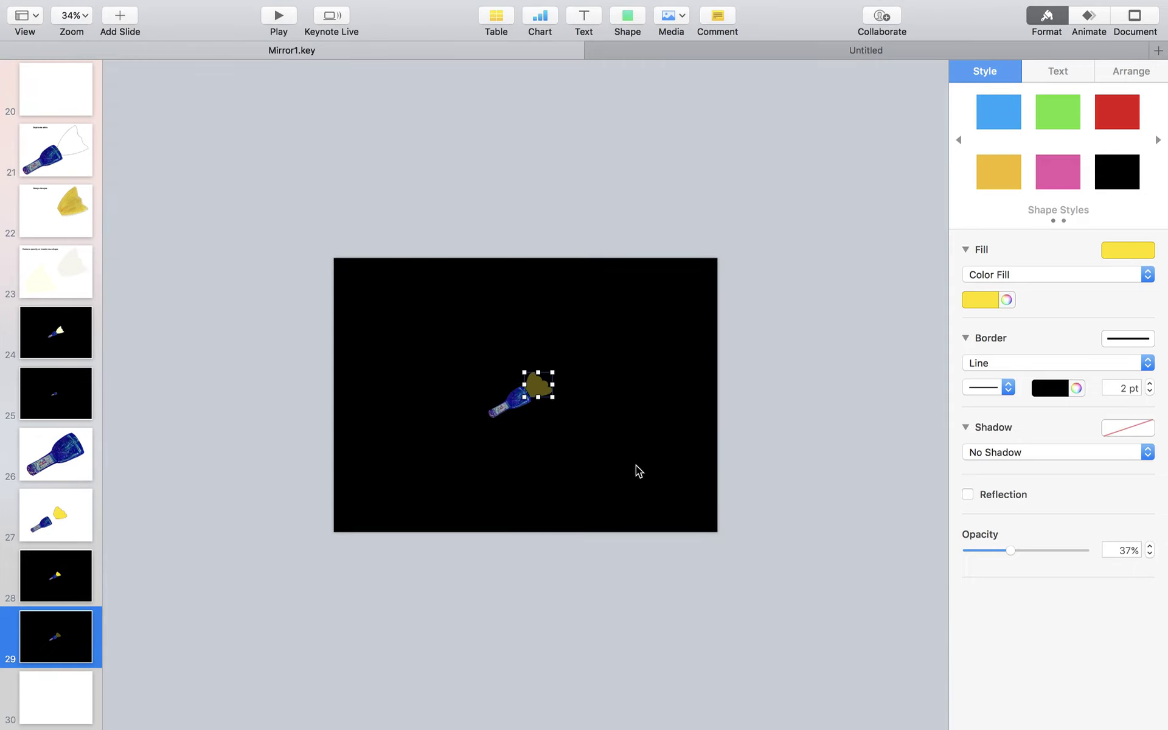
click(139, 8)
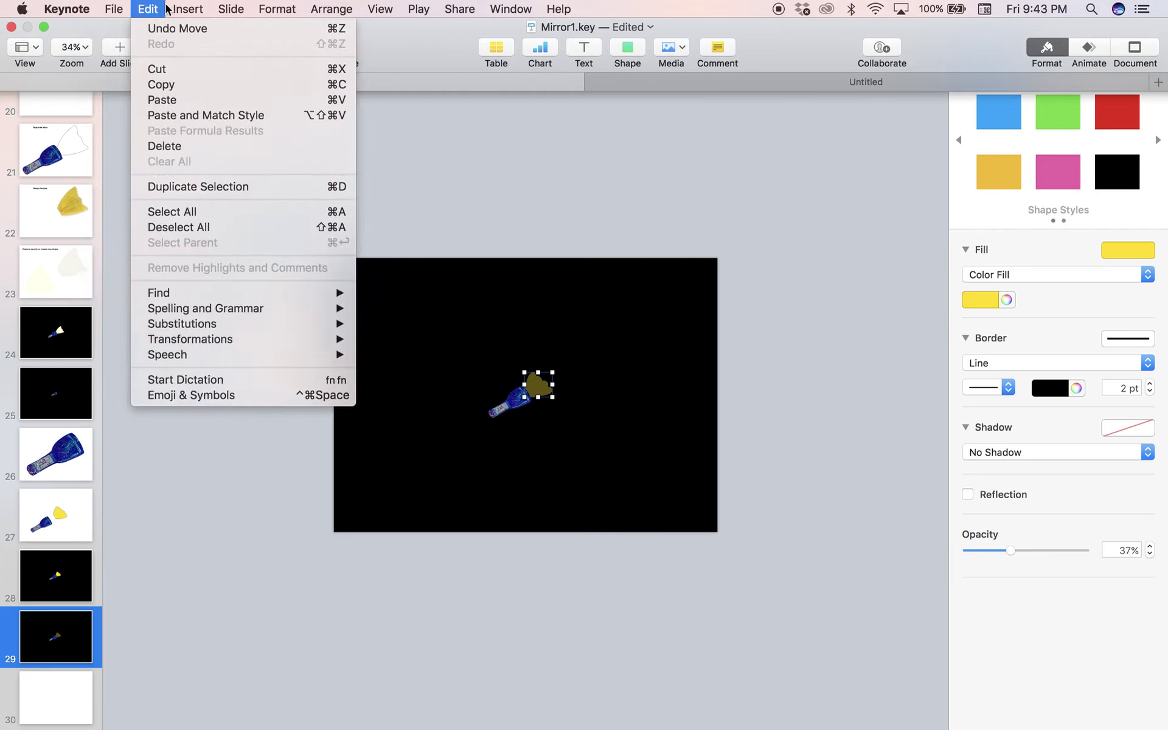
mouse_move(115, 8)
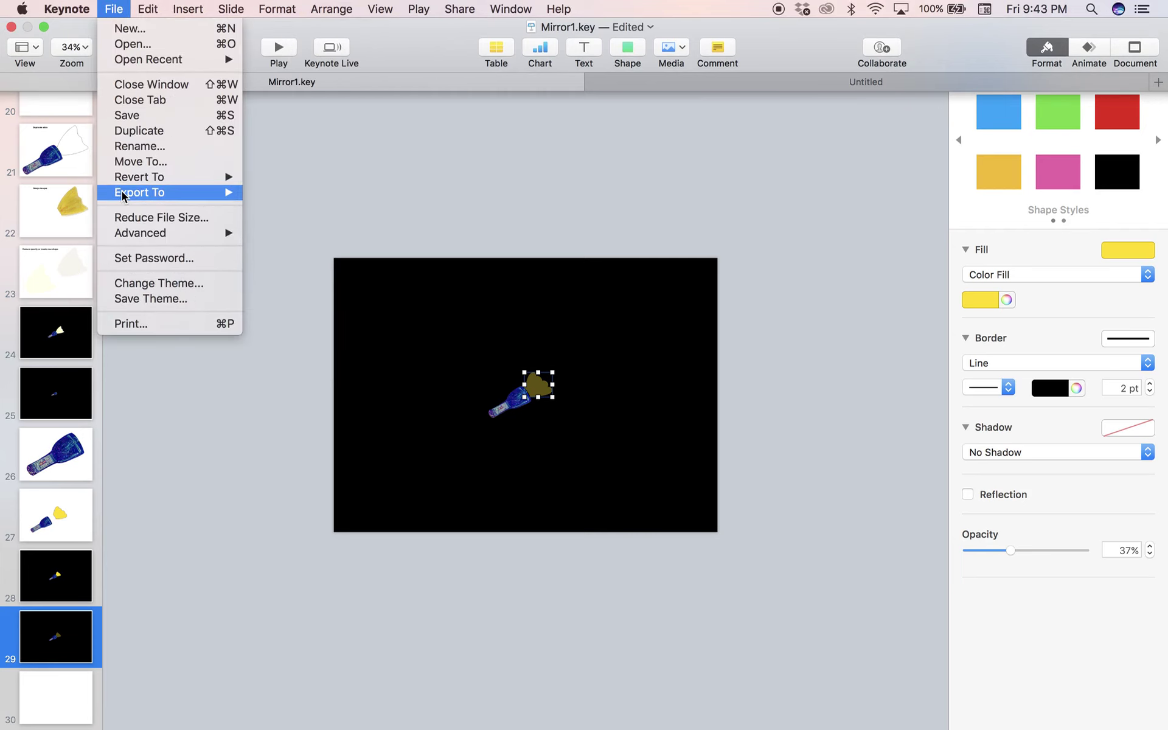
mouse_move(183, 192)
click(283, 254)
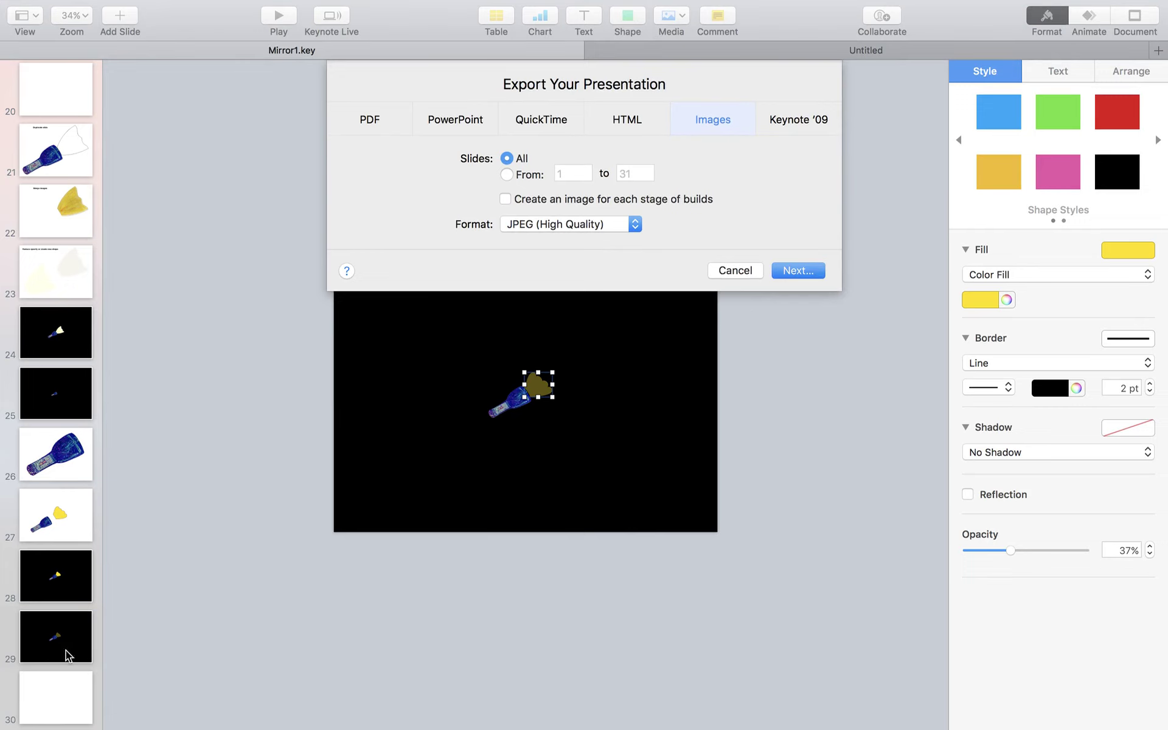
click(531, 174)
click(561, 170)
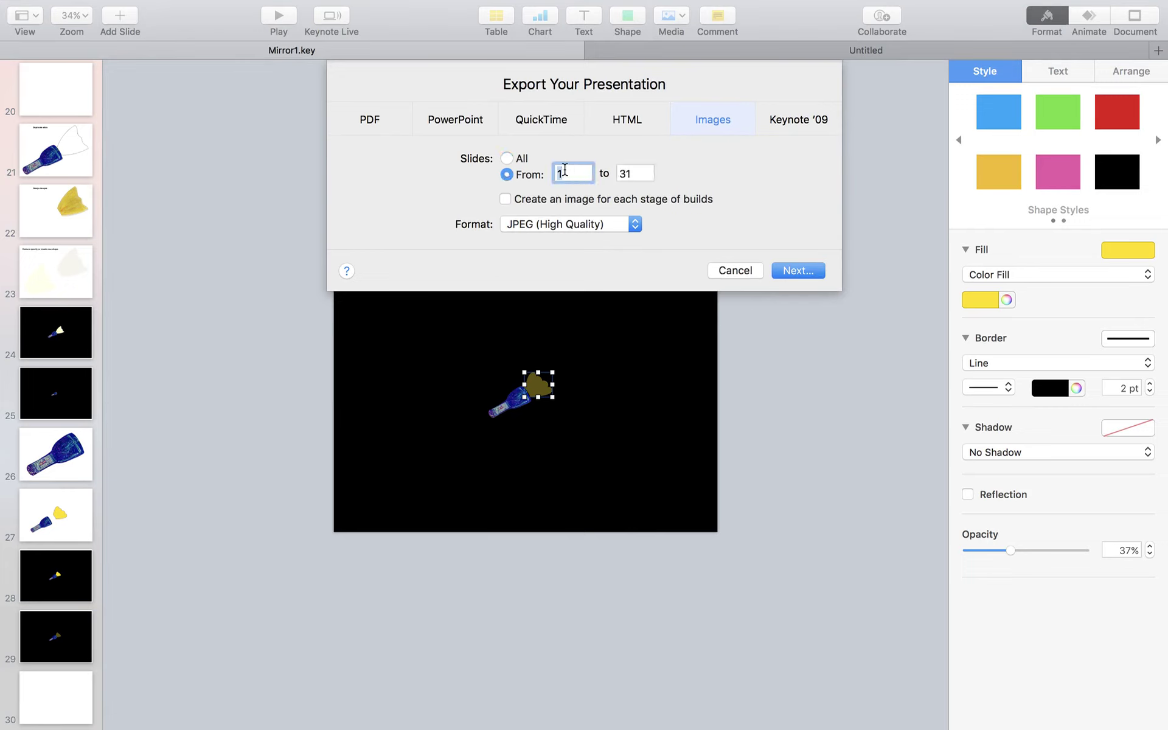
key(Tab)
text(29)
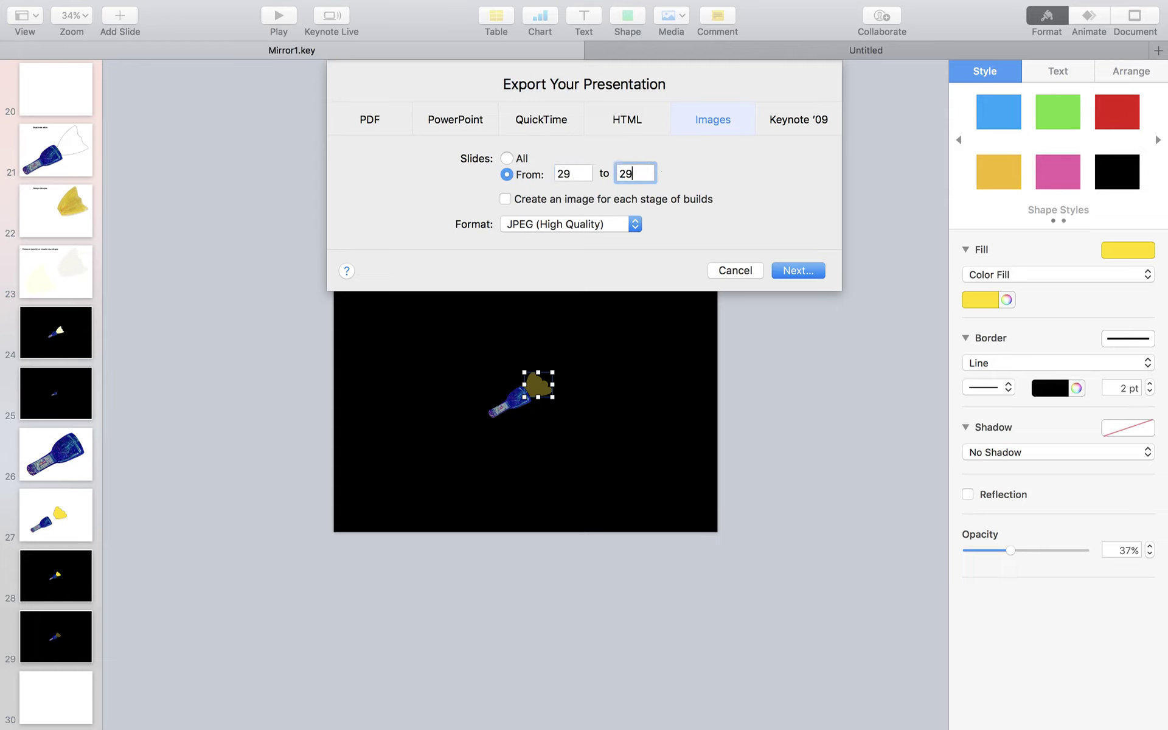
Export slide 29 as a PNG image named "flashlight for boom" into the flashlights folder on the Desktop
click(577, 234)
click(572, 253)
click(783, 272)
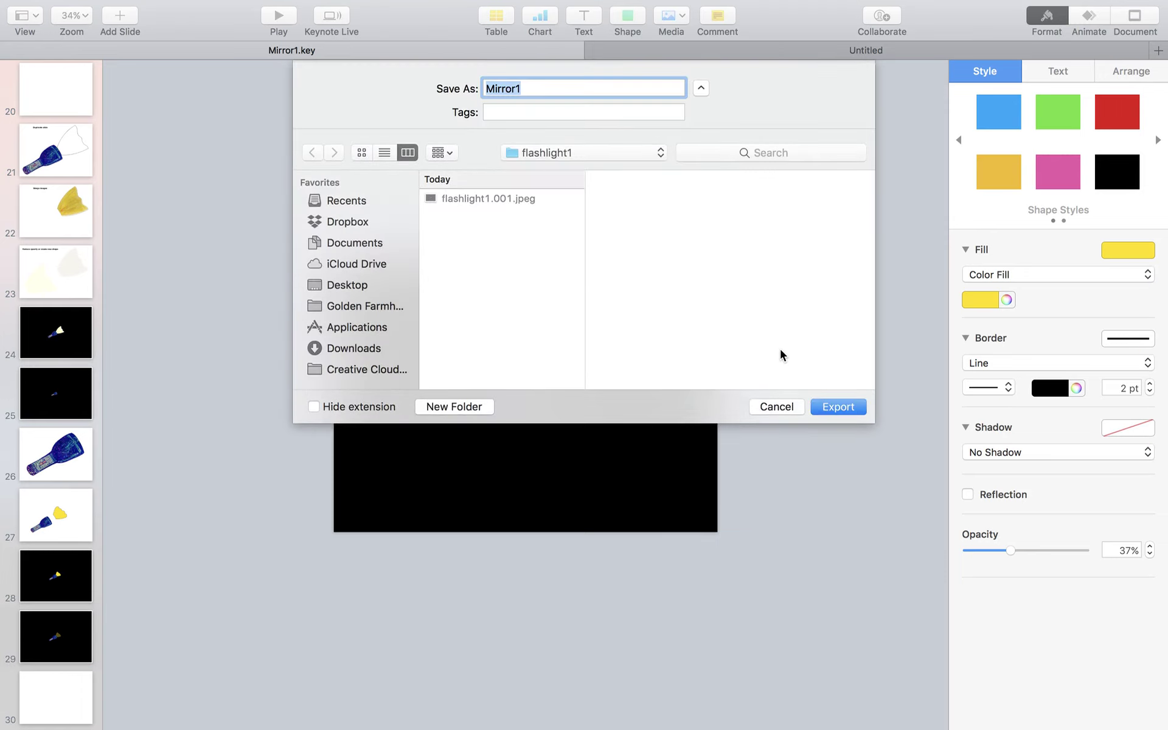
text(flashlight for boom)
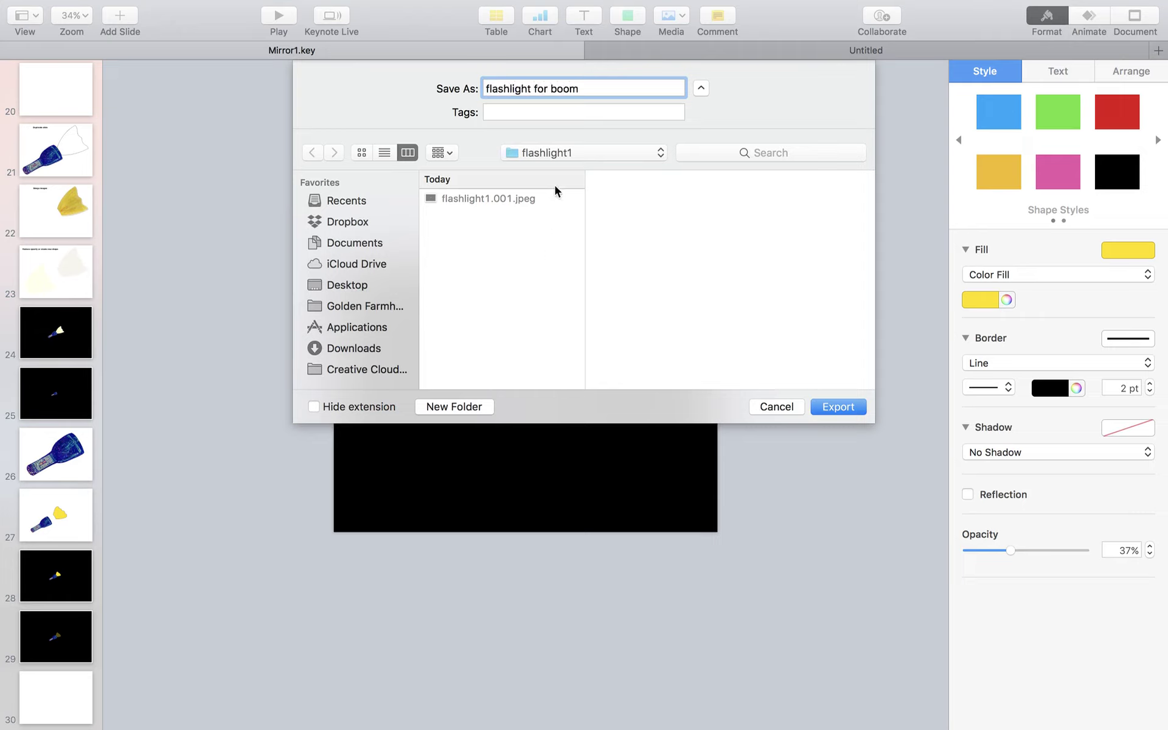
click(556, 155)
click(556, 173)
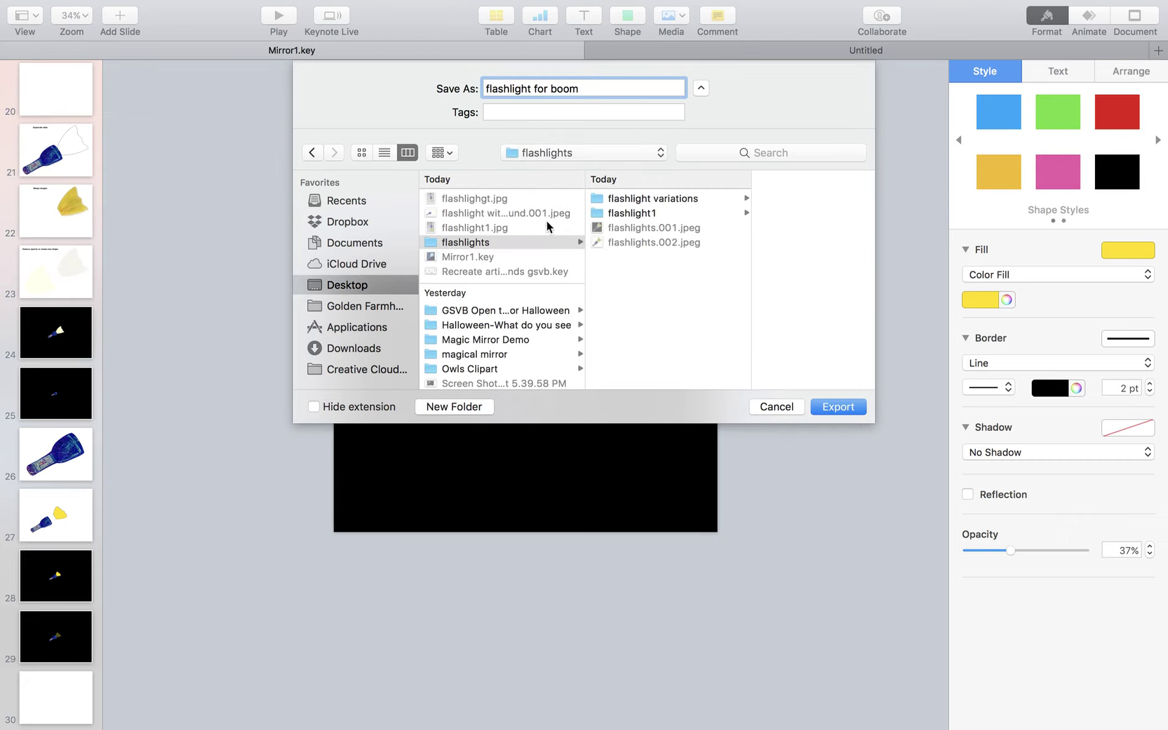
click(837, 407)
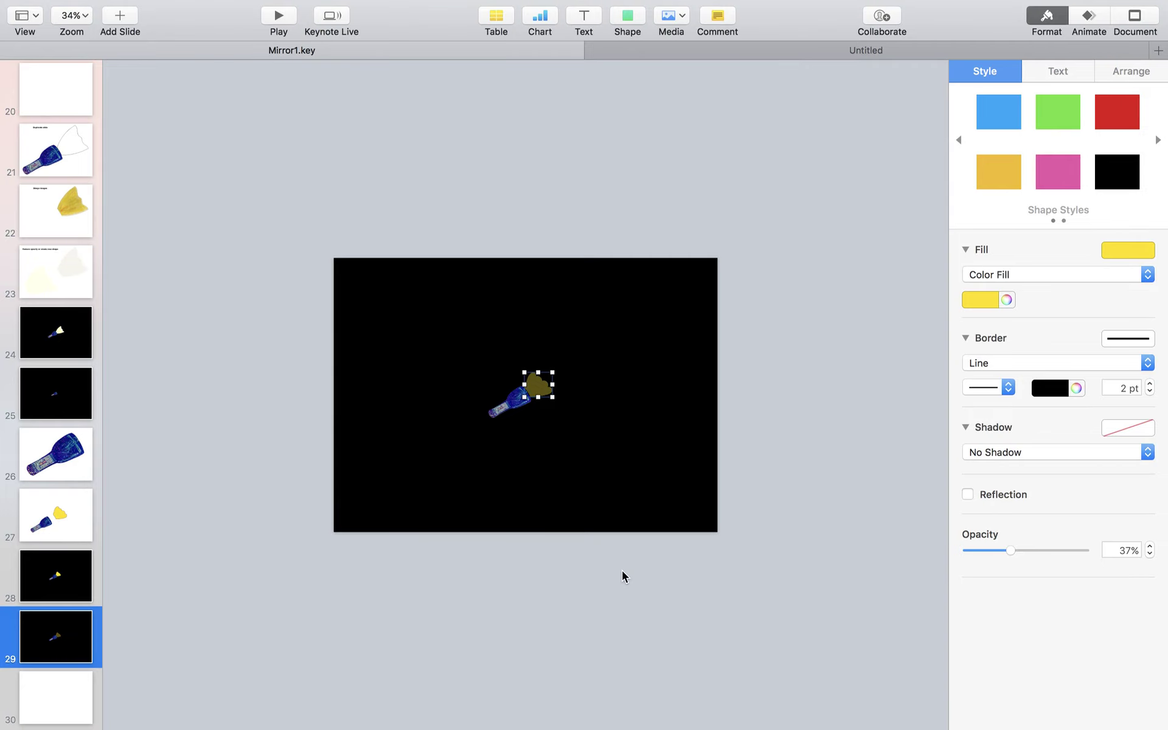
Switch to Boom Cards in Google Chrome, leave the card preview and delete the old flashlight image from card 8
key(ctrl+Up)
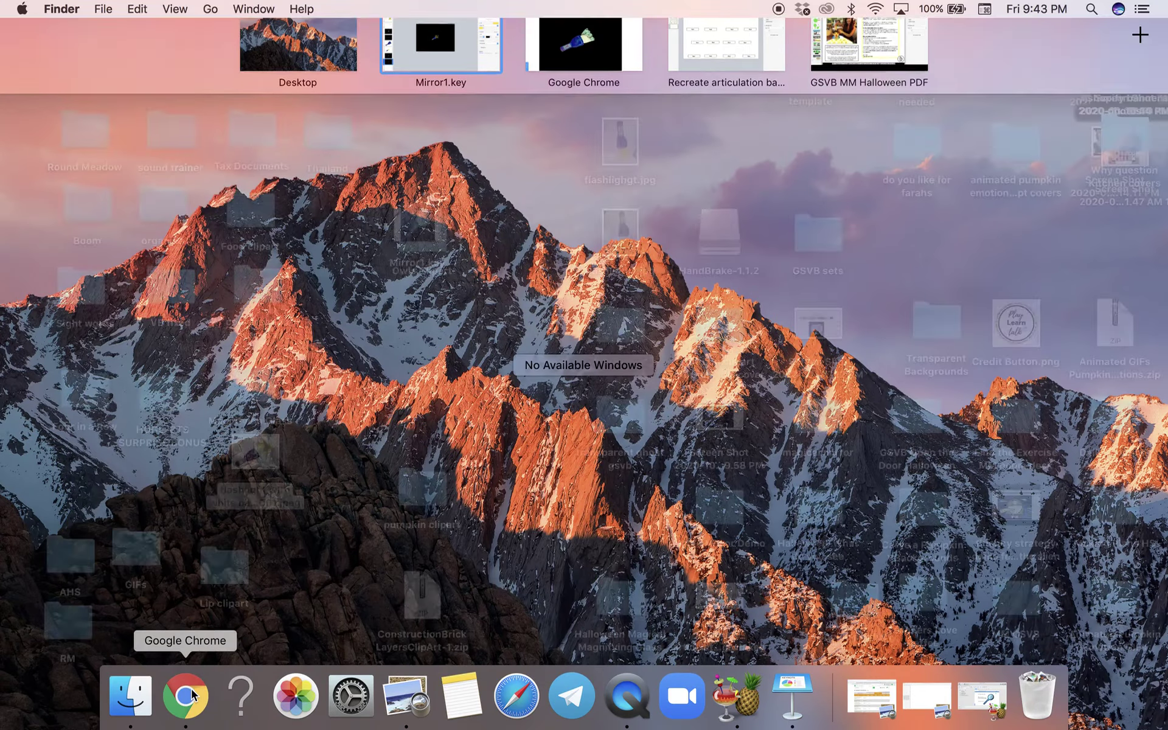
click(186, 695)
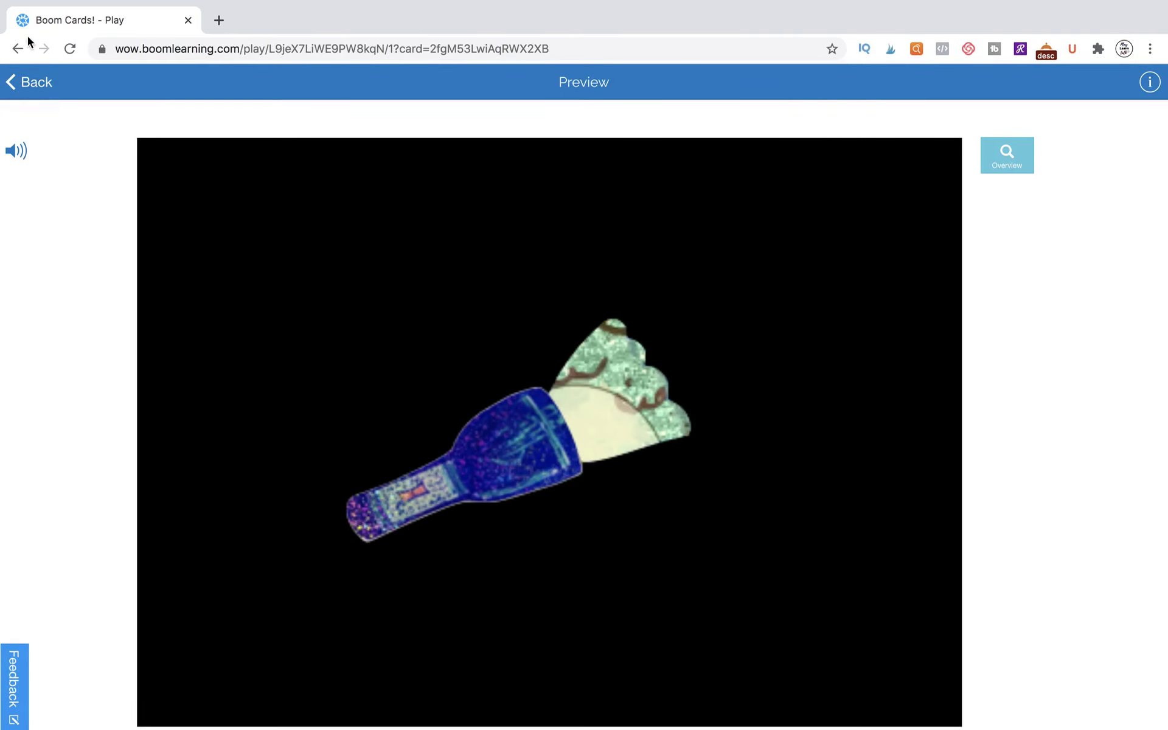
click(37, 81)
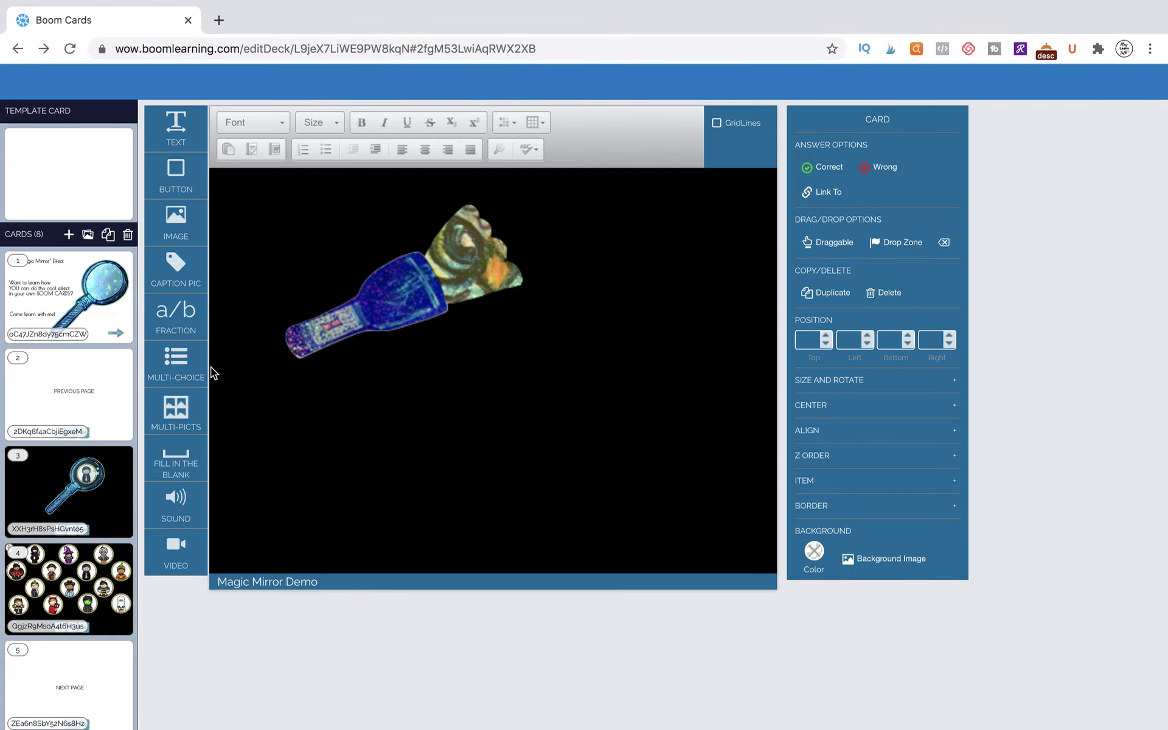
scroll(77, 599, down, 5)
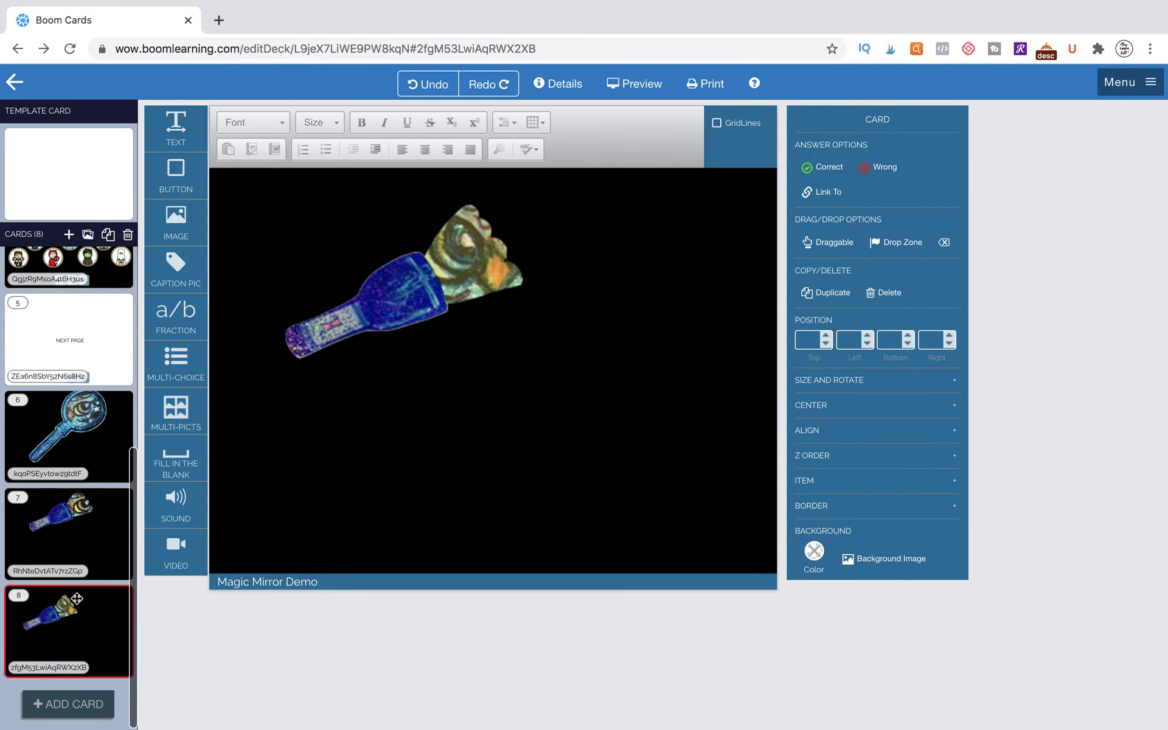
click(451, 420)
key(Delete)
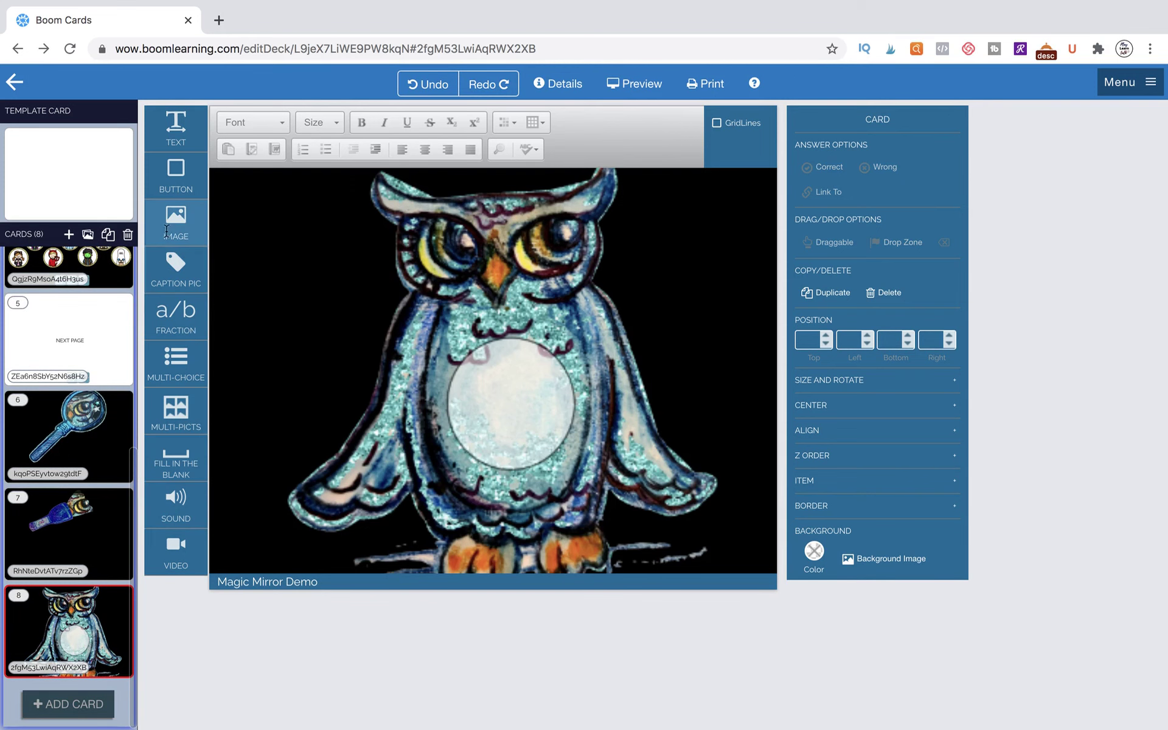
Add an image element to card 8 and upload flashlight for boom.001.png from the Desktop's flashlights > flashlight for boom folder
drag(180, 230, 442, 284)
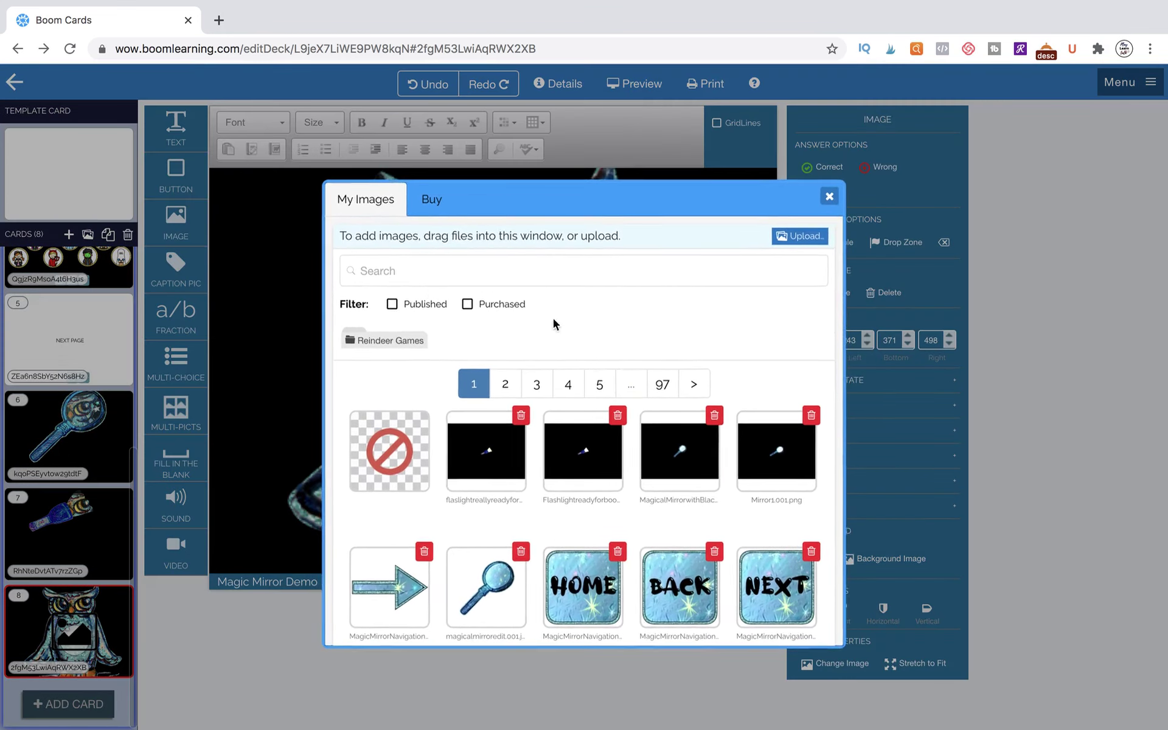
click(815, 241)
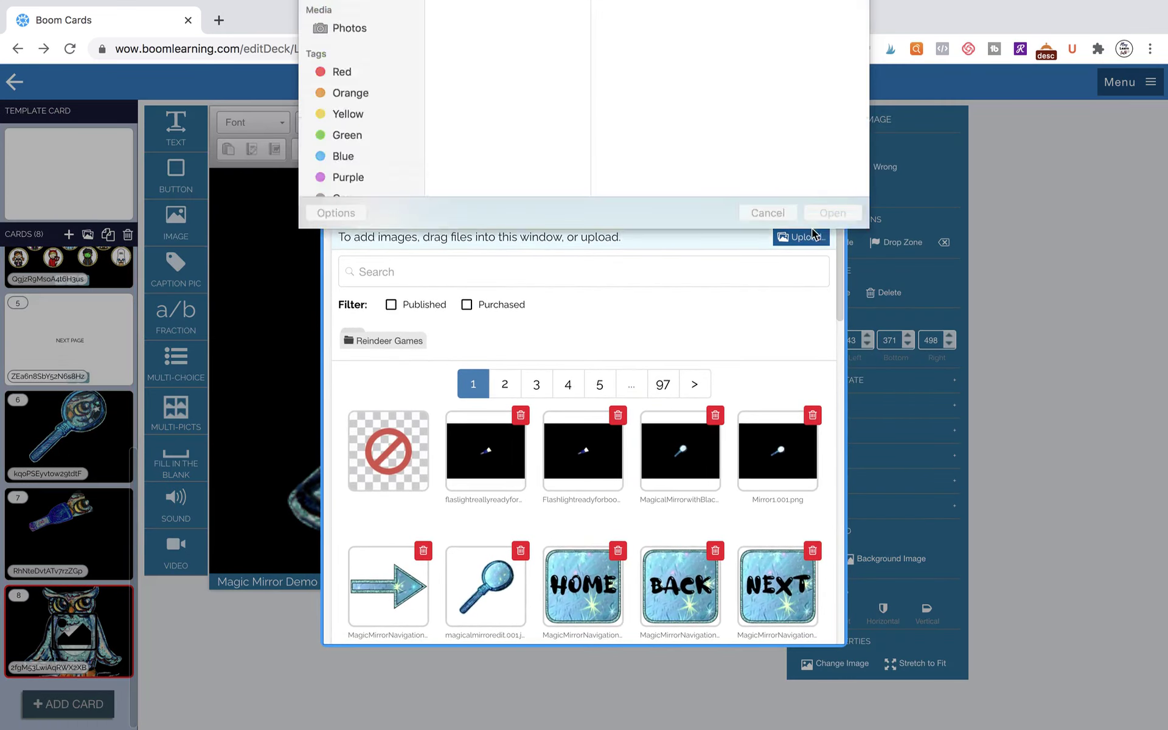
click(350, 144)
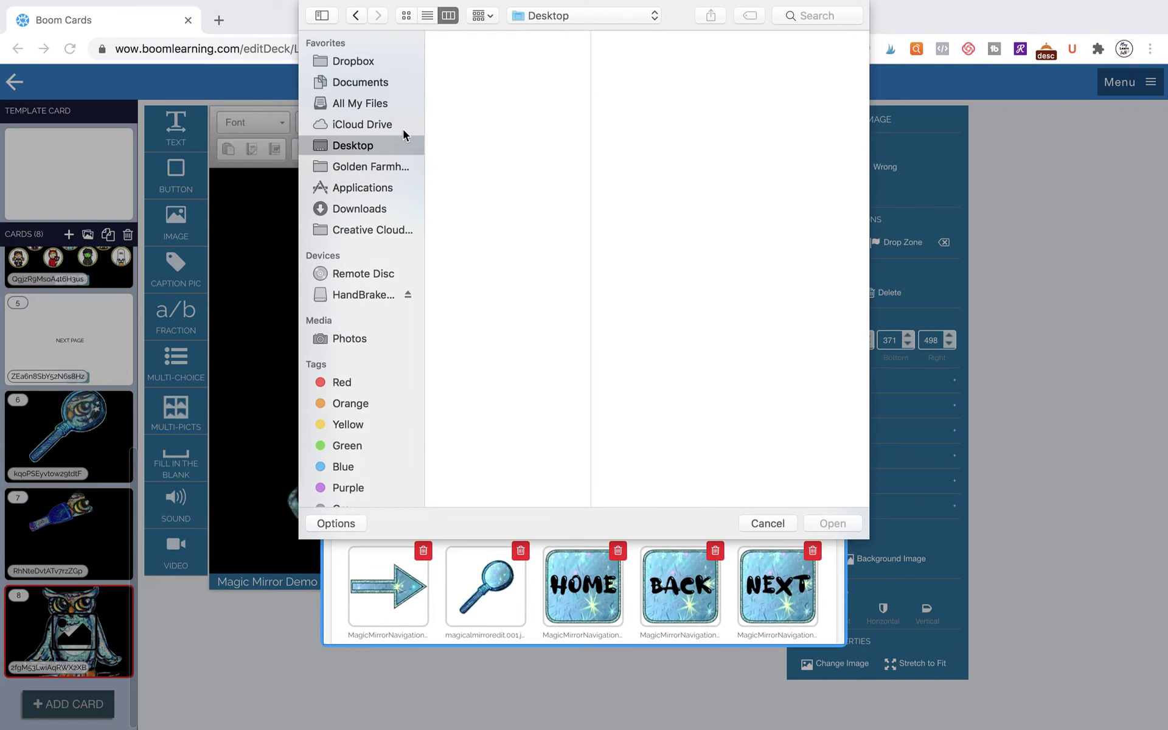
click(478, 103)
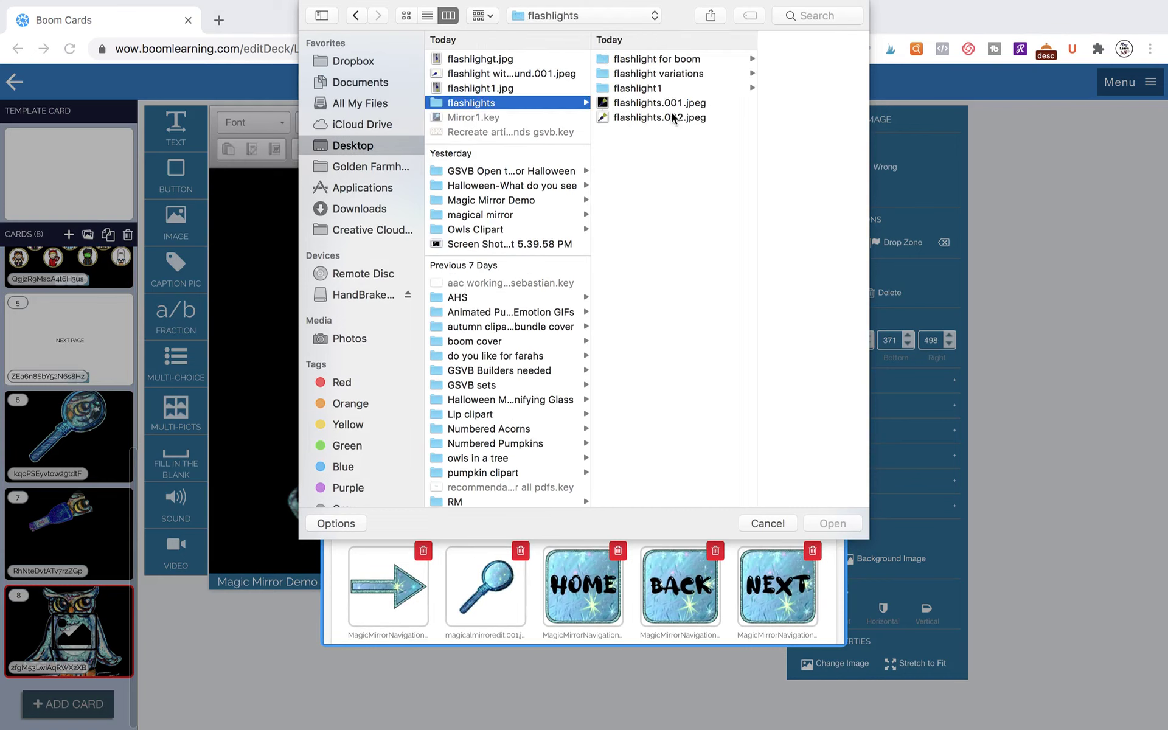
click(636, 89)
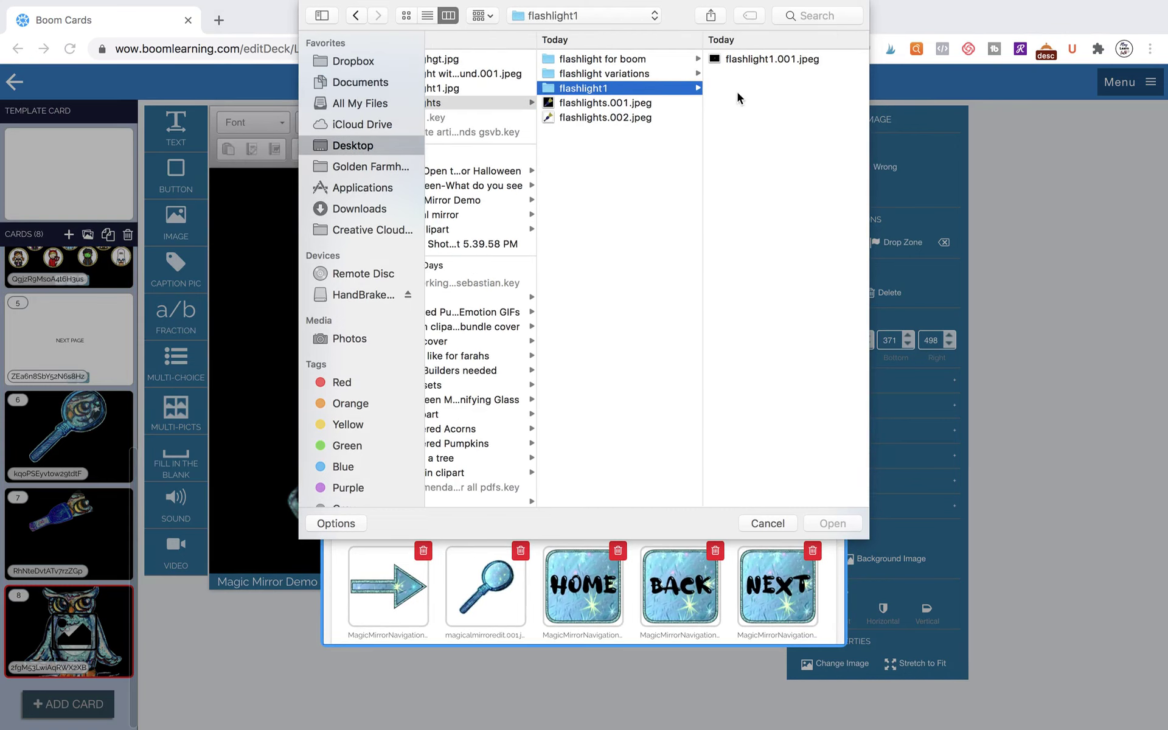
click(616, 104)
click(609, 59)
click(738, 61)
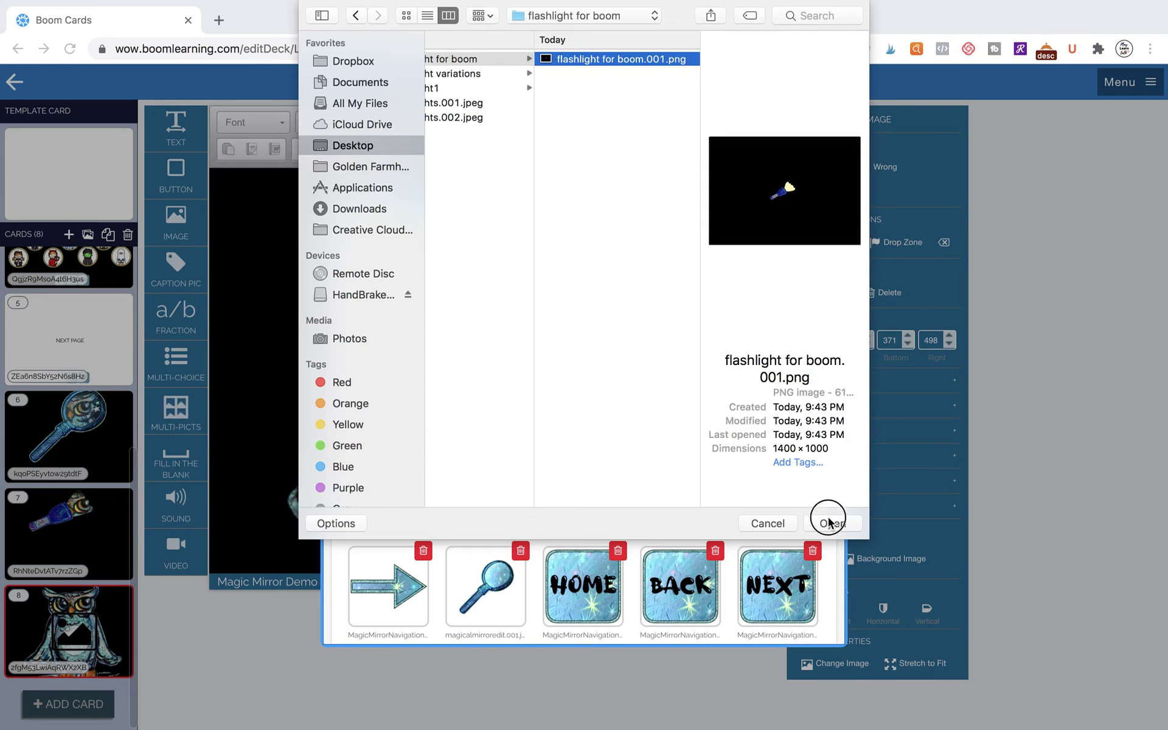
click(828, 518)
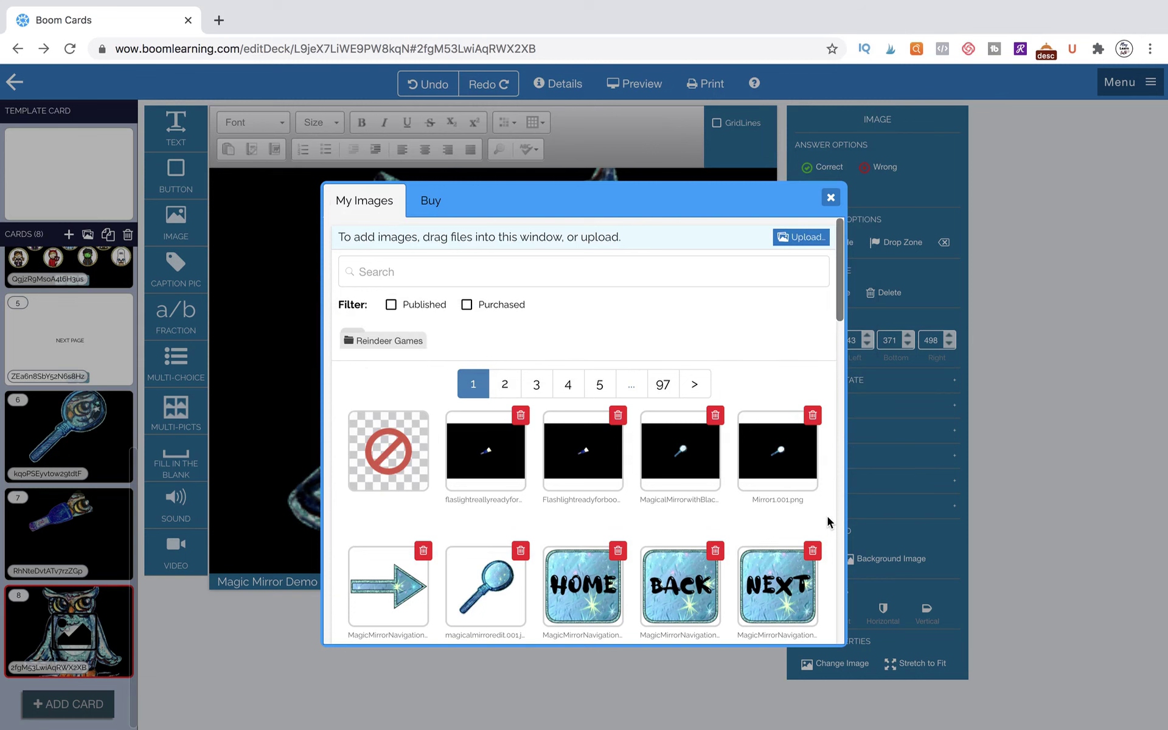
Enlarge the new flashlight image well beyond card 8's edges and position it so its black area covers the whole owl
drag(550, 456, 256, 490)
drag(483, 397, 221, 399)
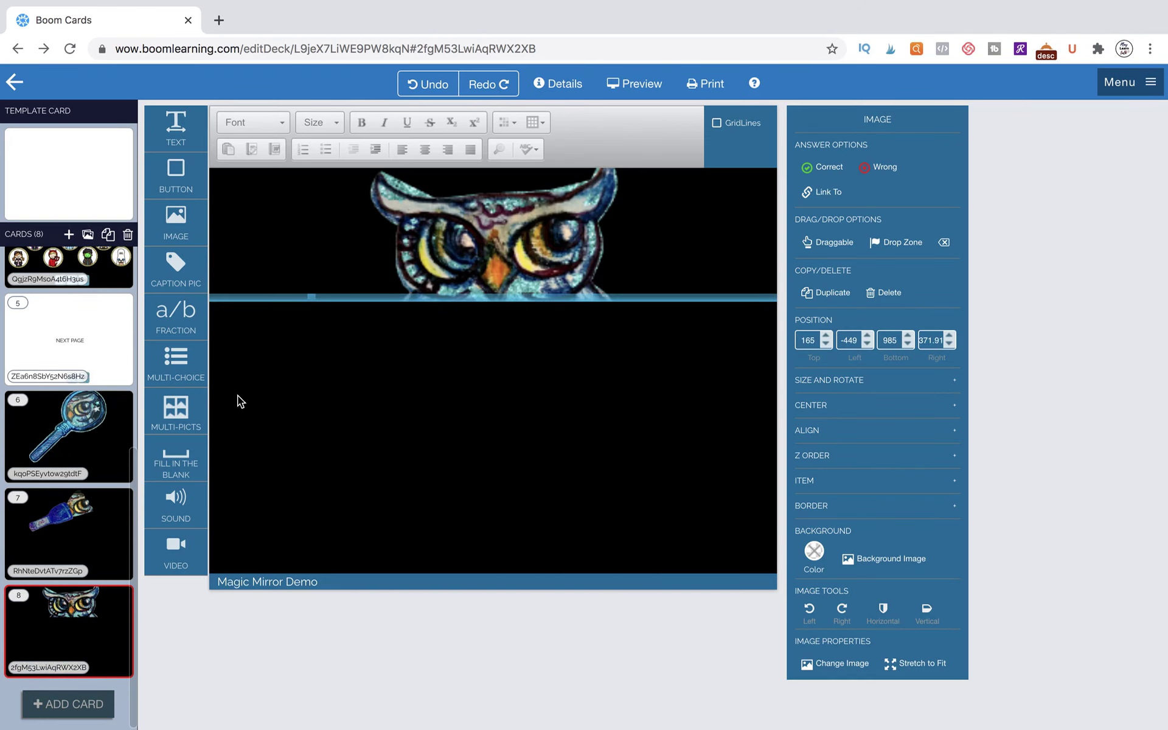
drag(359, 418, 694, 407)
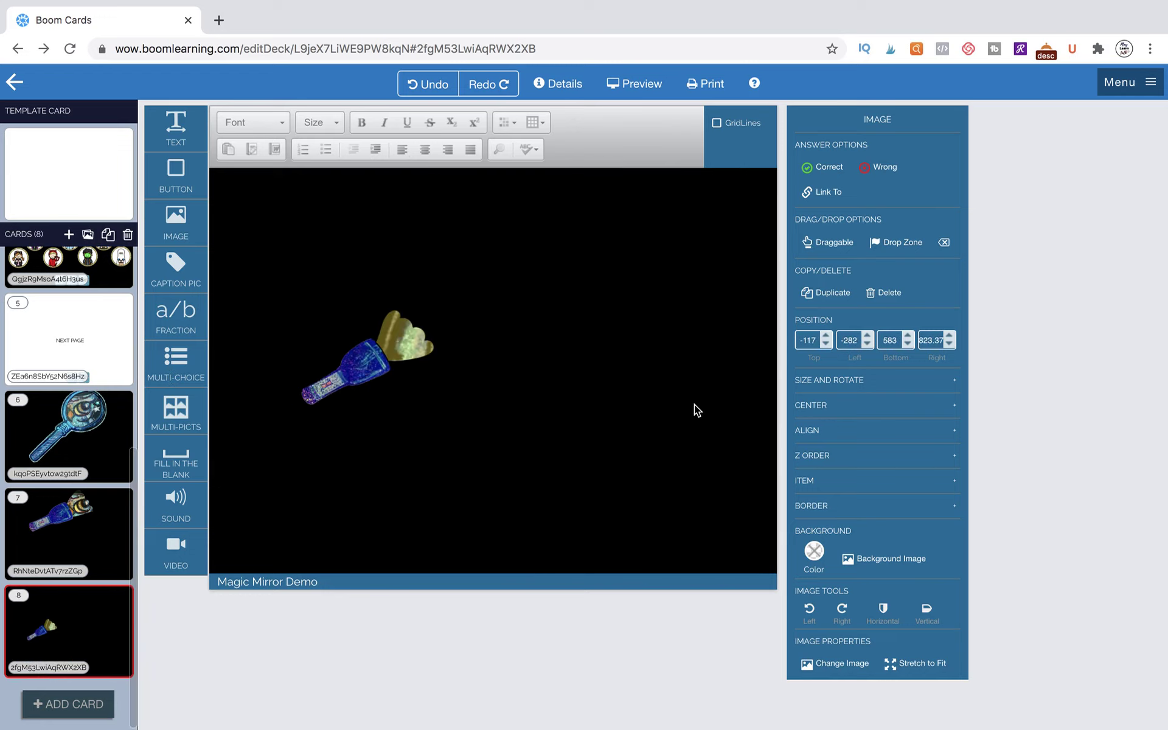
drag(566, 329, 1153, 9)
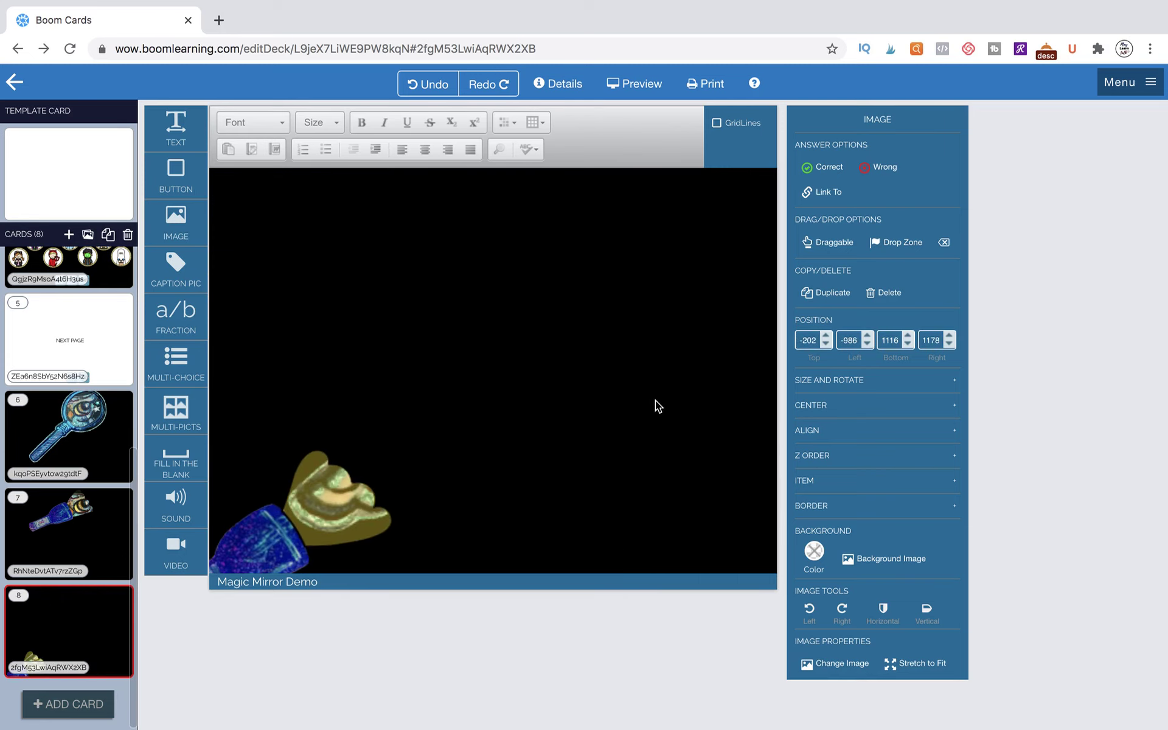
drag(655, 404, 318, 602)
drag(675, 297, 449, 403)
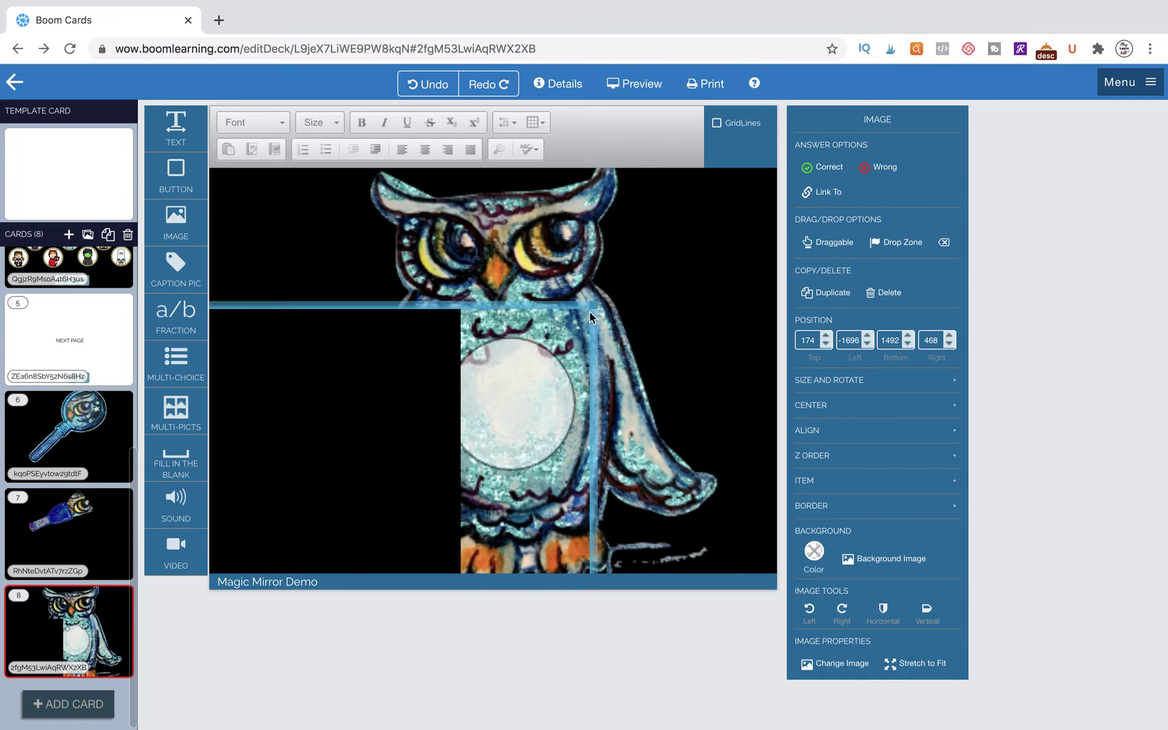
drag(587, 298, 1103, 43)
drag(490, 391, 719, 313)
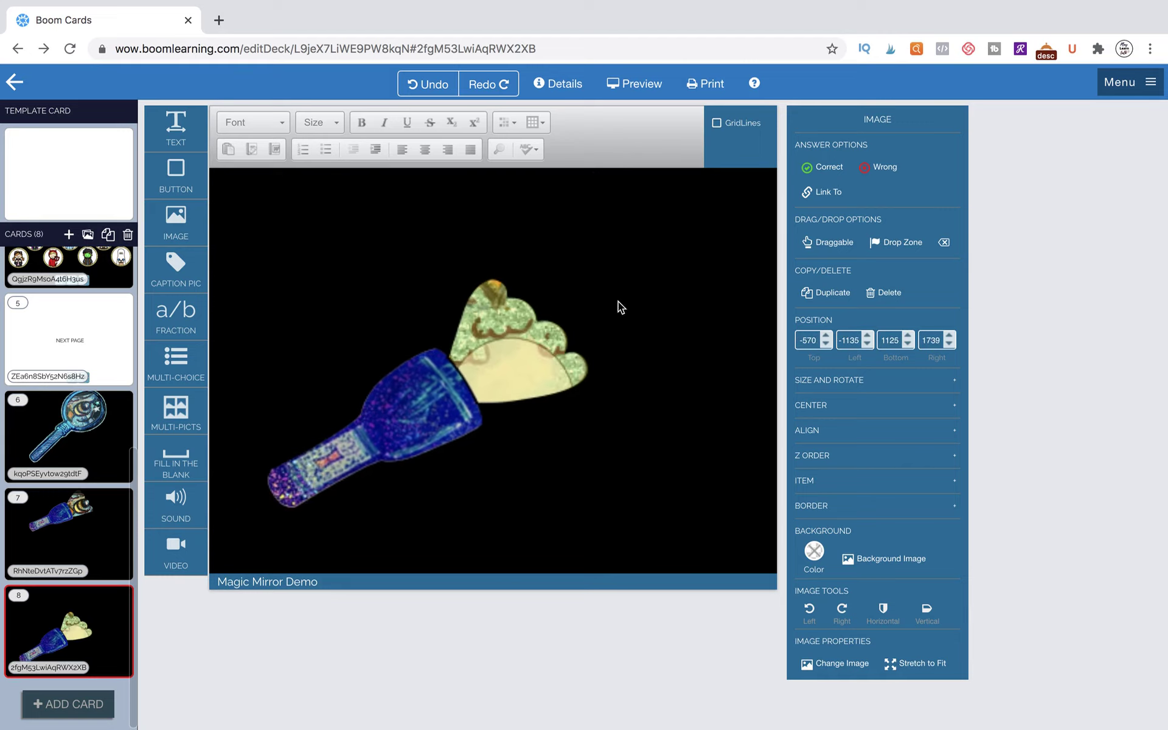
Make the flashlight image draggable and preview the card, moving the flashlight around so its beam passes over the owl
click(828, 242)
click(645, 88)
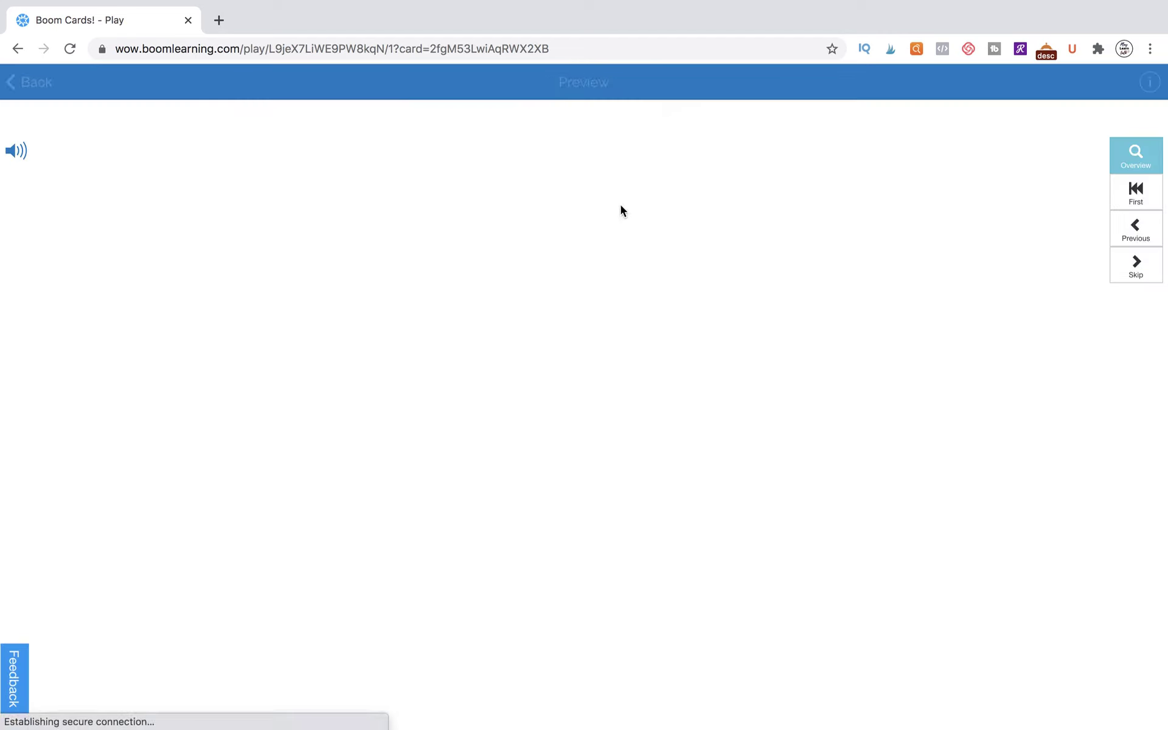
drag(416, 528, 725, 379)
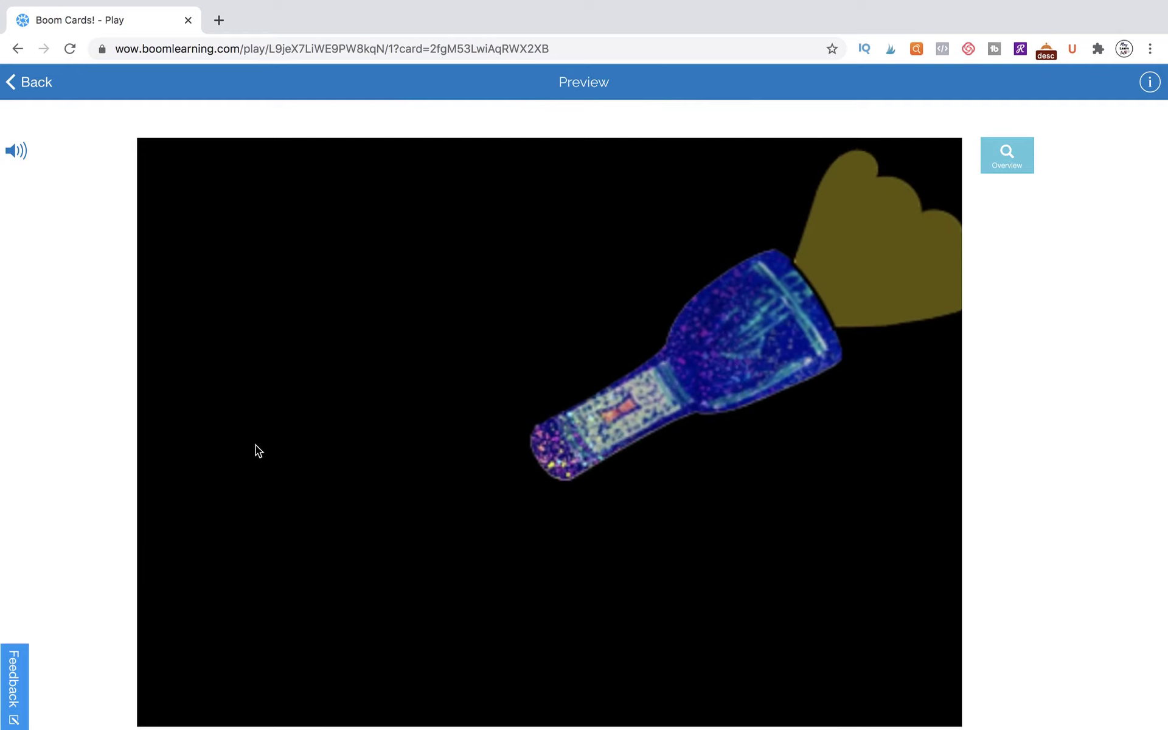
drag(255, 444, 567, 406)
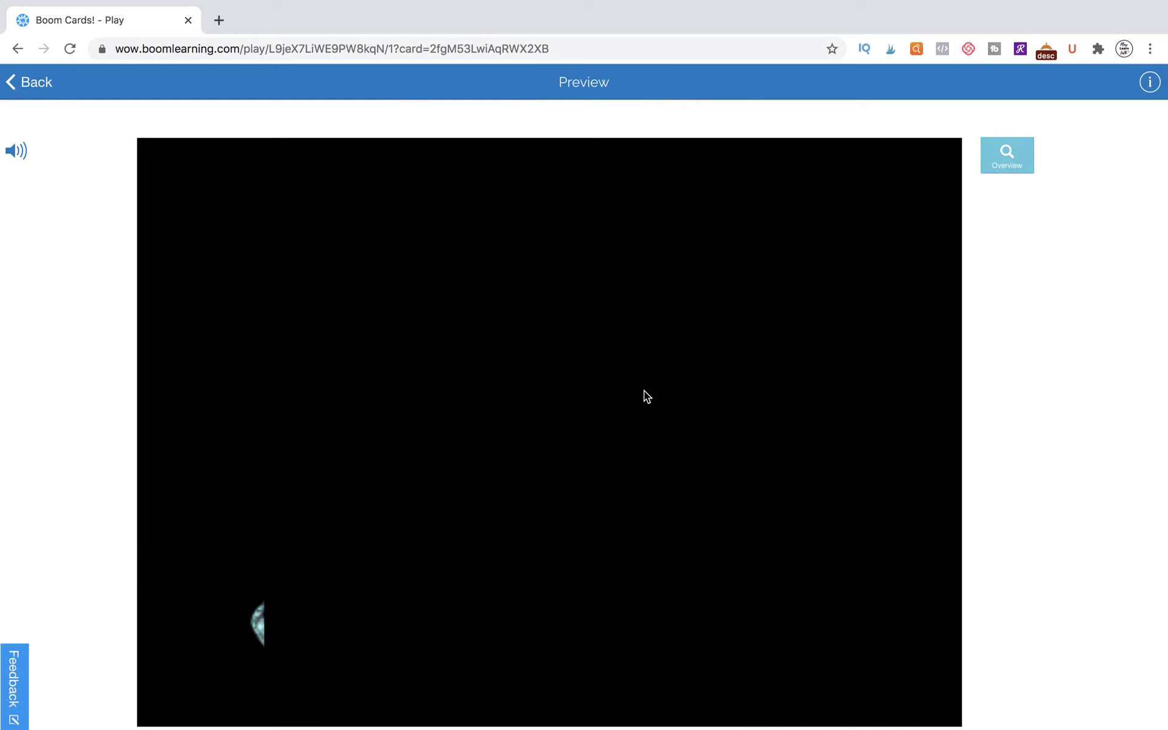
drag(418, 409, 329, 425)
drag(730, 425, 458, 522)
drag(556, 312, 326, 469)
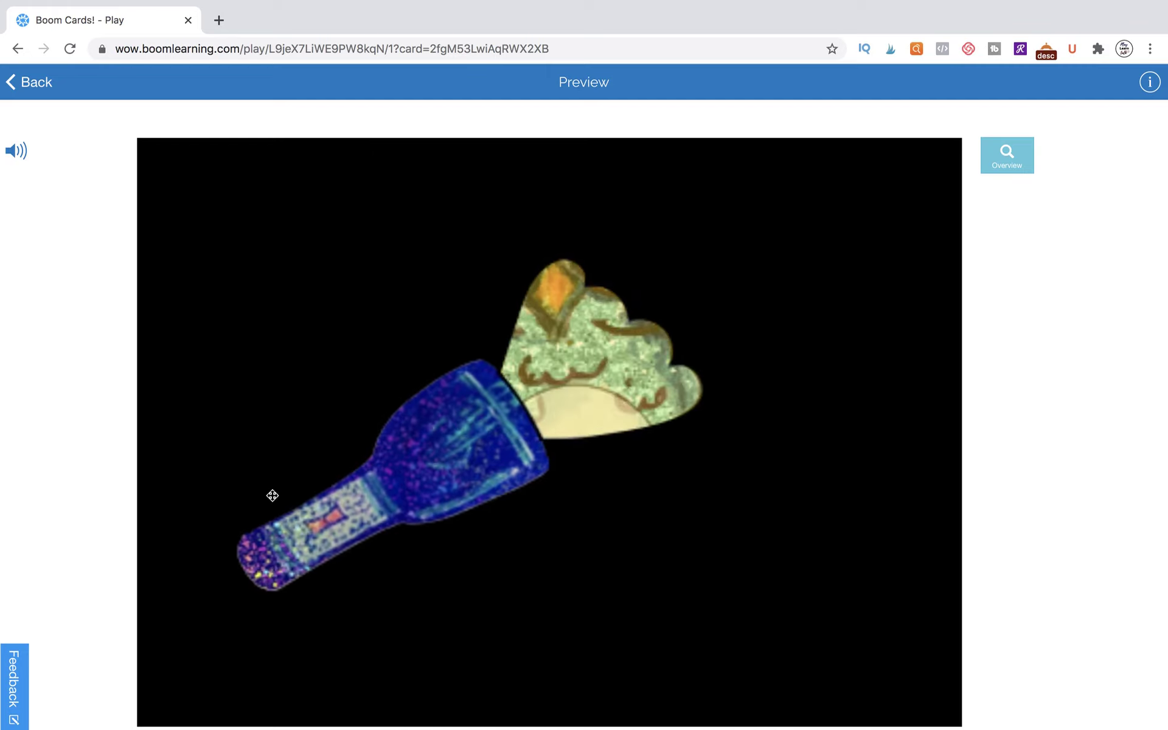